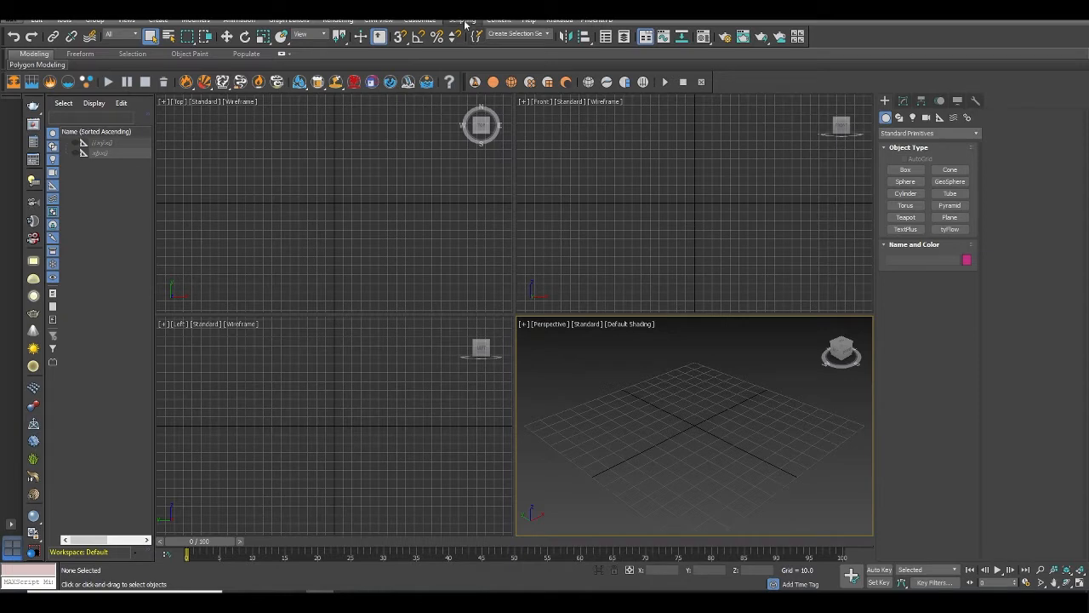
# Run the drone_track script from the matchmove folder to import the tracked camera and its markers.
pyautogui.click(465, 21)
pyautogui.click(466, 22)
pyautogui.click(466, 22)
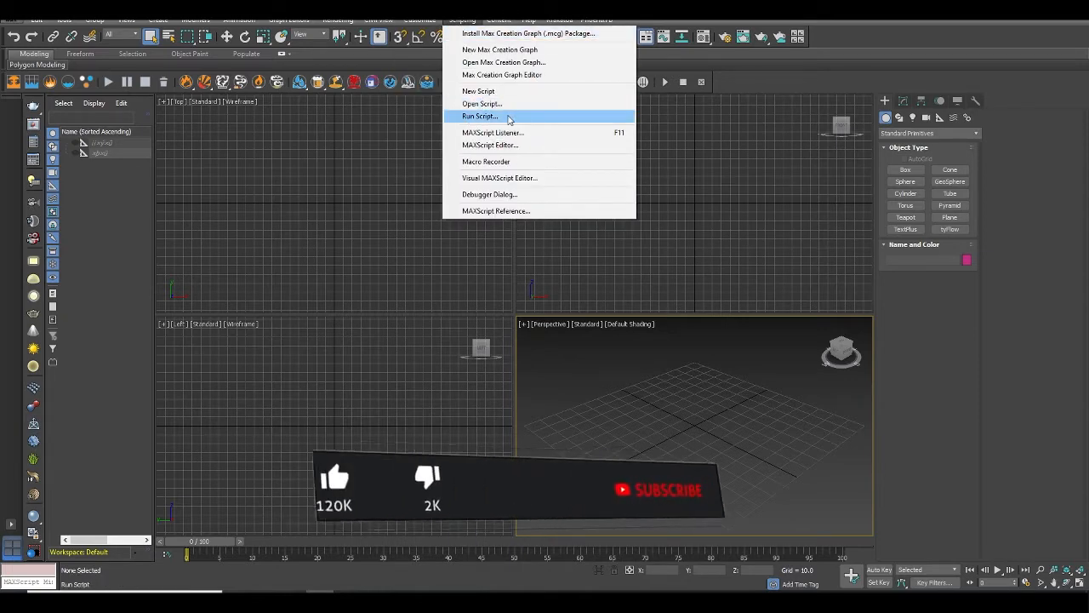
pyautogui.click(492, 117)
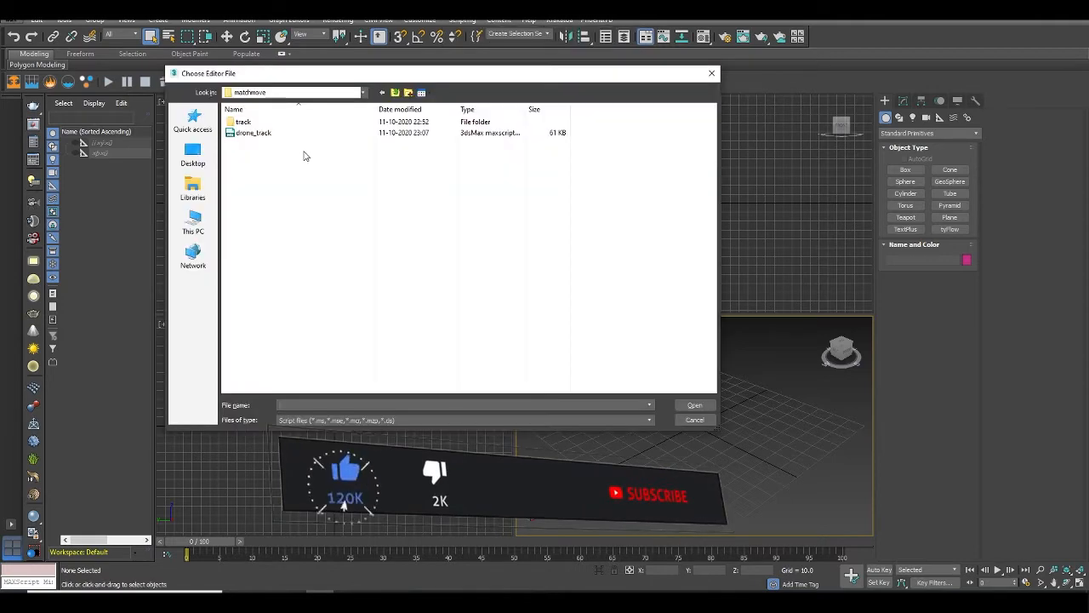
pyautogui.click(246, 134)
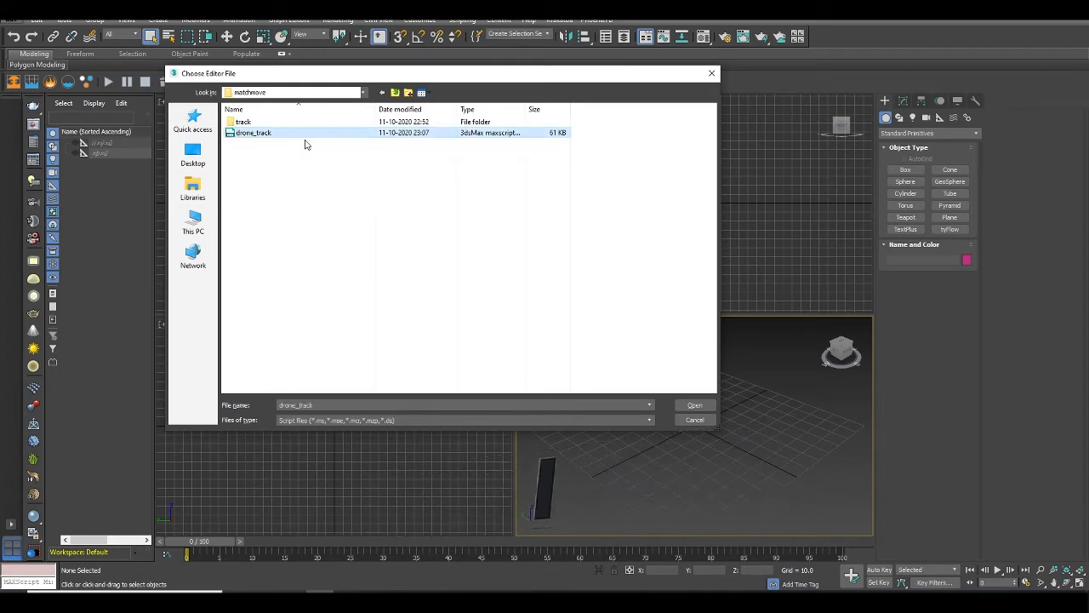
pyautogui.click(694, 406)
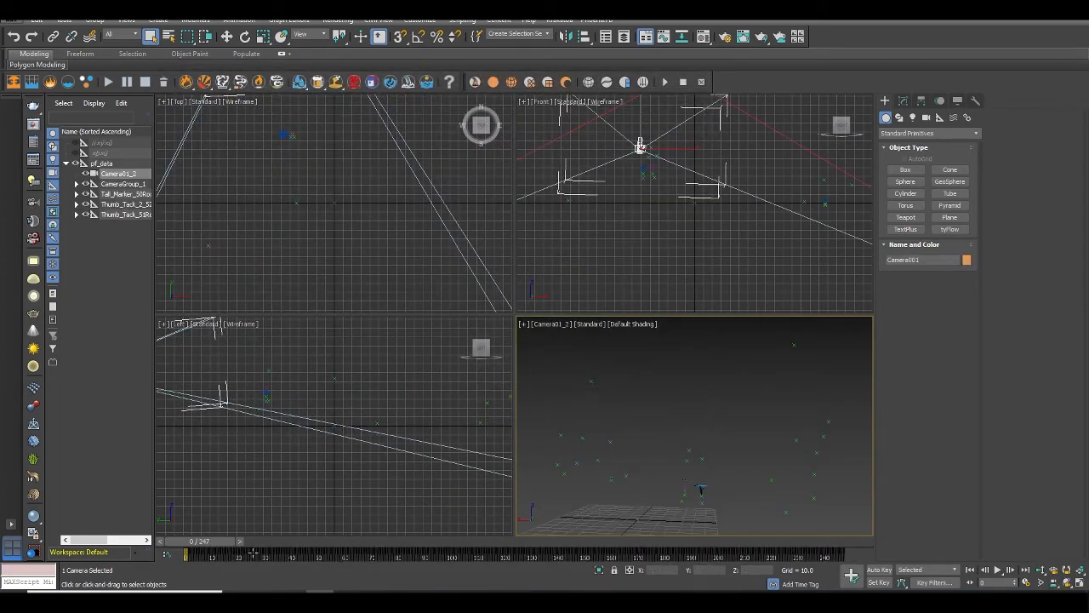
# Switch the frame rate type to Custom in the time configuration and apply it.
pyautogui.moveTo(209, 545)
pyautogui.mouseDown()
pyautogui.moveTo(728, 533)
pyautogui.moveTo(203, 541)
pyautogui.mouseUp()
pyautogui.click(1026, 582)
pyautogui.click(506, 201)
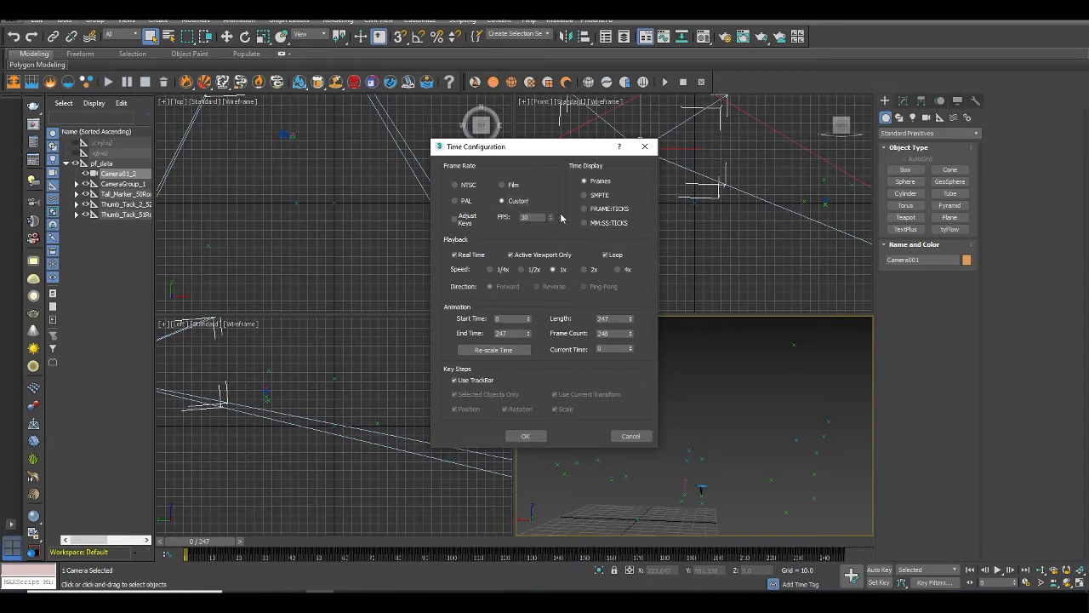
pyautogui.click(525, 436)
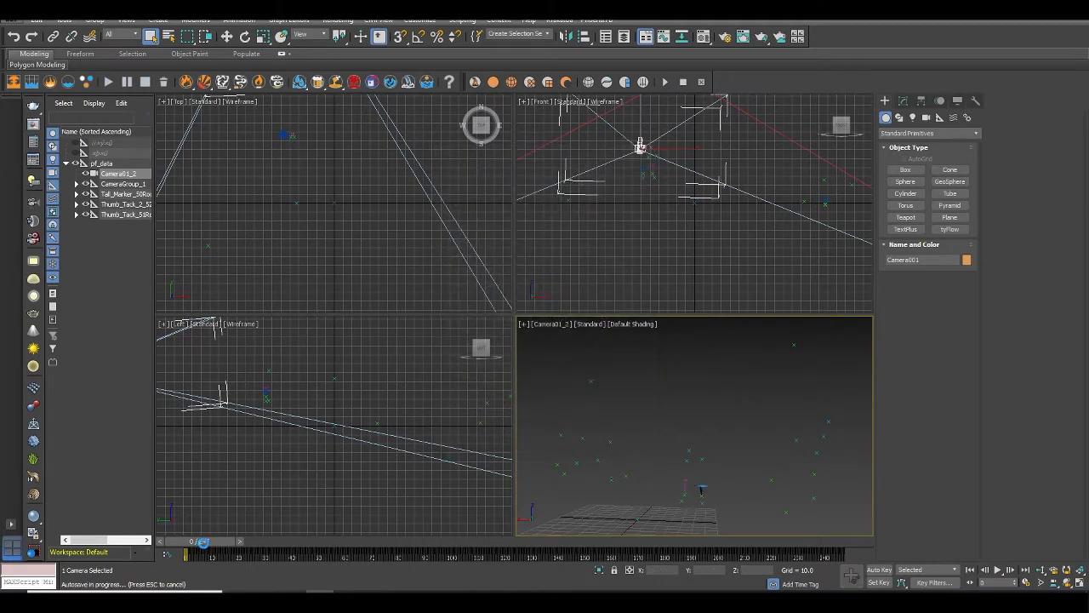
pyautogui.moveTo(209, 545); pyautogui.dragTo(170, 543)
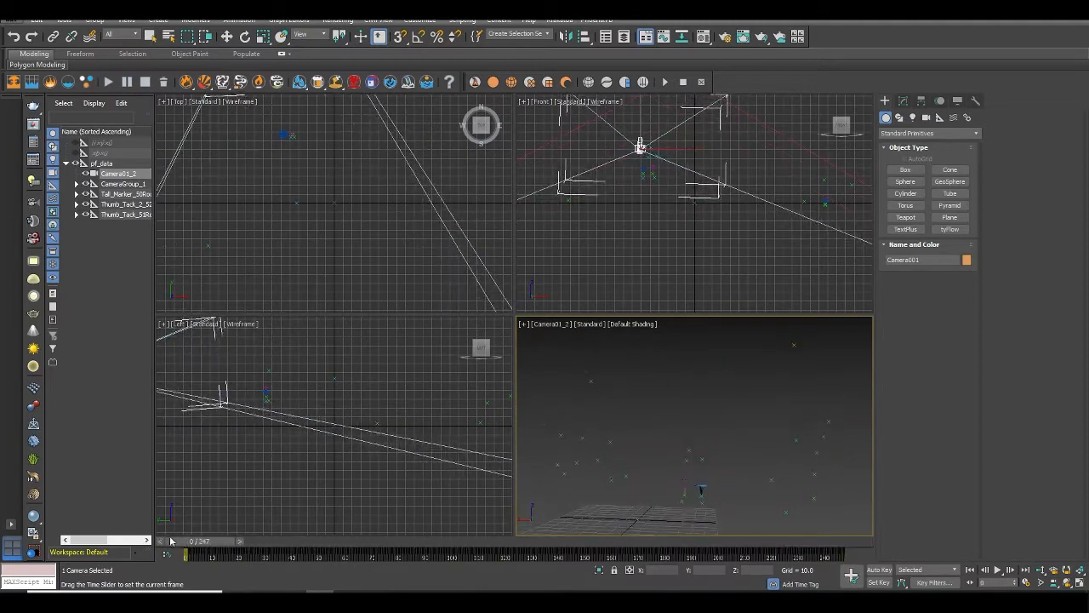
# Bring up the environment settings and the Material Editor, and choose Bitmap as the environment map type.
pyautogui.rightClick(411, 350)
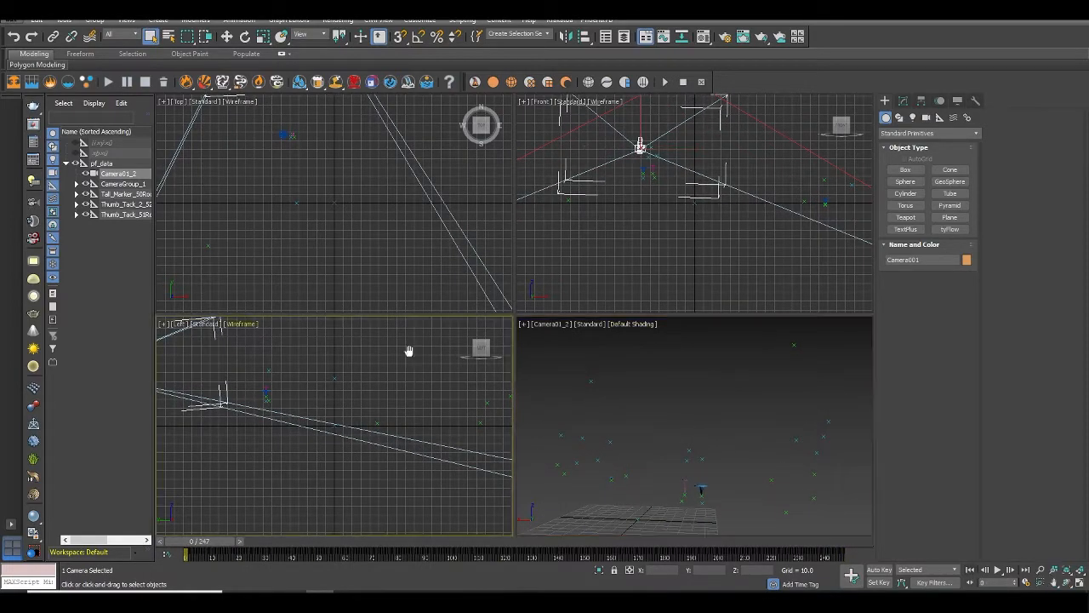
pyautogui.press('8')
pyautogui.press('m')
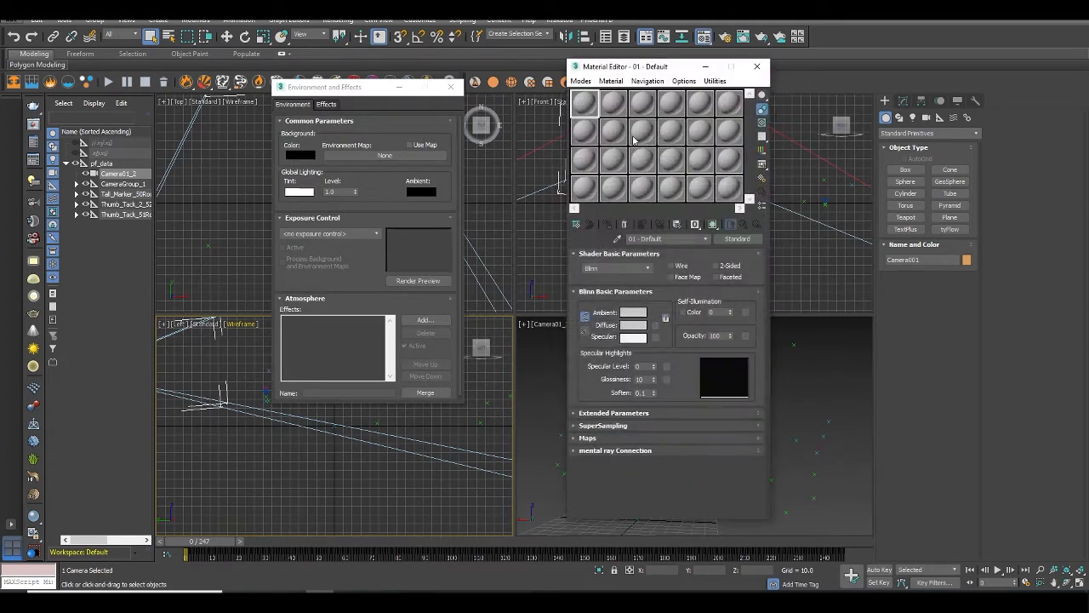
pyautogui.moveTo(630, 69); pyautogui.dragTo(603, 89)
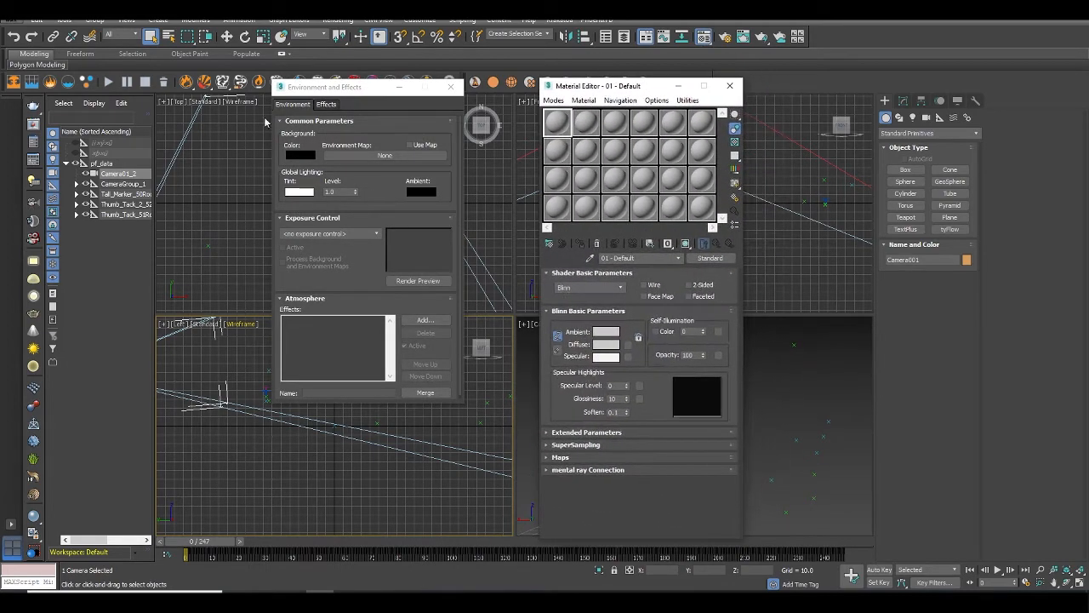
pyautogui.click(385, 156)
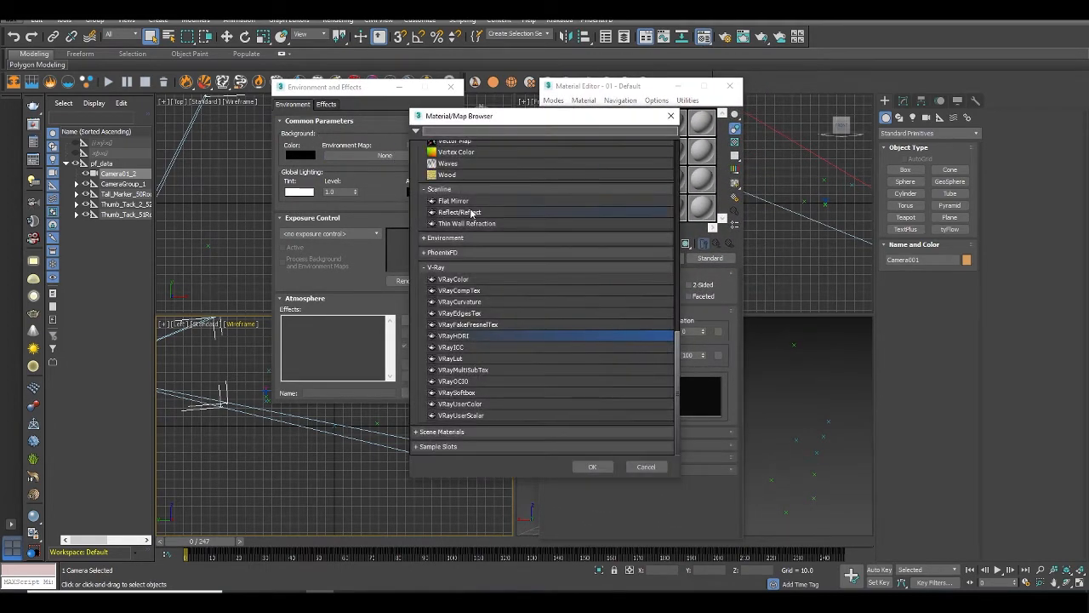
pyautogui.scroll(-10, 676, 266)
pyautogui.moveTo(674, 263); pyautogui.dragTo(676, 144)
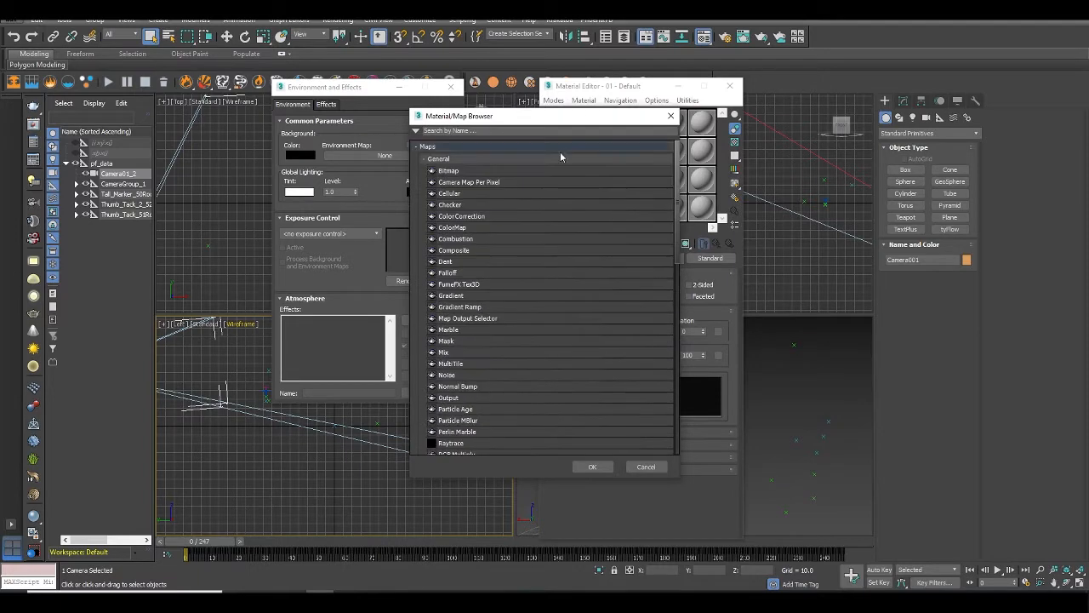
pyautogui.doubleClick(459, 172)
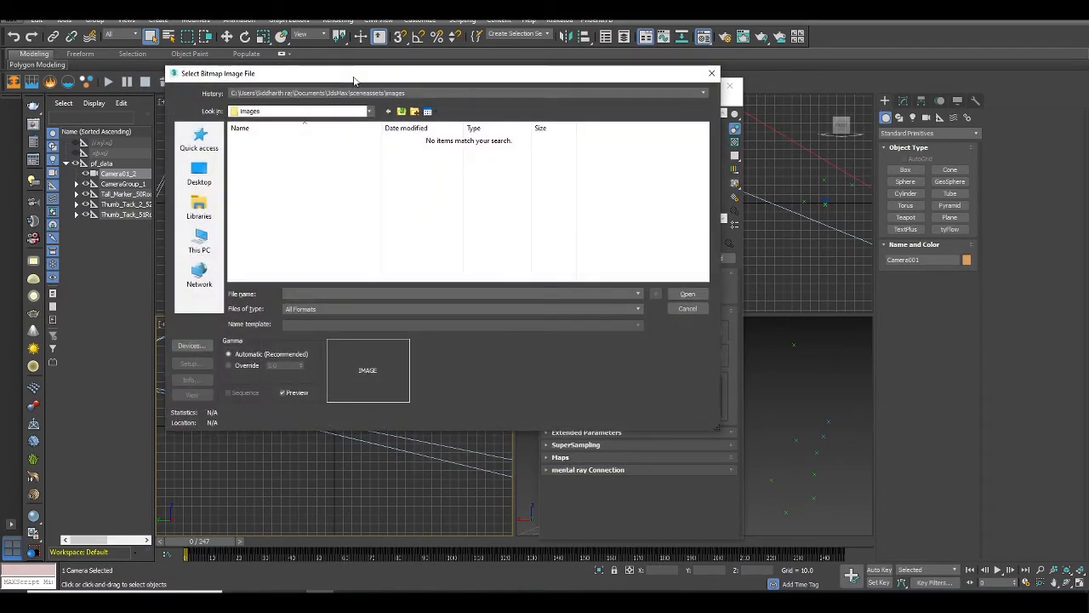
# Load Test_000.jpg from the plate folder in D:\drone as an image sequence for the environment map.
pyautogui.click(212, 234)
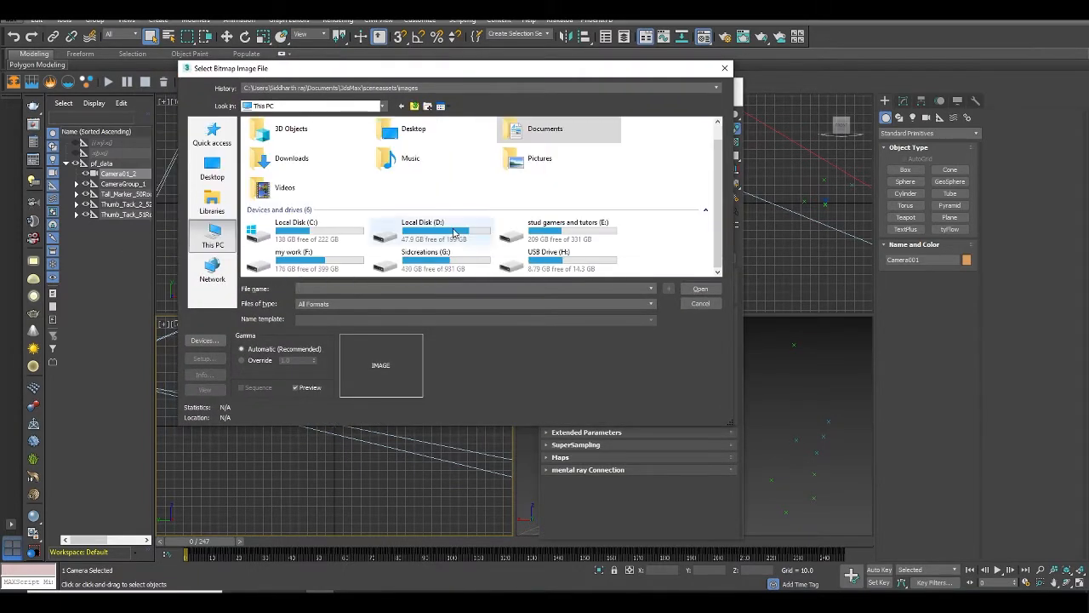
pyautogui.doubleClick(448, 231)
pyautogui.doubleClick(268, 157)
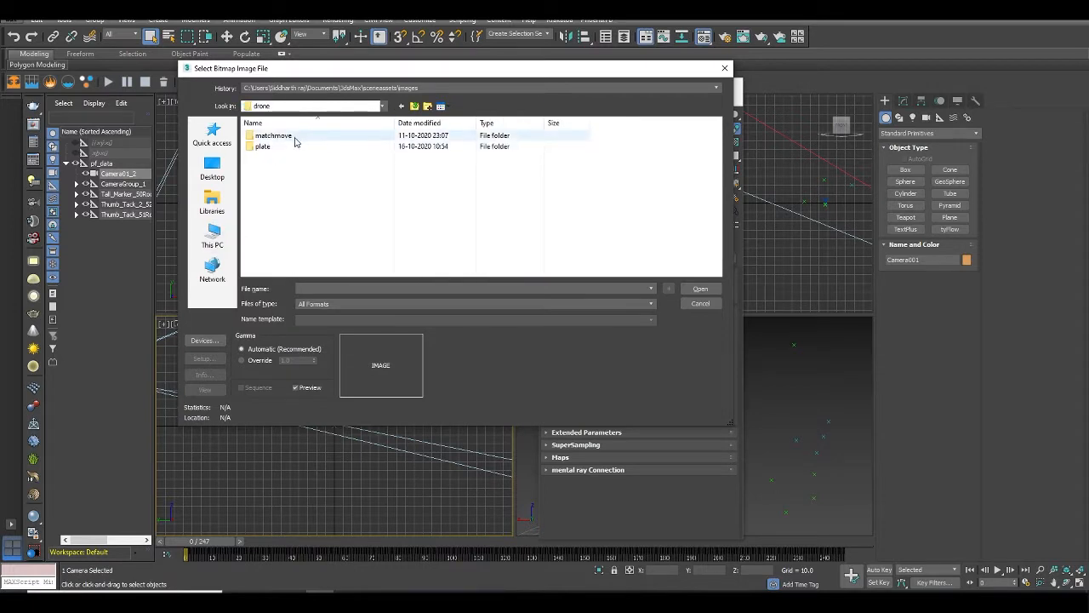
pyautogui.doubleClick(274, 148)
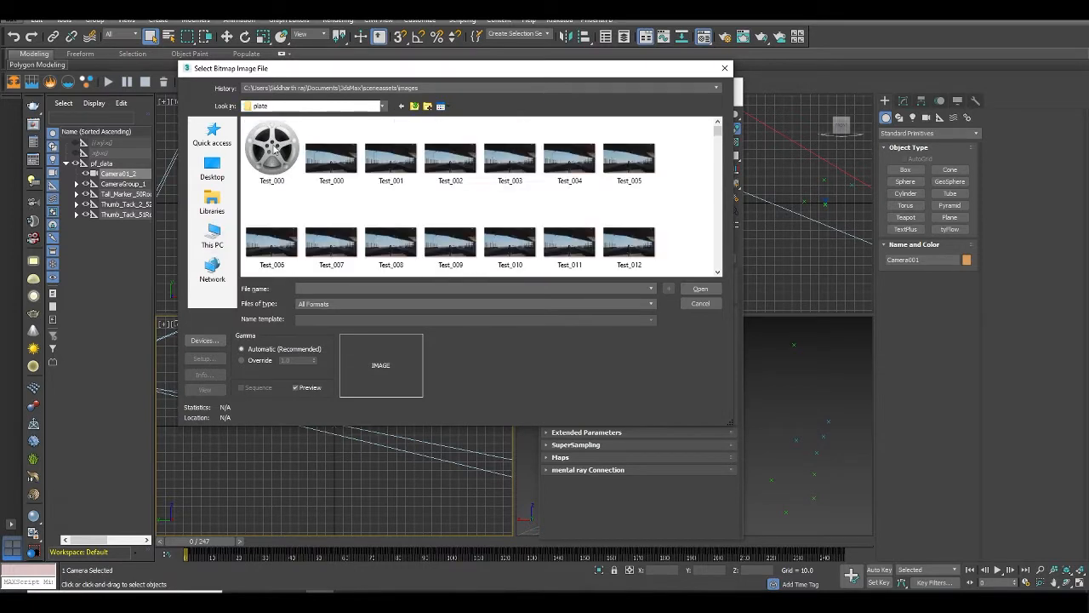
pyautogui.click(333, 158)
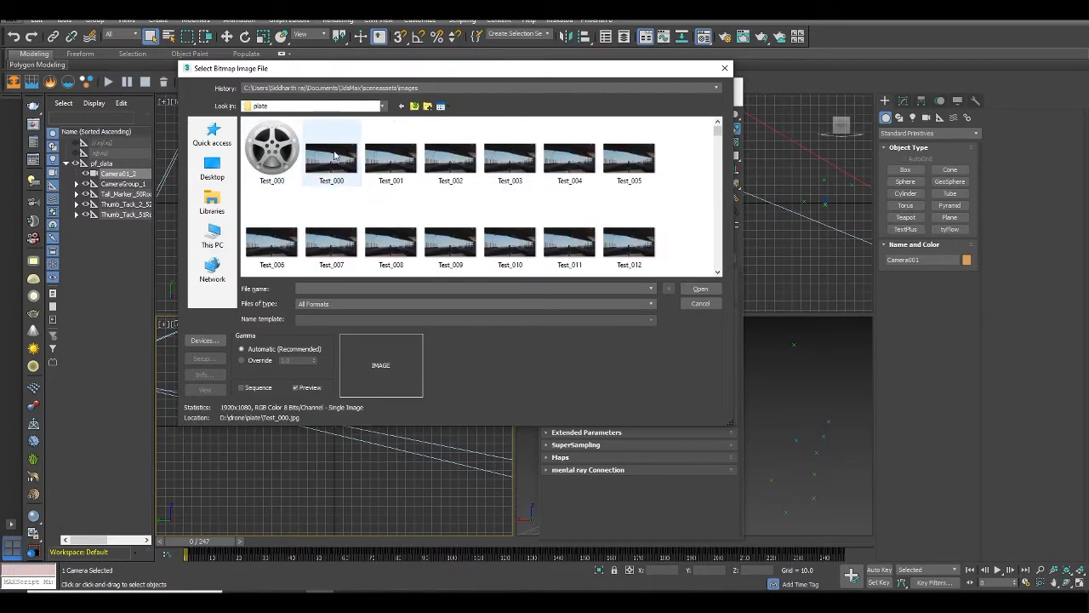
pyautogui.click(242, 388)
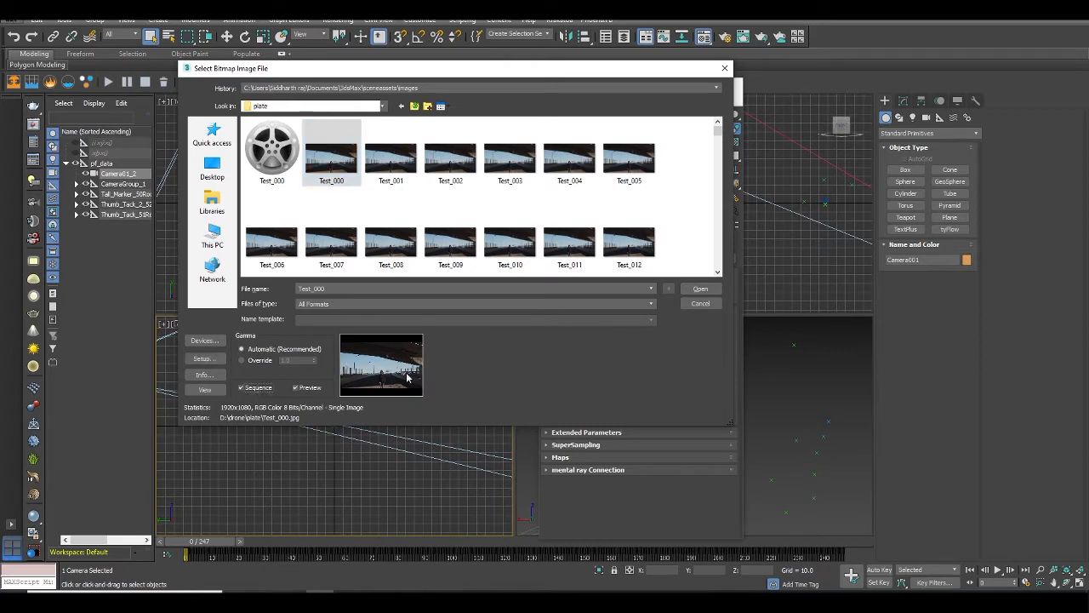
pyautogui.click(711, 288)
pyautogui.click(495, 292)
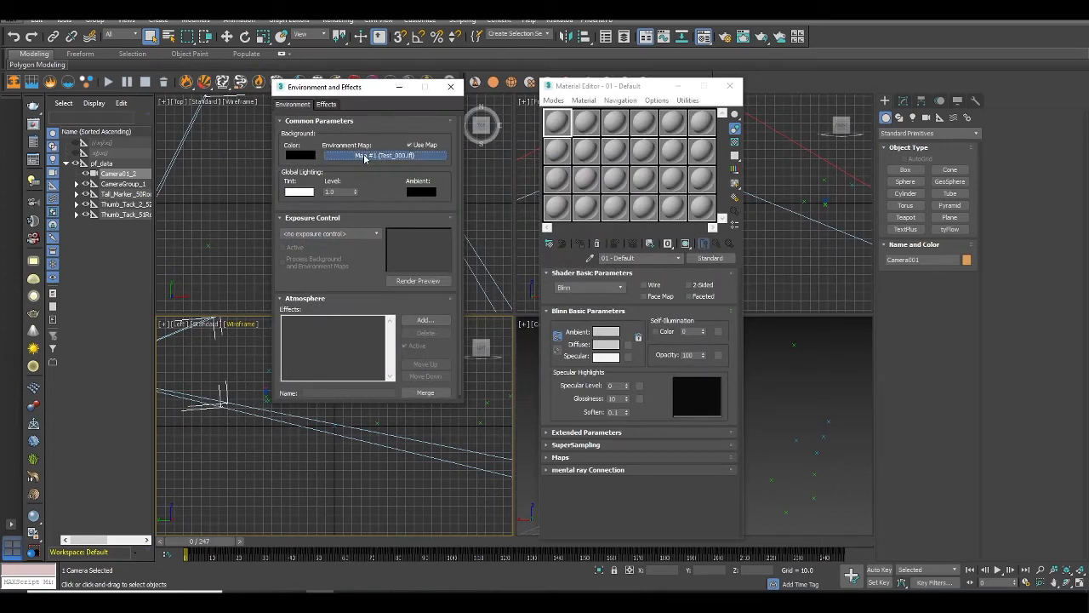
# Instance the environment map into an empty Material Editor slot, set its mapping to Screen, and close both windows.
pyautogui.moveTo(366, 158); pyautogui.dragTo(556, 208)
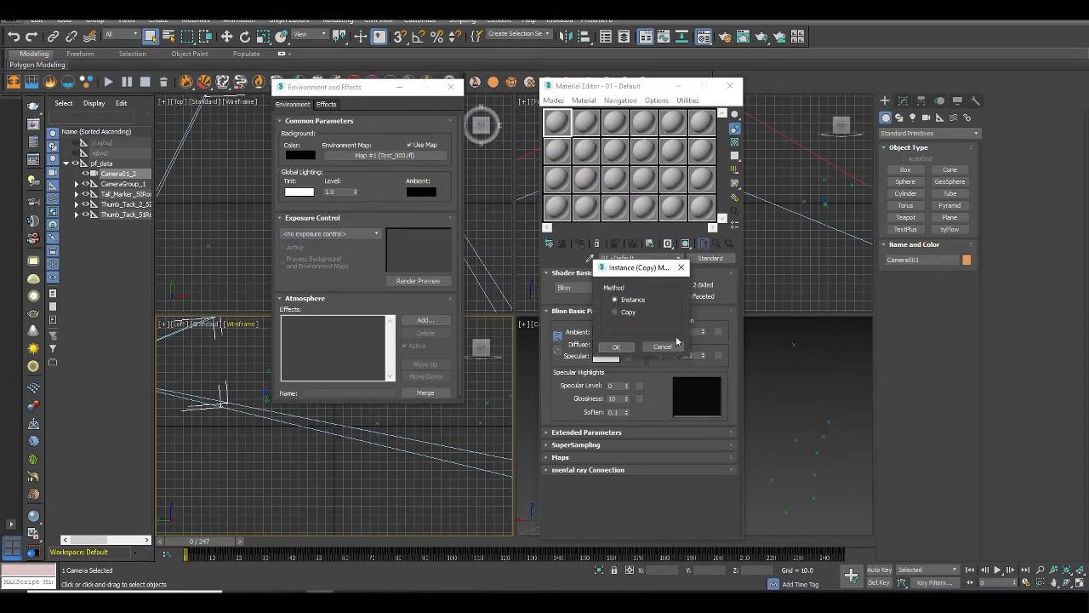
pyautogui.moveTo(638, 267); pyautogui.dragTo(502, 236)
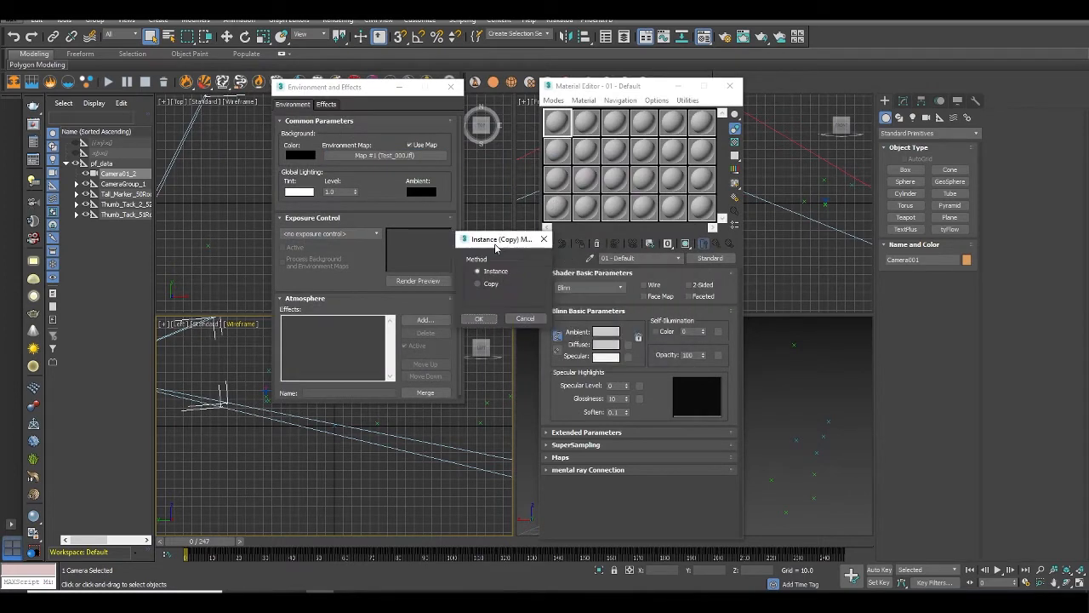
pyautogui.click(480, 316)
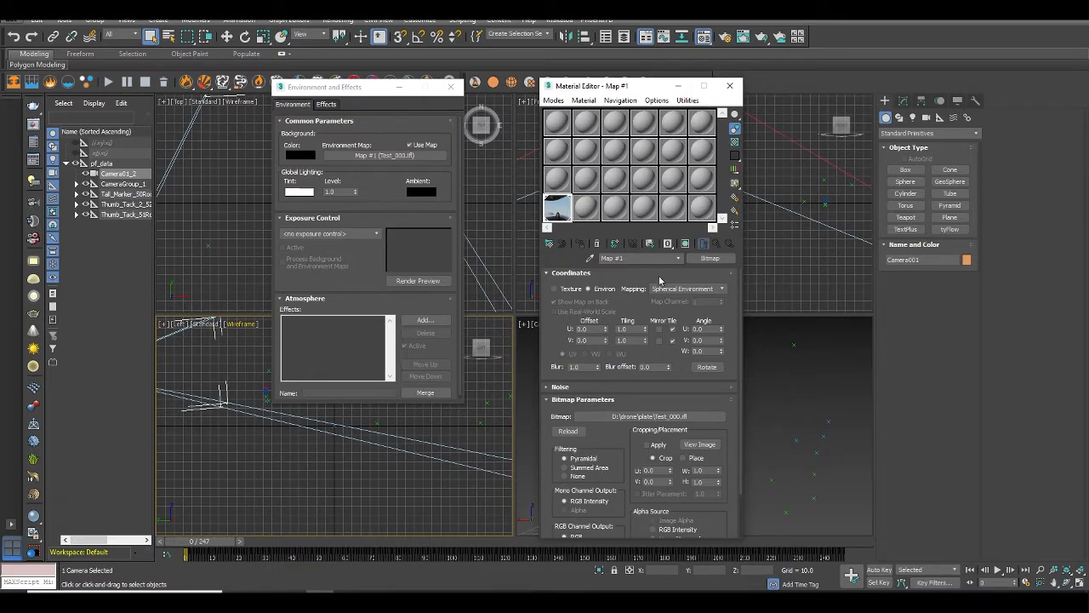
pyautogui.click(699, 289)
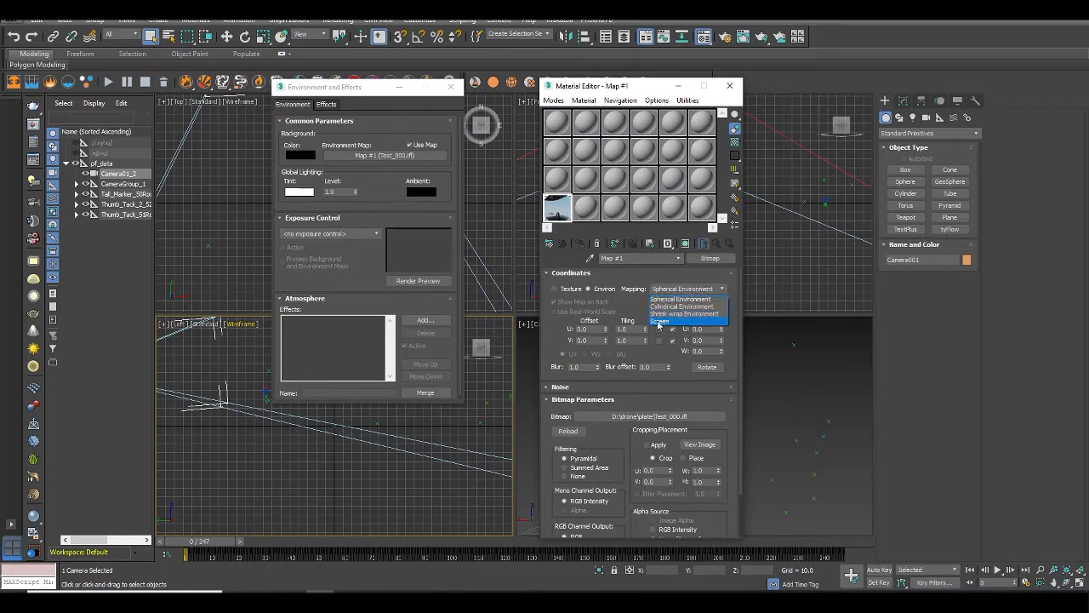
pyautogui.click(660, 325)
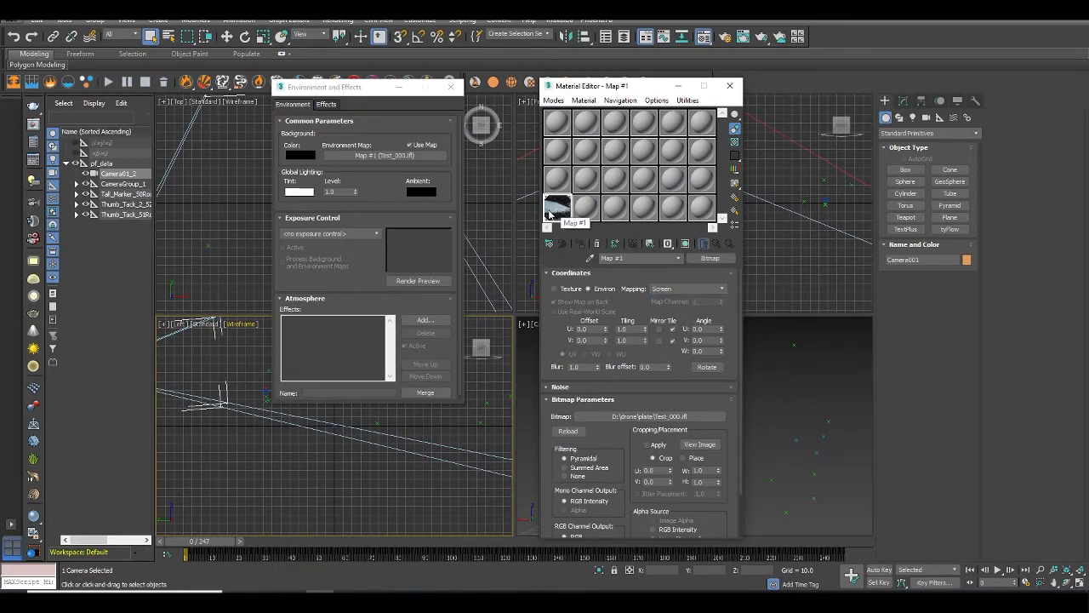
pyautogui.click(450, 87)
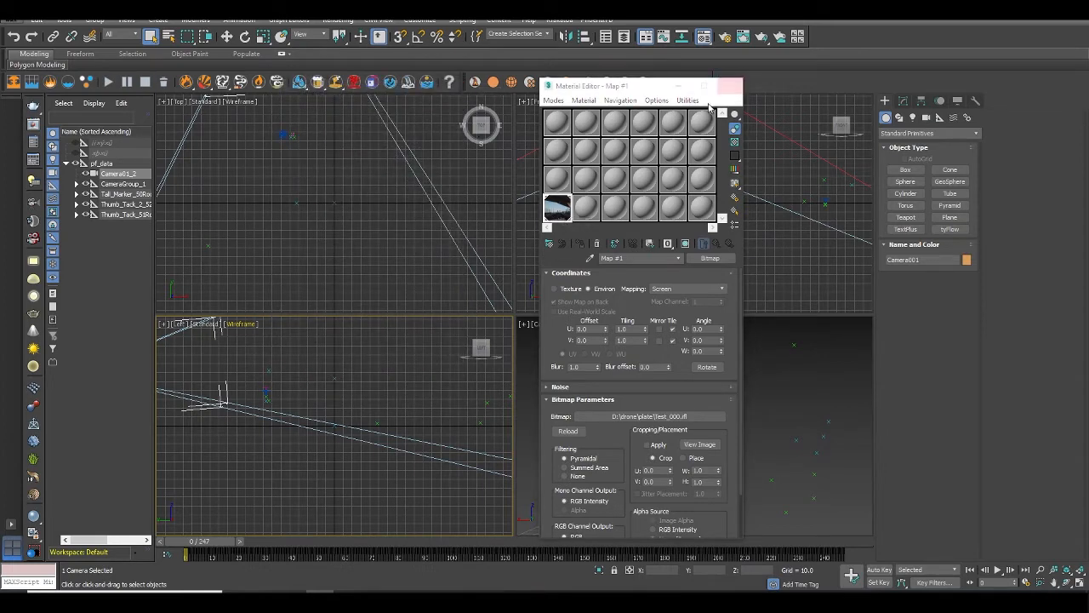
pyautogui.click(729, 87)
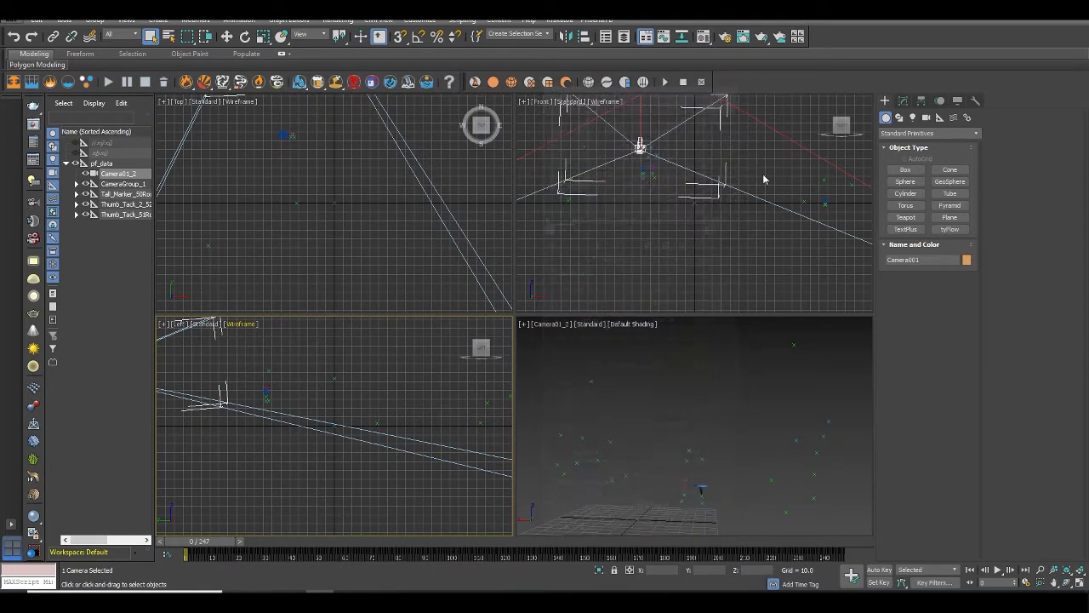
# Show the environment background in the Camera01_2 viewport and scrub the timeline to check the track, returning to frame 0.
pyautogui.press('Delete')
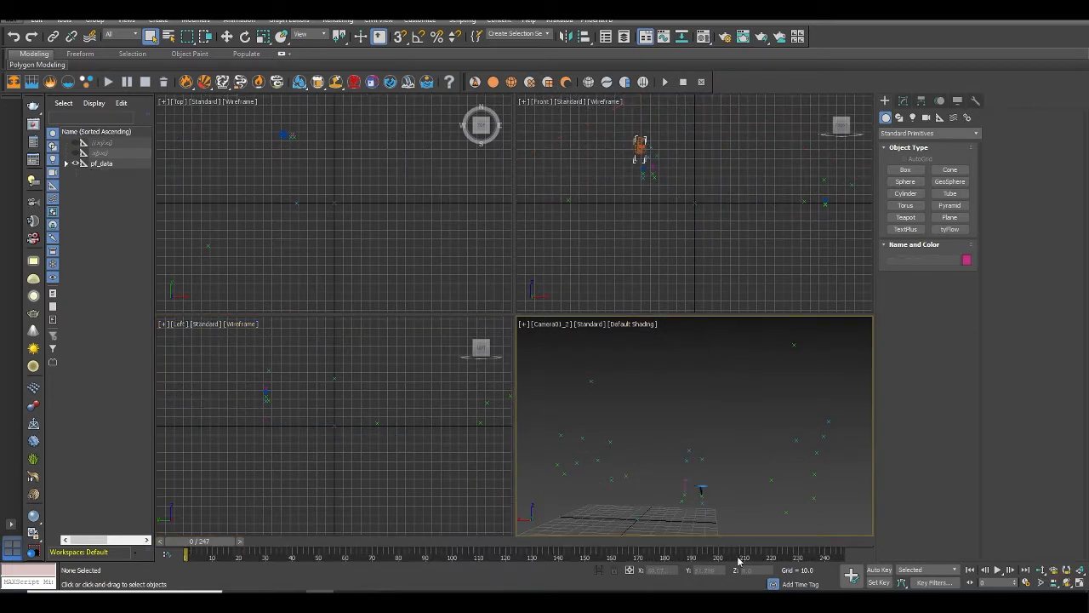
pyautogui.click(126, 19)
pyautogui.moveTo(182, 257)
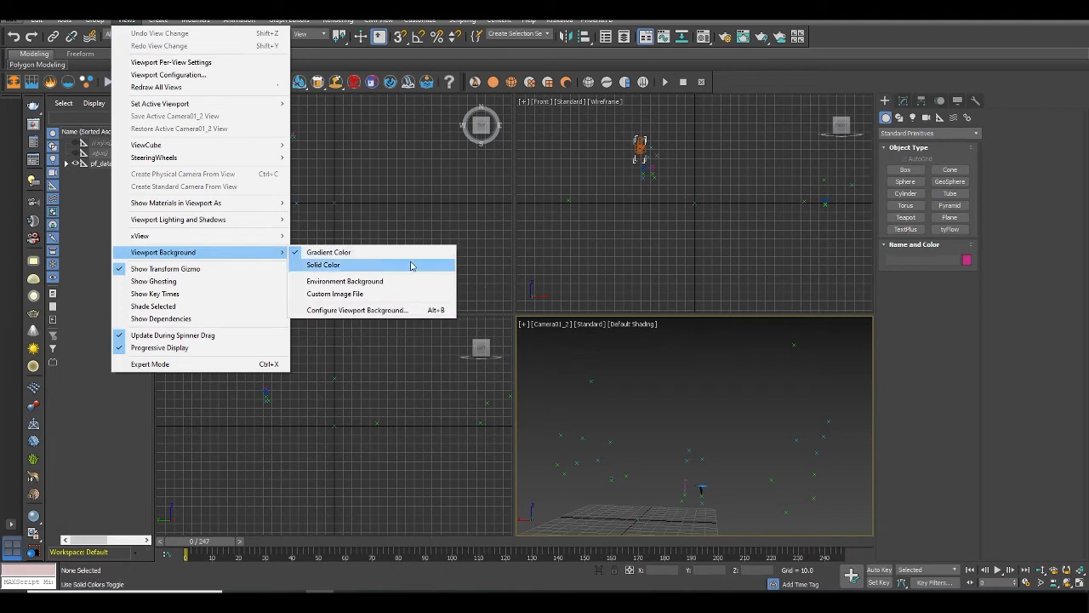
pyautogui.click(347, 282)
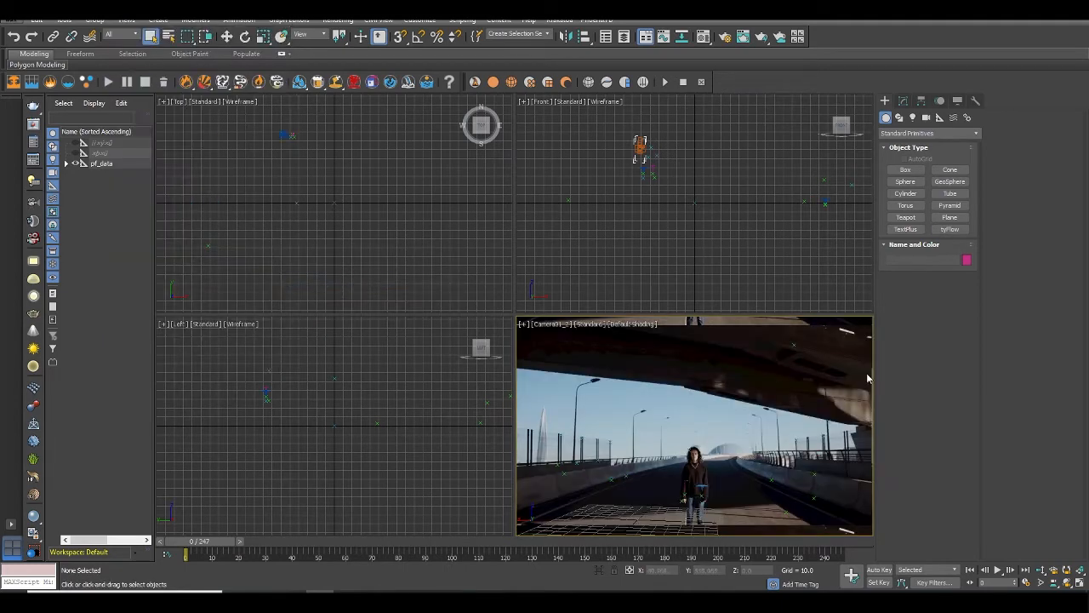
pyautogui.moveTo(194, 542); pyautogui.dragTo(322, 545)
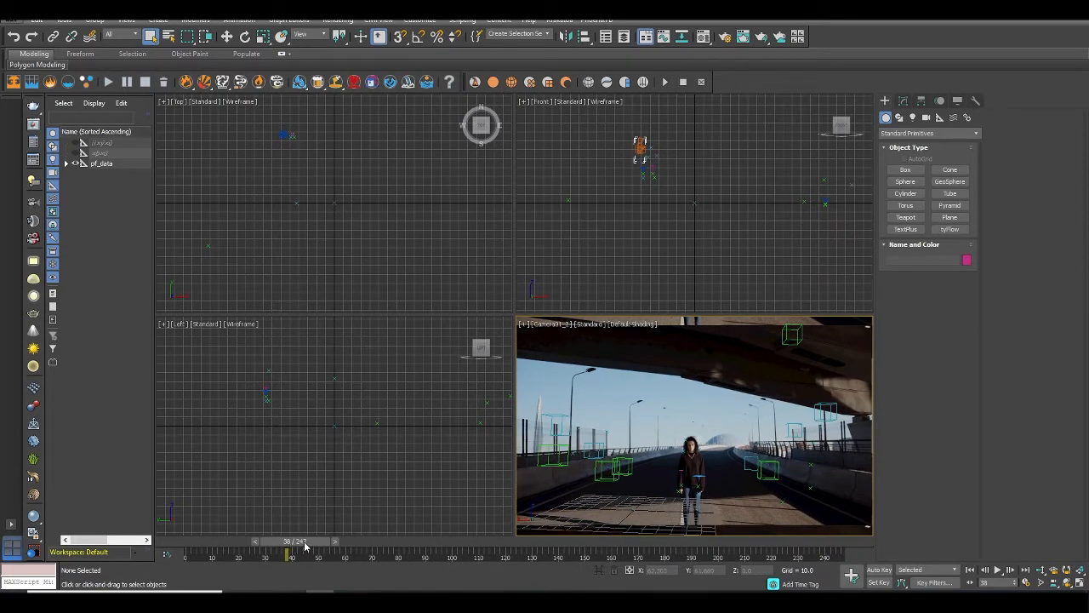
pyautogui.moveTo(304, 546); pyautogui.dragTo(227, 534)
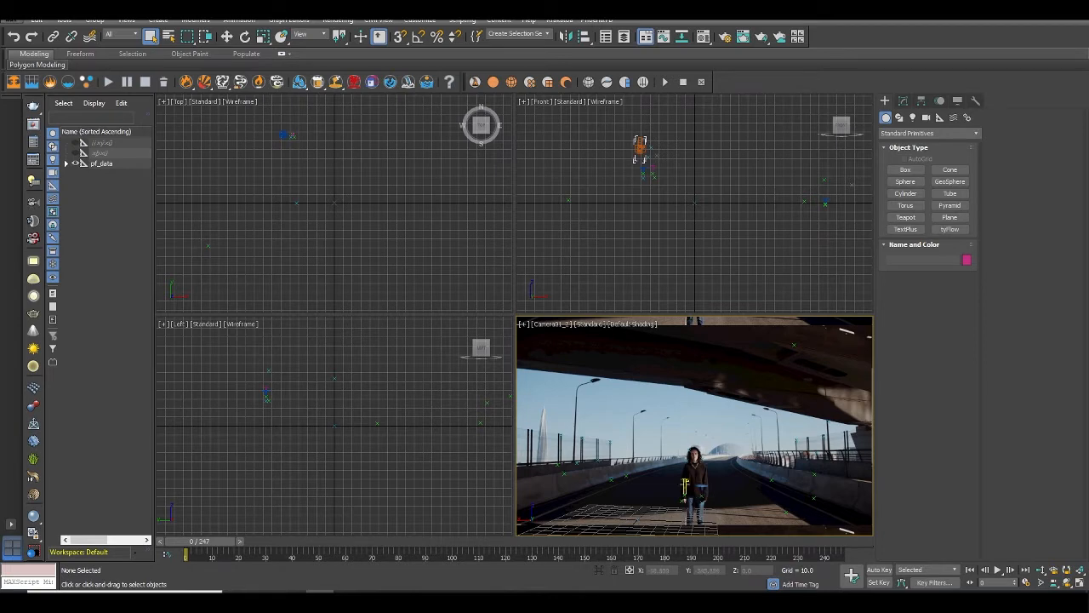
# Switch the Front viewport to a perspective view and select the Thumb_Tack_2_52 marker.
pyautogui.moveTo(671, 205); pyautogui.dragTo(817, 223, button='middle')
pyautogui.press('p')
pyautogui.click(728, 211)
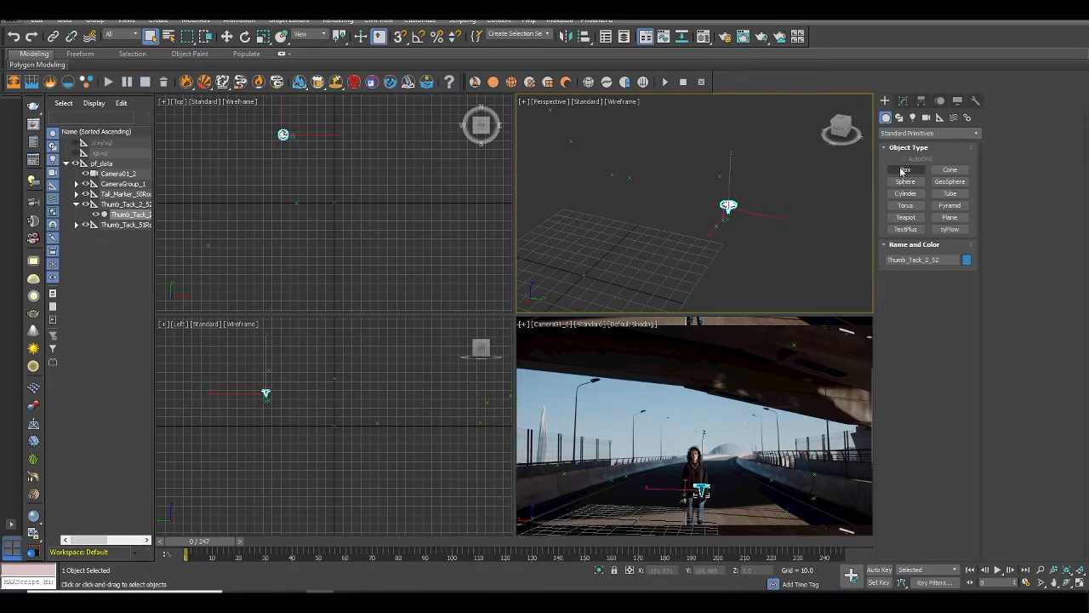
# Draw a box at the thumb tack marker, about 19 long, 28 wide and 60 high, in the perspective view.
pyautogui.click(905, 169)
pyautogui.keyDown('alt'); pyautogui.moveTo(709, 223); pyautogui.dragTo(707, 231, button='middle'); pyautogui.keyUp('alt')
pyautogui.moveTo(701, 221); pyautogui.dragTo(728, 255)
pyautogui.click(724, 176)
pyautogui.rightClick(761, 219)
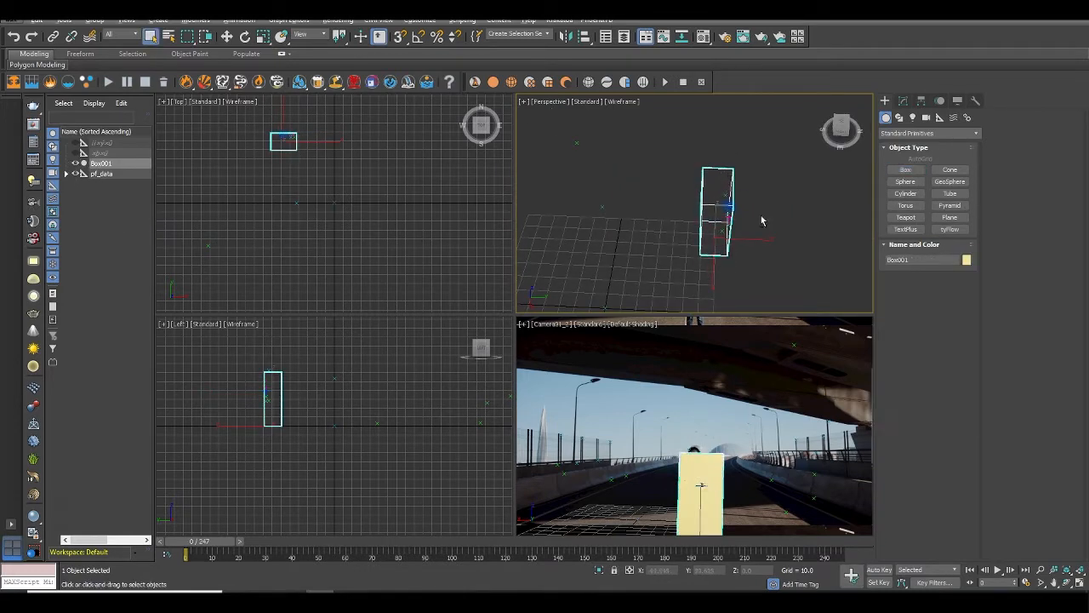
pyautogui.keyDown('alt'); pyautogui.moveTo(761, 219); pyautogui.dragTo(720, 199, button='middle'); pyautogui.keyUp('alt')
# Set the box's height to 60.
pyautogui.click(903, 101)
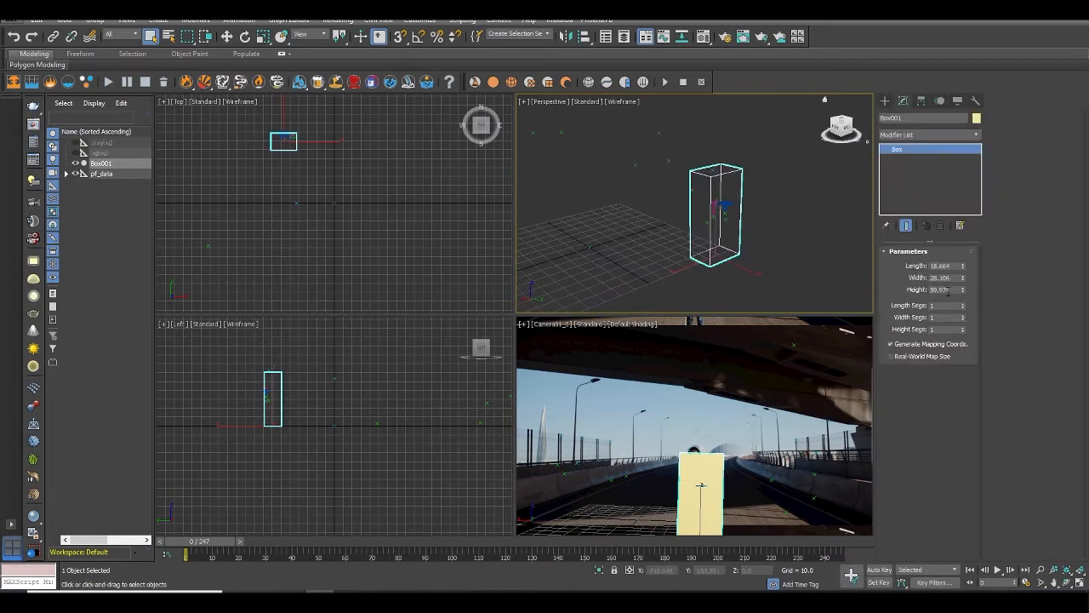
pyautogui.doubleClick(944, 289)
pyautogui.write('8')
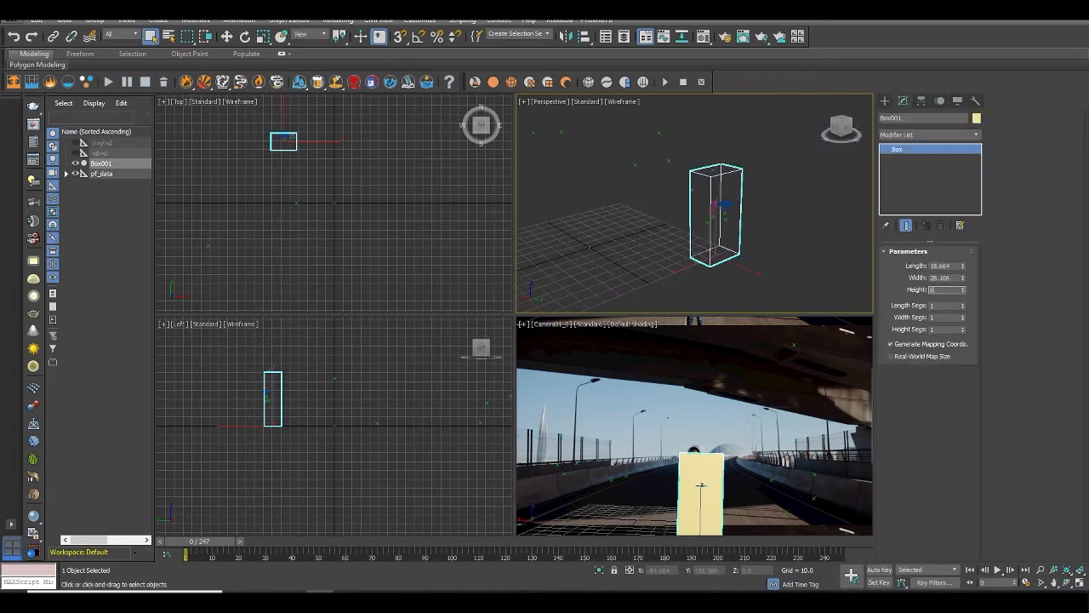
pyautogui.press('Return')
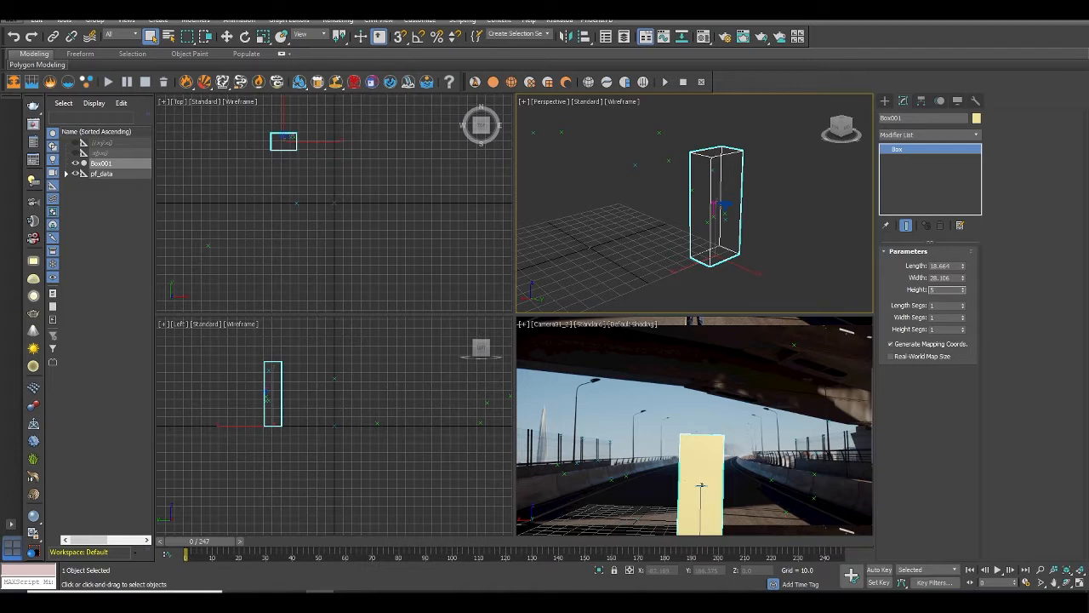
pyautogui.write('0')
pyautogui.press('Return')
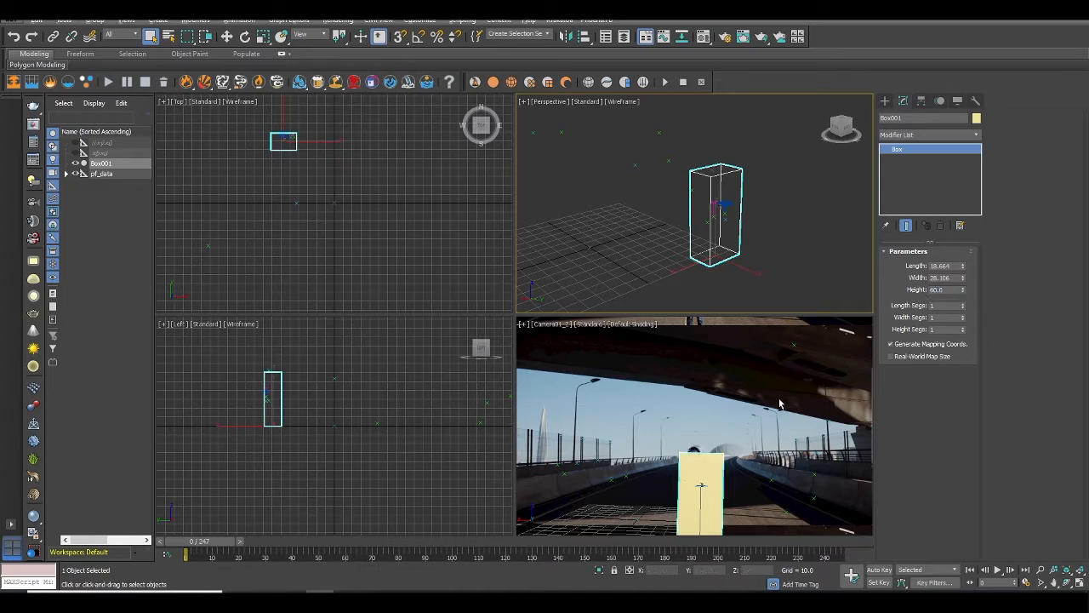
# Move the box about 3 units along its X axis in the perspective view.
pyautogui.keyDown('alt'); pyautogui.moveTo(742, 245); pyautogui.dragTo(714, 235, button='middle'); pyautogui.keyUp('alt')
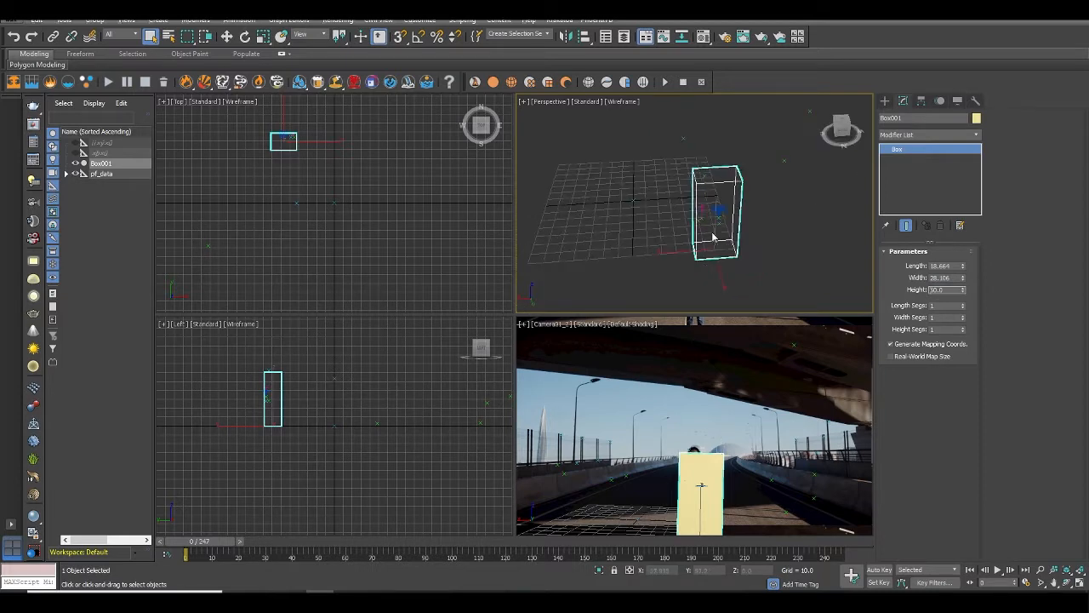
pyautogui.scroll(2, 714, 235)
pyautogui.scroll(-2, 714, 235)
pyautogui.press('w')
pyautogui.click(729, 253)
pyautogui.click(730, 260)
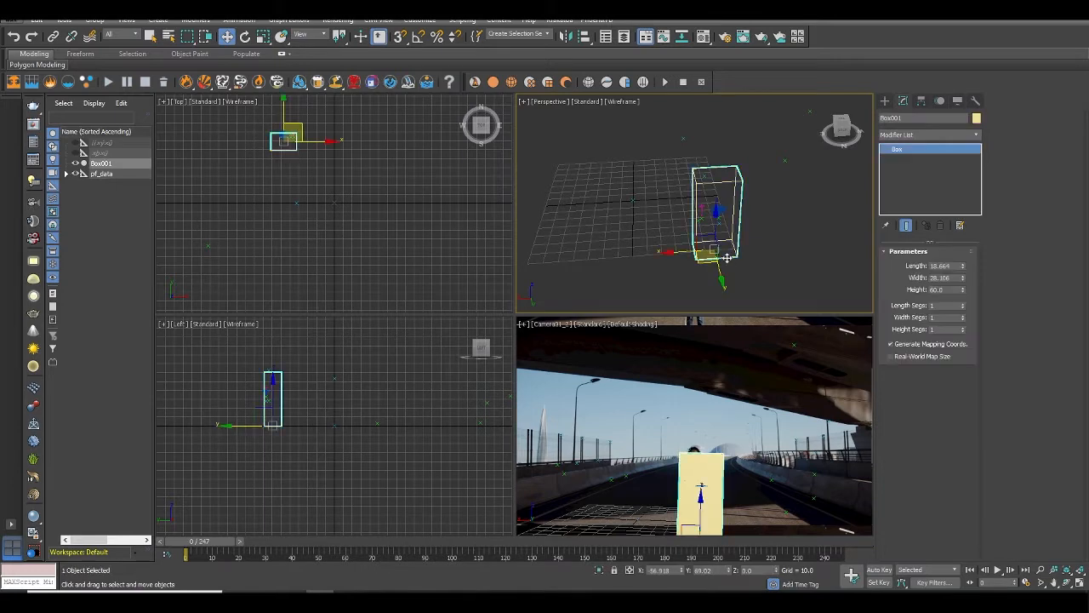
pyautogui.moveTo(681, 253); pyautogui.dragTo(672, 250)
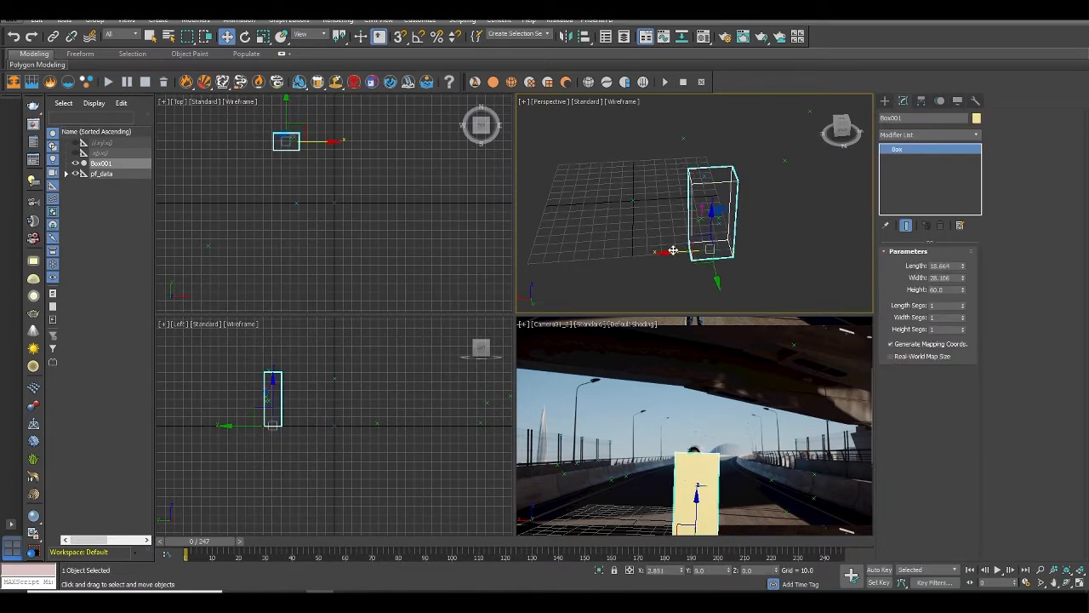
# Make the box see-through and shift it slightly along Y around the thumb tack marker.
pyautogui.hotkey('alt', 'x')
pyautogui.keyDown('alt'); pyautogui.moveTo(674, 234); pyautogui.dragTo(771, 224, button='middle'); pyautogui.keyUp('alt')
pyautogui.scroll(4, 742, 239)
pyautogui.moveTo(707, 294); pyautogui.dragTo(700, 294)
pyautogui.scroll(-5, 700, 294)
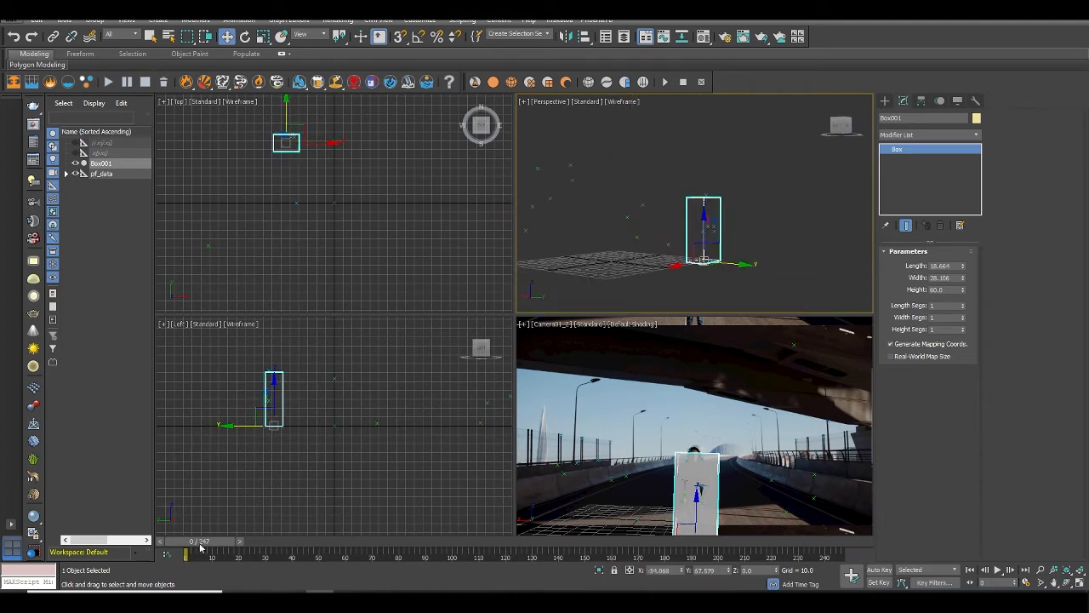
# Switch the perspective viewport to Default Shading and check the box's placement around the thumb tack marker and relative to the camera.
pyautogui.scroll(4, 700, 255)
pyautogui.moveTo(700, 255)
pyautogui.keyDown('alt'); pyautogui.mouseDown(button='middle')
pyautogui.moveTo(675, 250)
pyautogui.moveTo(753, 278)
pyautogui.moveTo(724, 280)
pyautogui.moveTo(700, 261)
pyautogui.mouseUp(button='middle'); pyautogui.keyUp('alt')
pyautogui.press('F3')
pyautogui.scroll(-4, 730, 228)
pyautogui.scroll(4, 736, 222)
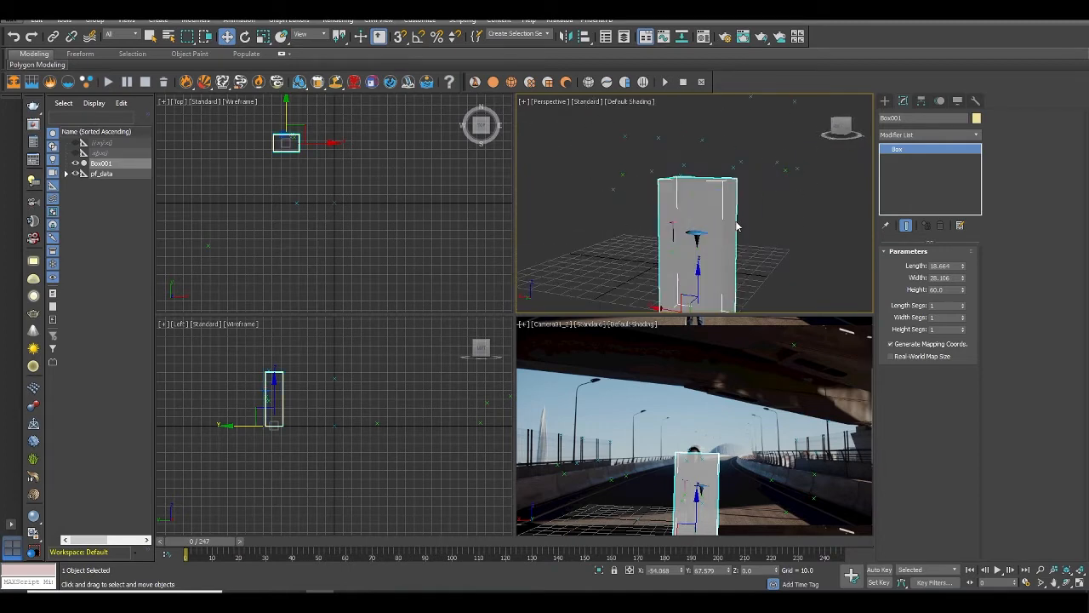
pyautogui.keyDown('alt'); pyautogui.moveTo(737, 226); pyautogui.dragTo(705, 143, button='middle'); pyautogui.keyUp('alt')
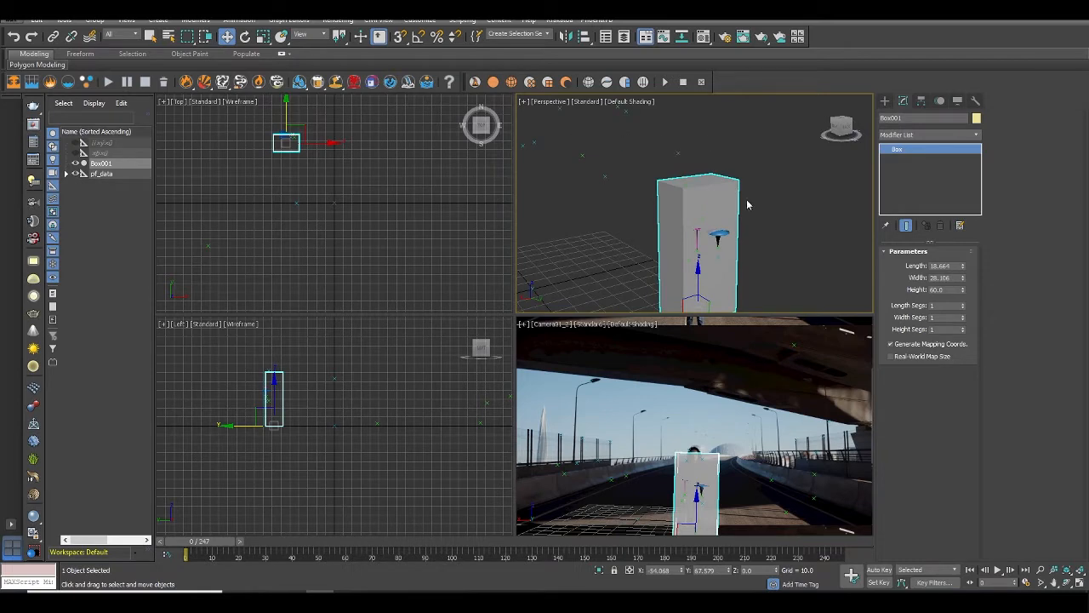
pyautogui.scroll(-5, 747, 204)
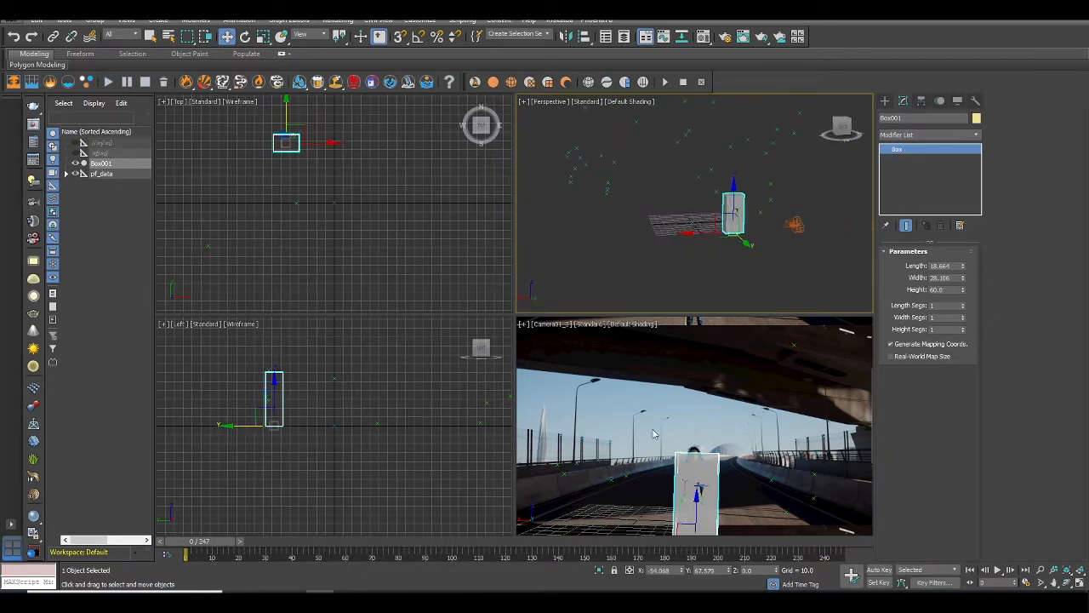
pyautogui.keyDown('alt'); pyautogui.moveTo(733, 171); pyautogui.dragTo(790, 236, button='middle'); pyautogui.keyUp('alt')
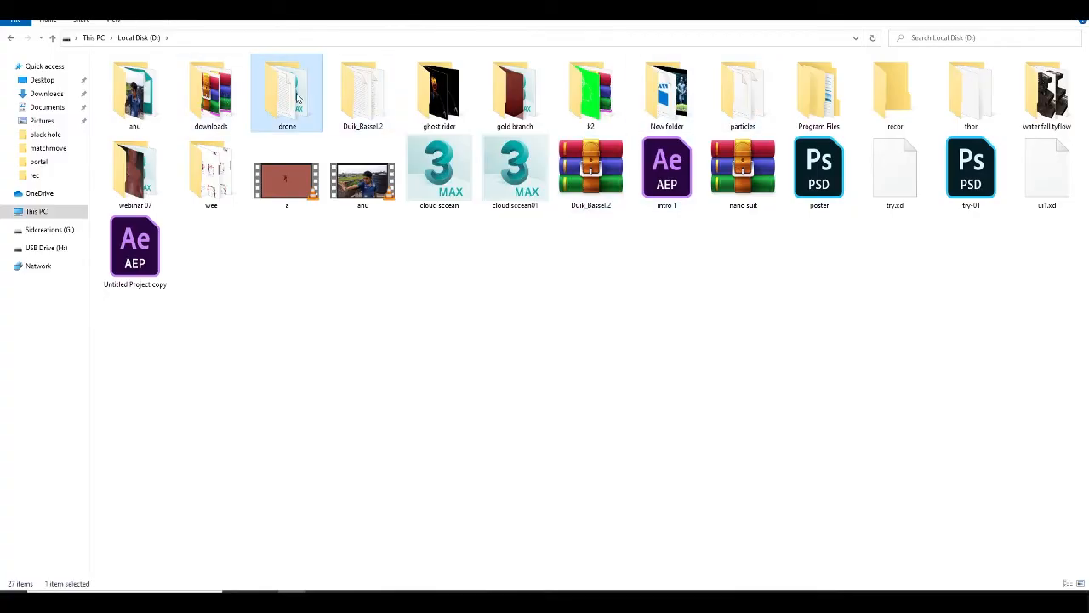
# In File Explorer, create a folder named cg inside the drone folder on drive D.
pyautogui.doubleClick(284, 96)
pyautogui.rightClick(193, 181)
pyautogui.moveTo(248, 313)
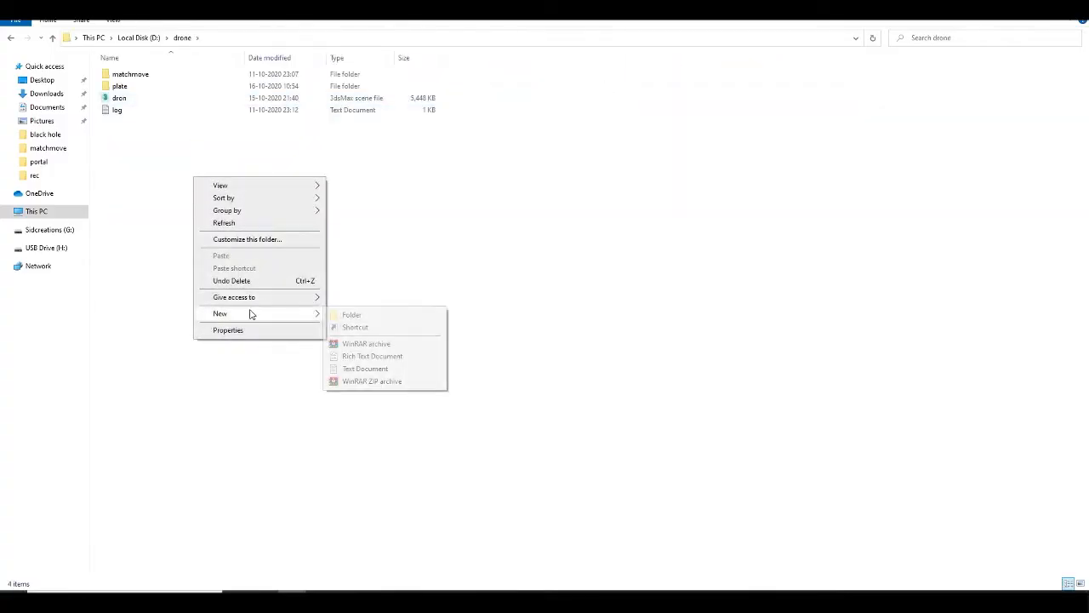
pyautogui.click(416, 314)
pyautogui.write('cg')
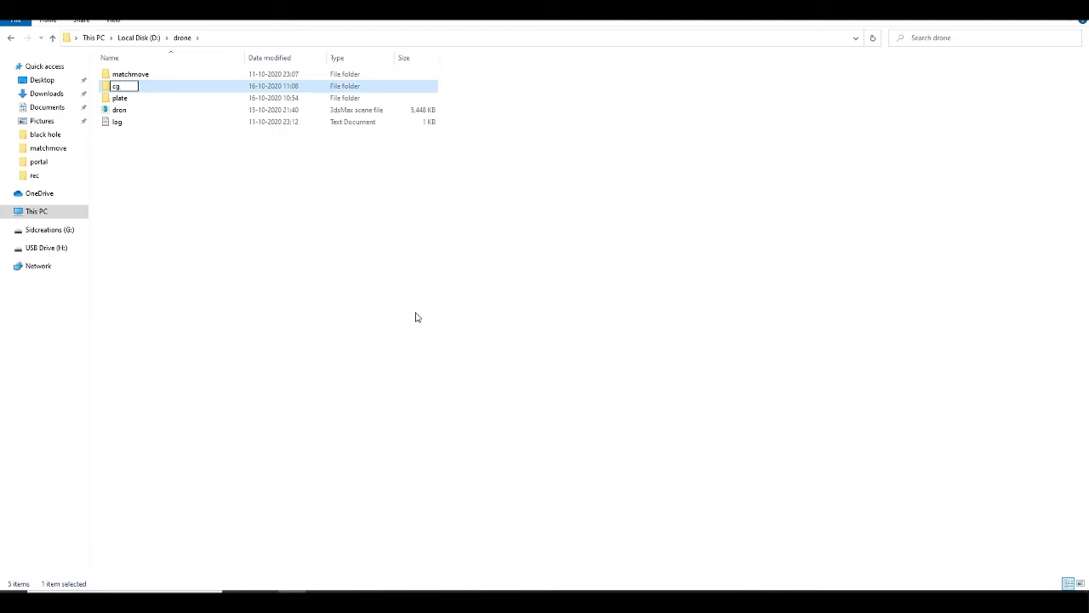
pyautogui.click(367, 262)
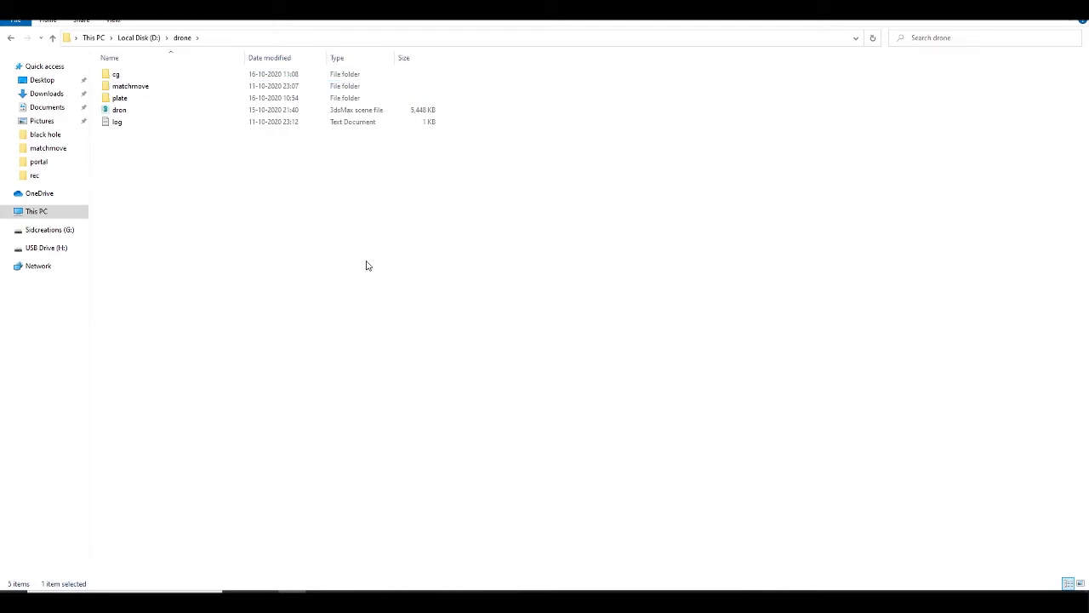
# Open the cg folder and create a subfolder named texture in it.
pyautogui.doubleClick(116, 75)
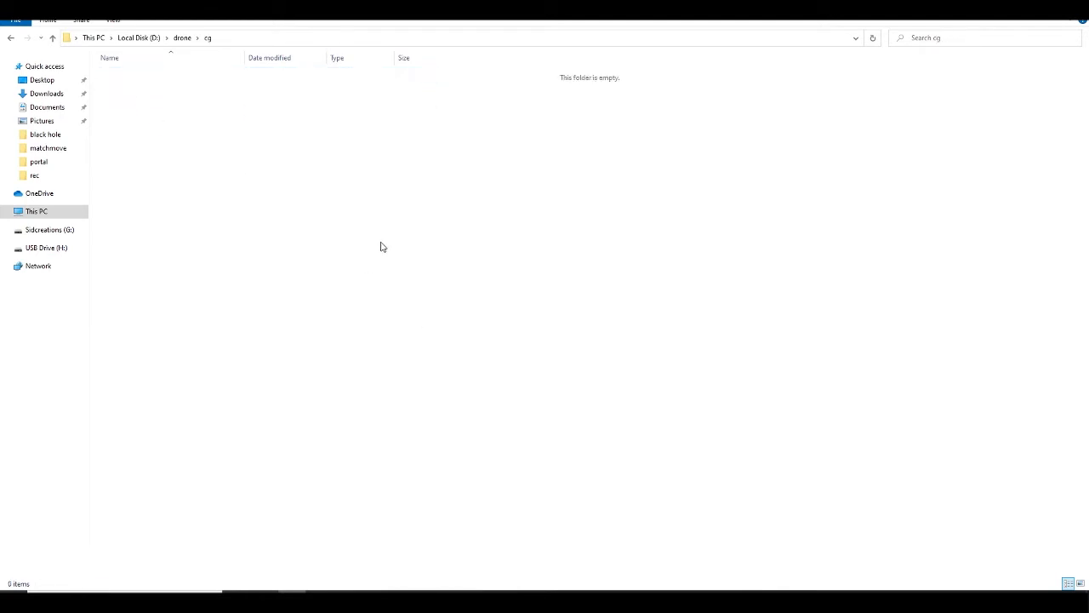
pyautogui.rightClick(381, 246)
pyautogui.moveTo(448, 377)
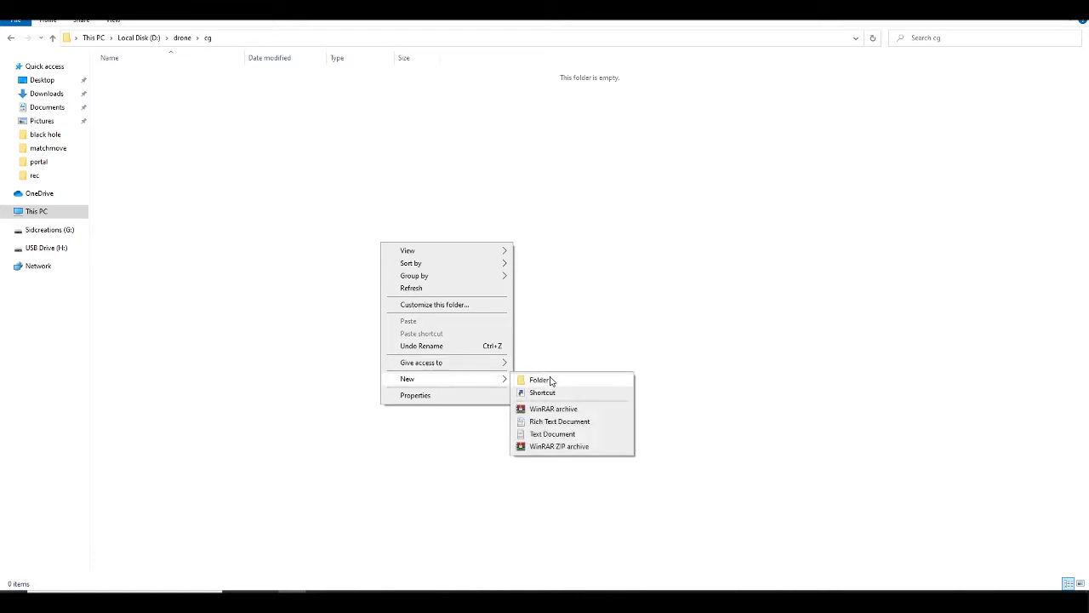
pyautogui.click(550, 381)
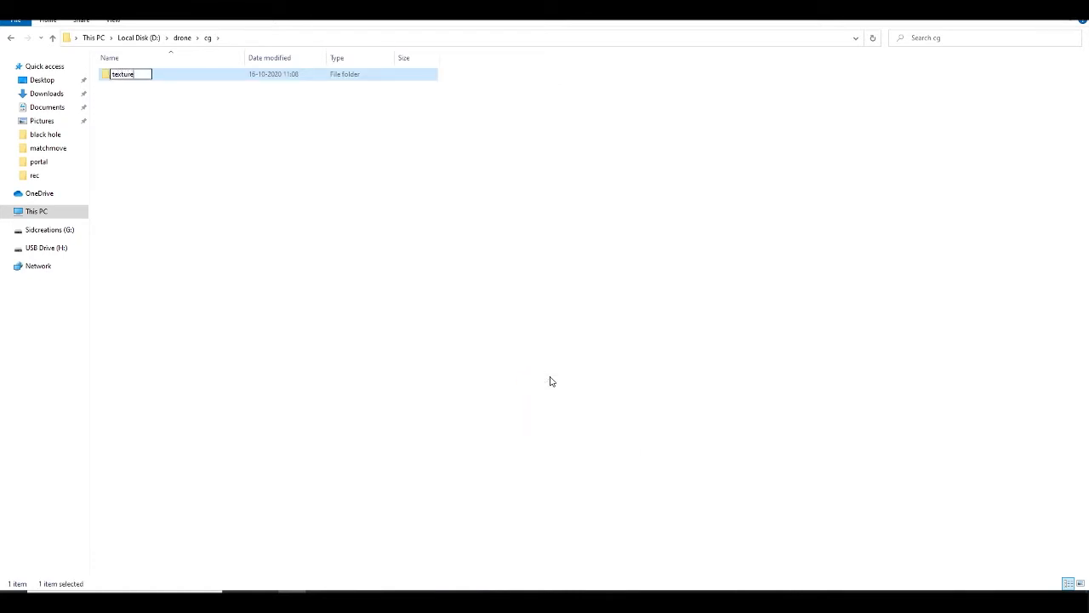
pyautogui.click(528, 377)
# Create a second subfolder named 3ds beside the texture folder.
pyautogui.rightClick(391, 121)
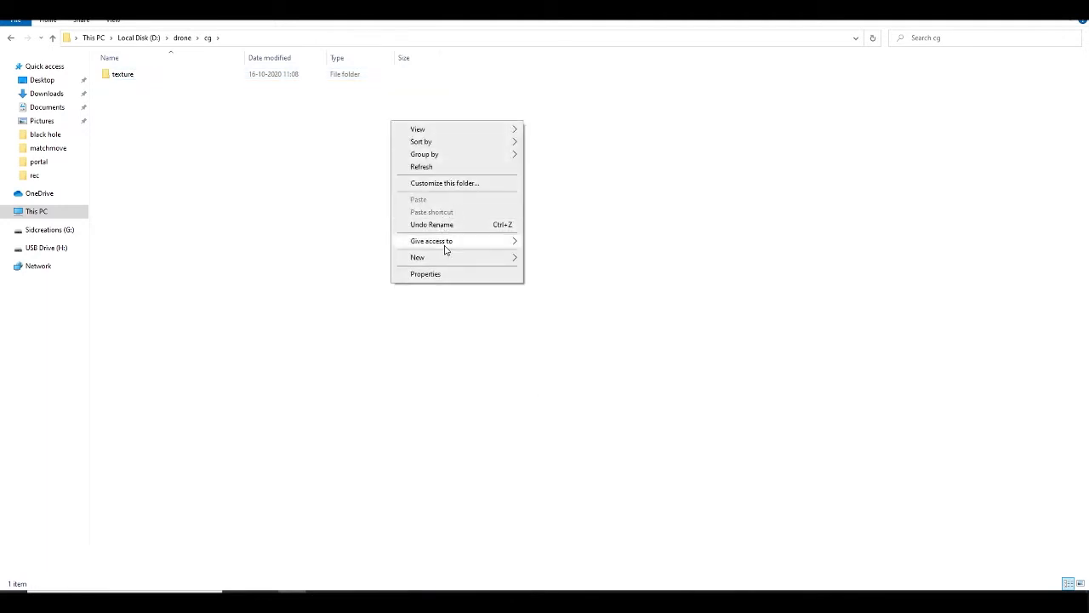
pyautogui.moveTo(443, 257)
pyautogui.click(548, 259)
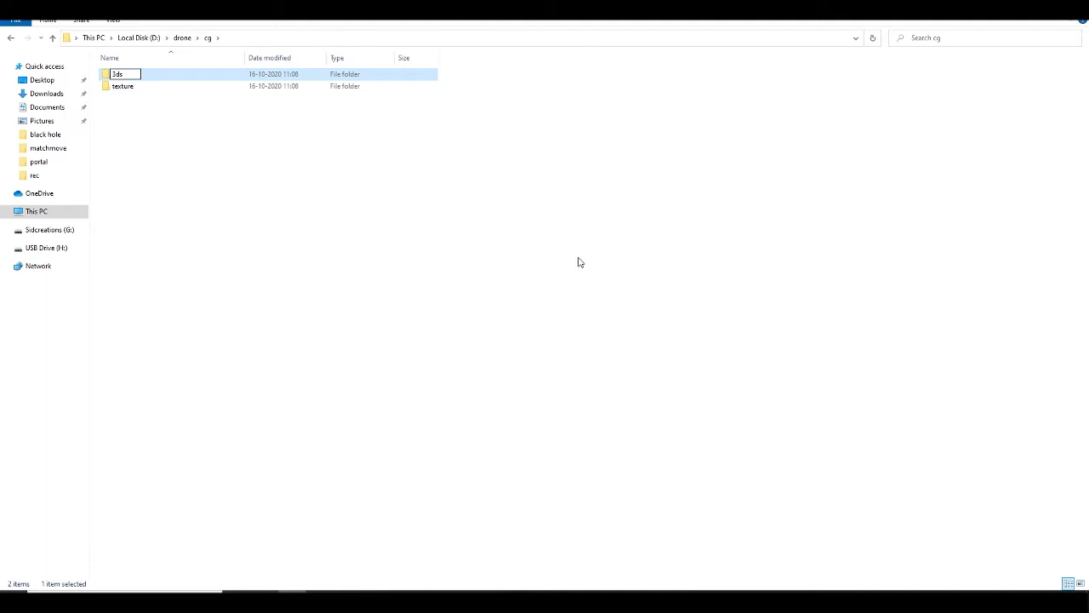
pyautogui.click(573, 262)
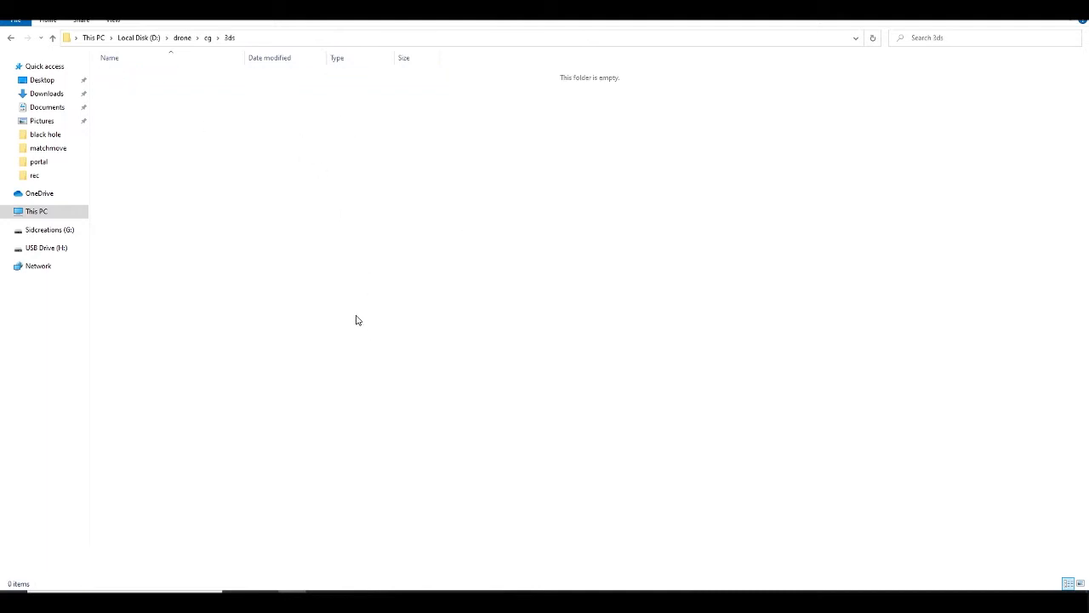
# Use the 3ds folder's path to save the 3ds Max scene there as "tracking data".
pyautogui.click(252, 38)
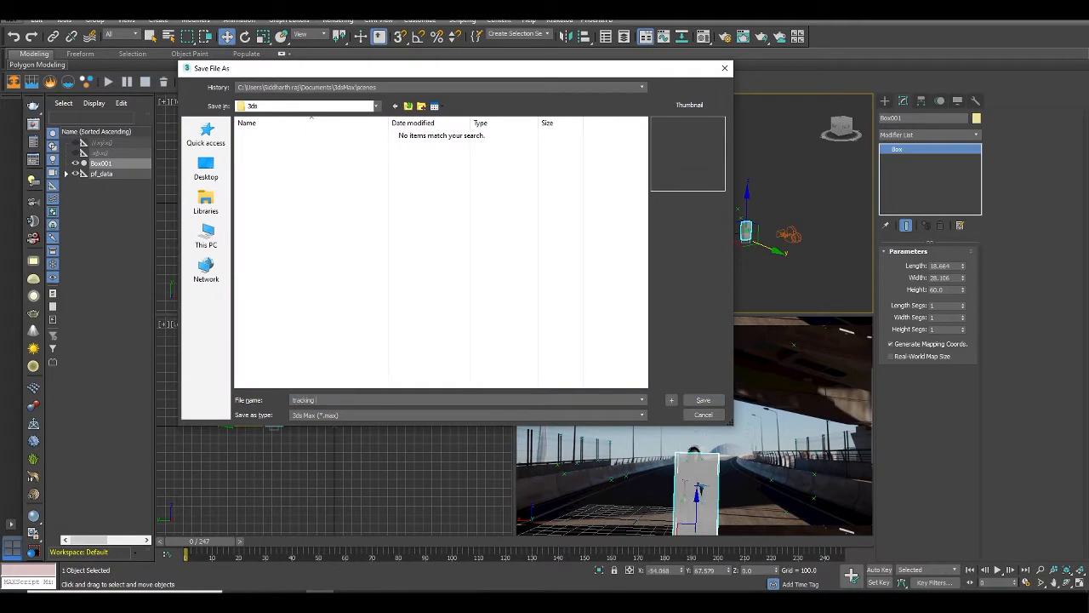
pyautogui.press('Return')
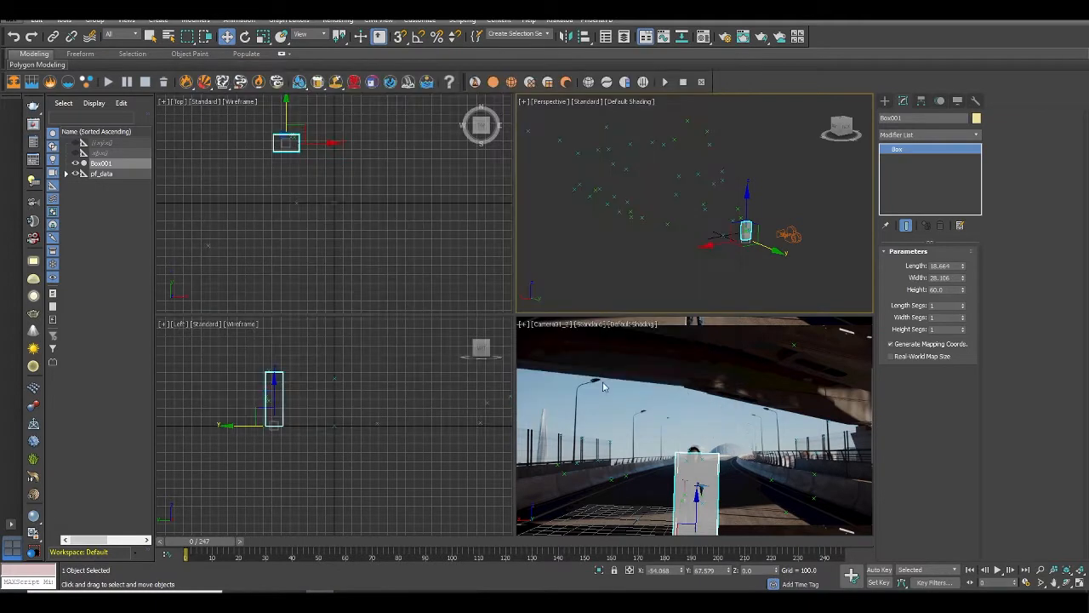
pyautogui.moveTo(222, 540)
pyautogui.mouseDown()
pyautogui.moveTo(245, 542)
pyautogui.moveTo(207, 543)
pyautogui.mouseUp()
# Reset 3ds Max to an empty scene and confirm the reset.
pyautogui.click(19, 21)
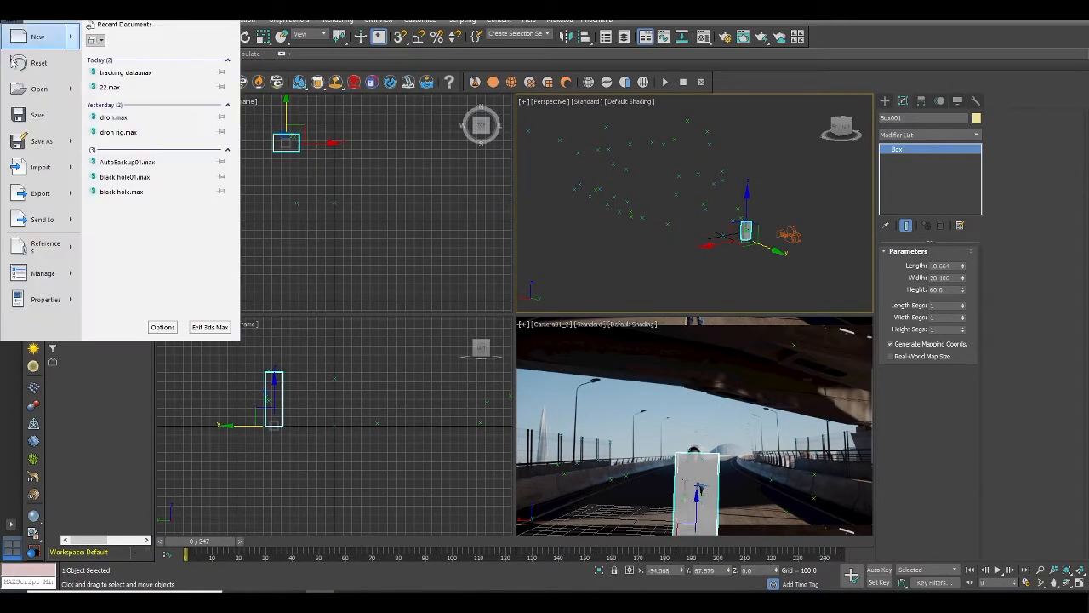
pyautogui.click(40, 64)
pyautogui.click(502, 319)
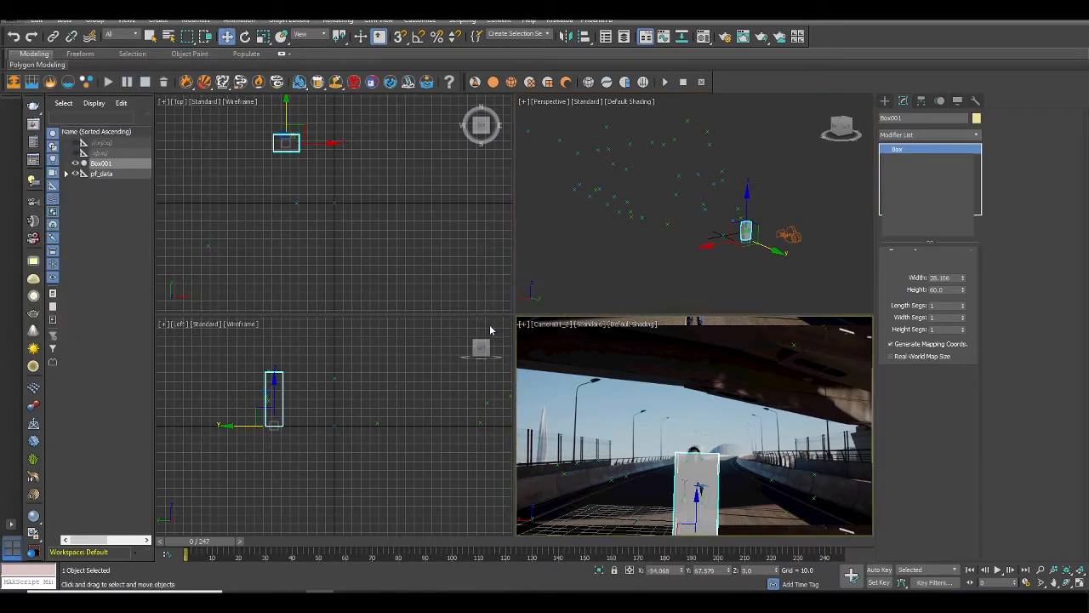
# Open the dron scene file from the drone folder in 3ds Max and dismiss the dialog shown on loading.
pyautogui.click(291, 595)
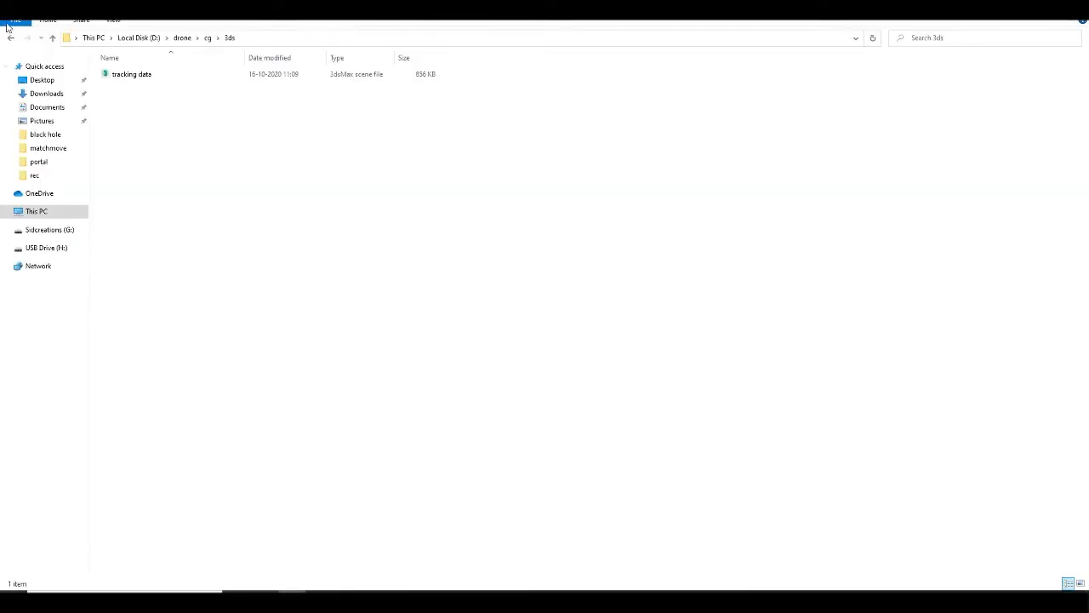
pyautogui.click(10, 38)
pyautogui.click(10, 39)
pyautogui.click(134, 113)
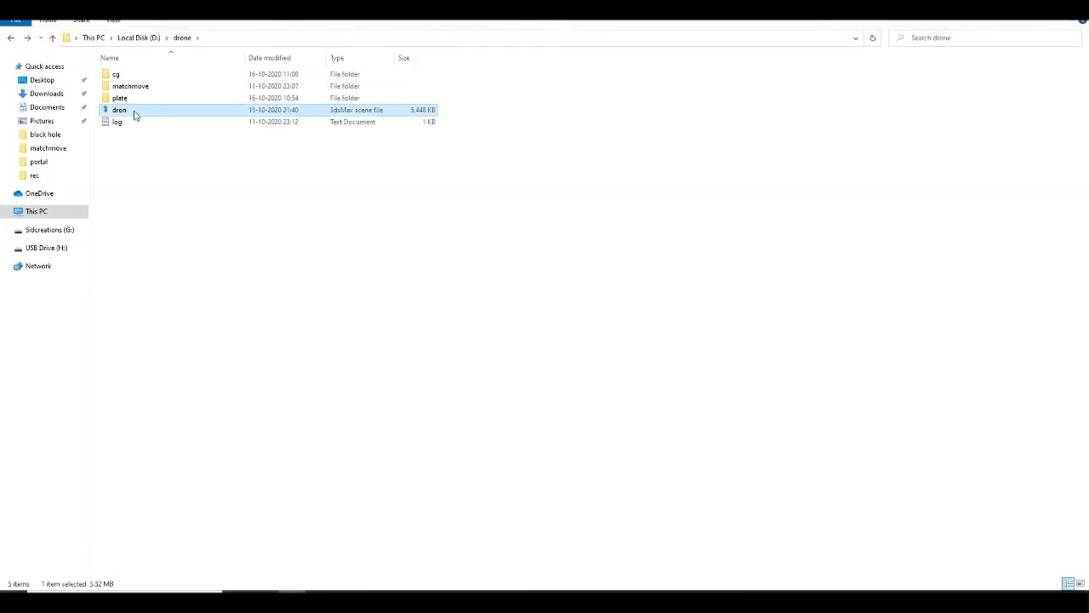
pyautogui.moveTo(135, 113); pyautogui.dragTo(681, 415)
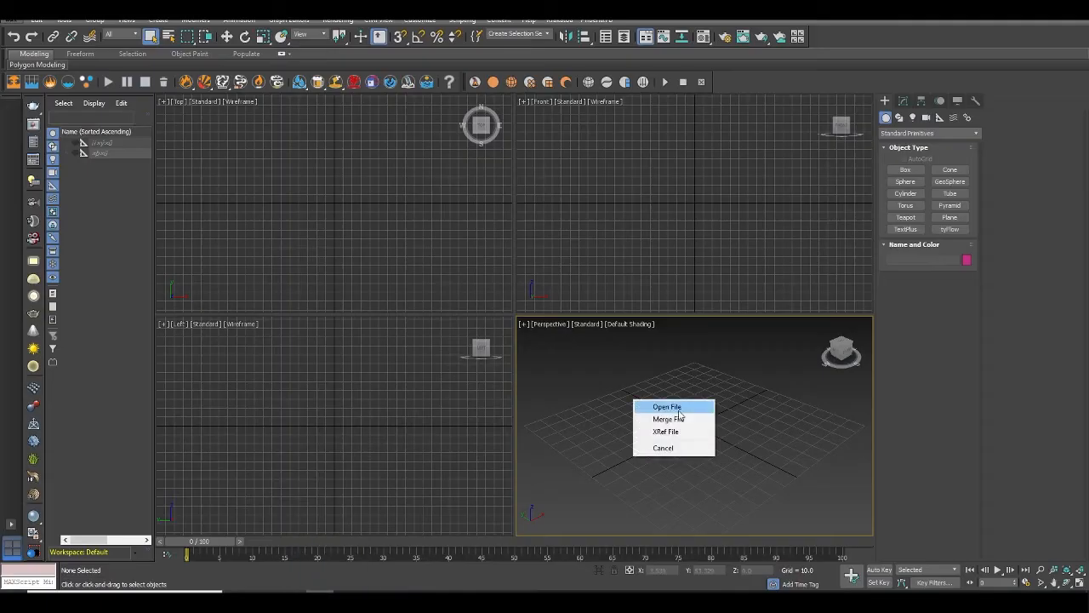
pyautogui.click(679, 409)
pyautogui.click(684, 401)
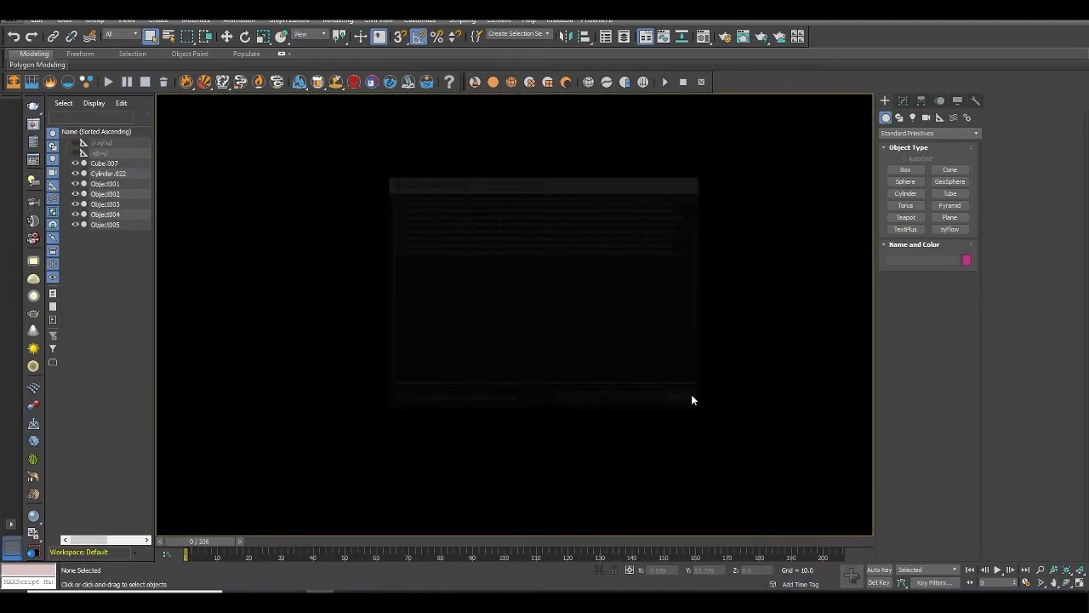
# Inspect the drone model from several sides and select its main body, Cube.007.
pyautogui.keyDown('alt'); pyautogui.moveTo(698, 422); pyautogui.dragTo(612, 442, button='middle'); pyautogui.keyUp('alt')
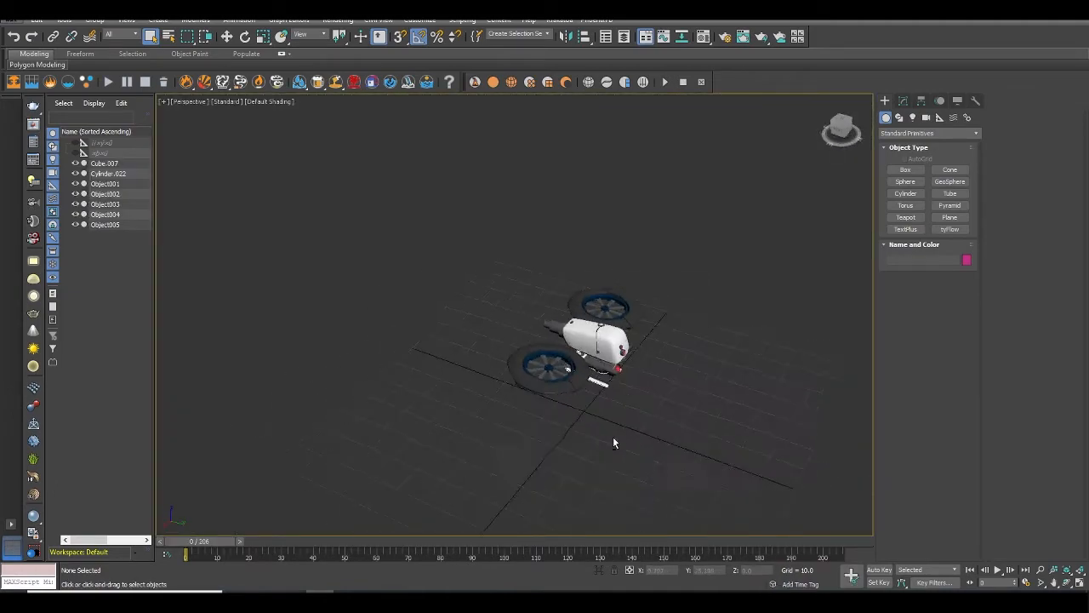
pyautogui.scroll(6, 609, 349)
pyautogui.keyDown('alt'); pyautogui.moveTo(608, 348); pyautogui.dragTo(642, 352, button='middle'); pyautogui.keyUp('alt')
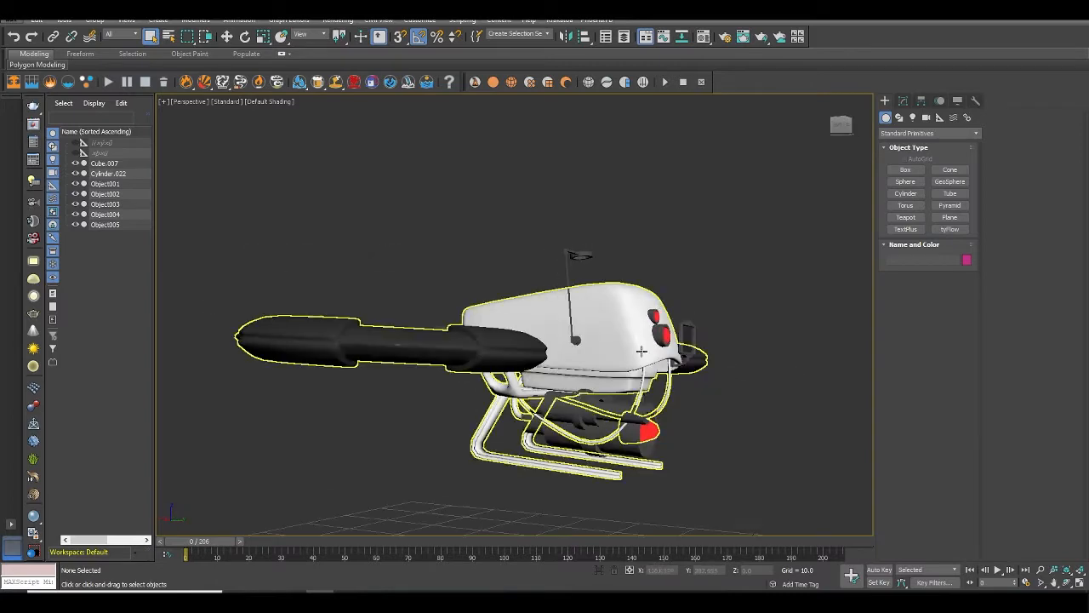
pyautogui.click(641, 352)
pyautogui.keyDown('alt'); pyautogui.moveTo(655, 390); pyautogui.dragTo(578, 386, button='middle'); pyautogui.keyUp('alt')
pyautogui.press('w')
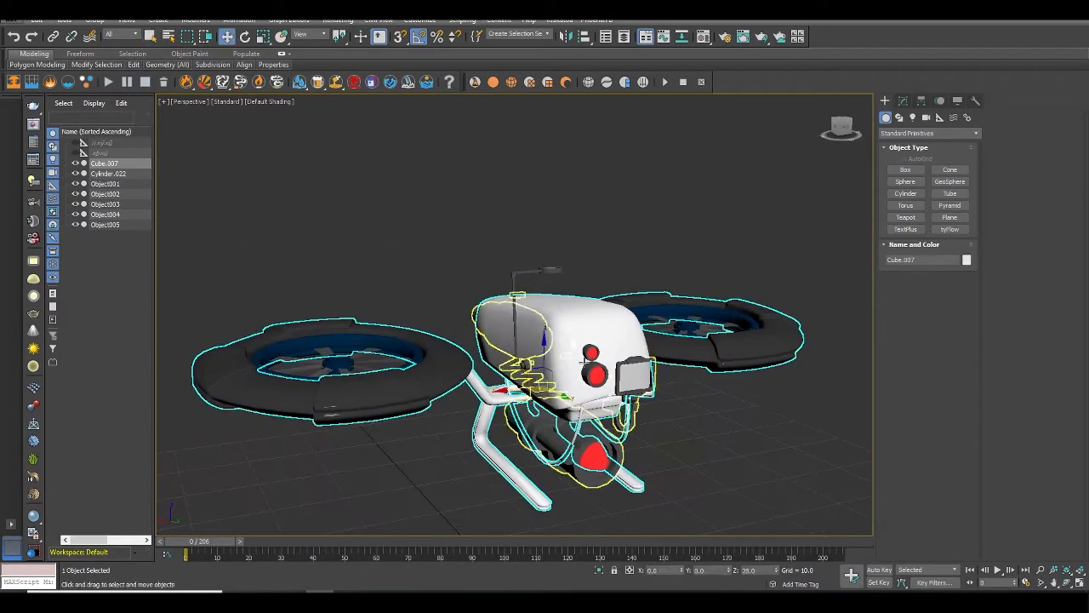
pyautogui.keyDown('alt'); pyautogui.moveTo(543, 343); pyautogui.dragTo(650, 276, button='middle'); pyautogui.keyUp('alt')
# Select the ring and blades of one fan, try rotating the blades, and undo the rotation.
pyautogui.click(701, 383)
pyautogui.click(669, 294)
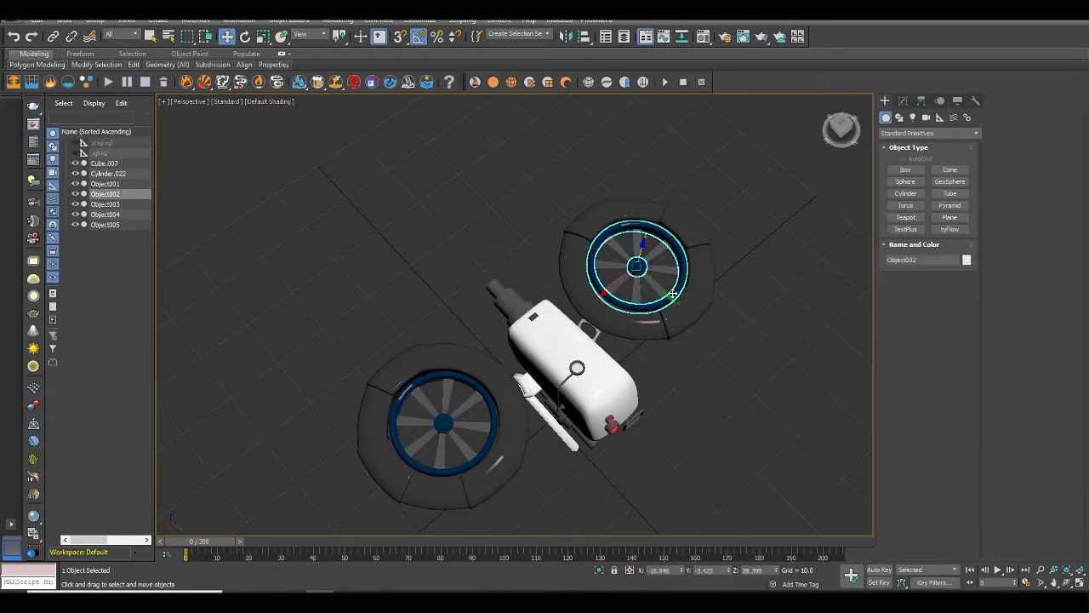
pyautogui.moveTo(652, 256); pyautogui.dragTo(653, 281)
pyautogui.scroll(5, 651, 282)
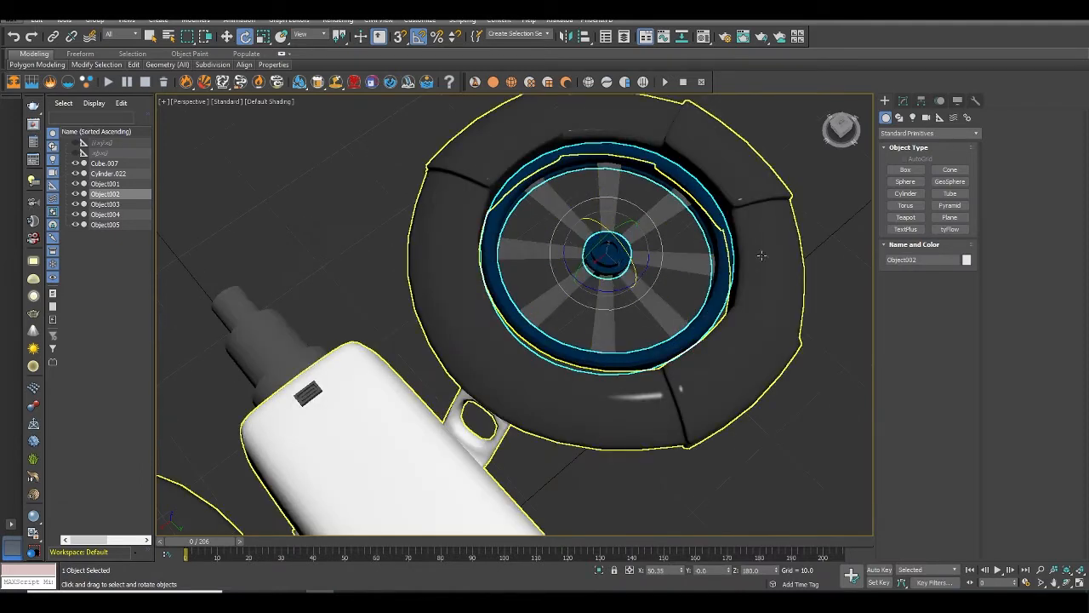
pyautogui.click(670, 267)
pyautogui.moveTo(620, 250); pyautogui.dragTo(643, 301)
pyautogui.hotkey('ctrl', 'z')
# Link the blades of one fan, Object003, to the blue ring around them.
pyautogui.scroll(-5, 643, 302)
pyautogui.moveTo(609, 369); pyautogui.dragTo(657, 296, button='middle')
pyautogui.scroll(5, 459, 375)
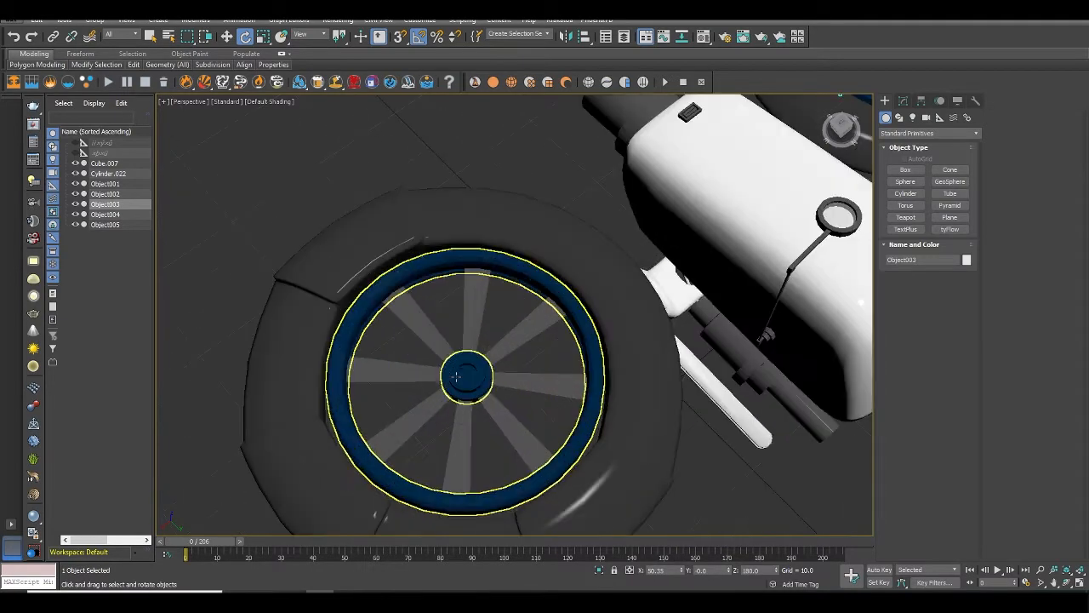
pyautogui.scroll(-5, 505, 388)
pyautogui.keyDown('alt'); pyautogui.moveTo(505, 388); pyautogui.dragTo(800, 414, button='middle'); pyautogui.keyUp('alt')
pyautogui.scroll(4, 564, 332)
pyautogui.click(564, 332)
pyautogui.click(584, 332)
pyautogui.scroll(-4, 584, 332)
pyautogui.click(53, 36)
pyautogui.scroll(3, 584, 341)
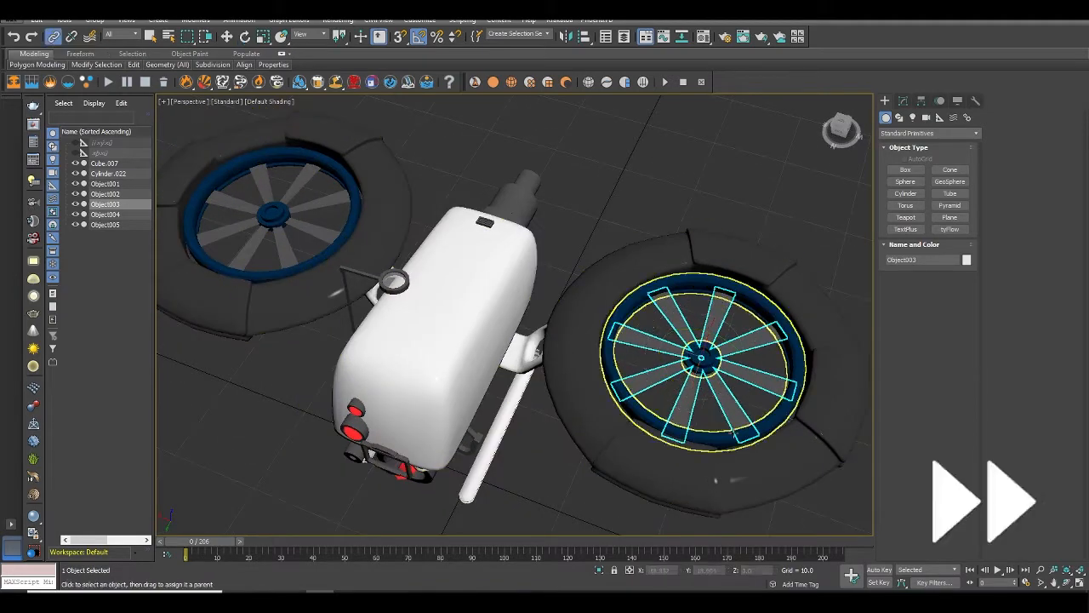
pyautogui.scroll(5, 798, 412)
pyautogui.moveTo(698, 349); pyautogui.dragTo(748, 428)
# Link the blades of the other fan, Object004, to their own blue ring.
pyautogui.moveTo(358, 375); pyautogui.dragTo(681, 323, button='middle')
pyautogui.click(620, 306)
pyautogui.moveTo(620, 306); pyautogui.dragTo(698, 358)
pyautogui.press('w')
# Inspect the fans from several sides, selecting their parts in turn to check the blade links.
pyautogui.click(499, 292)
pyautogui.moveTo(498, 292); pyautogui.dragTo(401, 345, button='middle')
pyautogui.click(360, 264)
pyautogui.moveTo(659, 369); pyautogui.dragTo(545, 251, button='middle')
pyautogui.click(579, 289)
pyautogui.press('e')
pyautogui.scroll(-3, 578, 341)
pyautogui.click(451, 242)
pyautogui.keyDown('alt'); pyautogui.moveTo(451, 243); pyautogui.dragTo(681, 391, button='middle'); pyautogui.keyUp('alt')
# Select the remaining body parts, Cylinder.022 and Object005, and link them to the main body, Cube.007.
pyautogui.click(641, 316)
pyautogui.scroll(-5, 630, 315)
pyautogui.click(584, 311)
pyautogui.scroll(5, 595, 315)
pyautogui.click(619, 399)
pyautogui.keyDown('ctrl'); pyautogui.click(537, 379); pyautogui.keyUp('ctrl')
pyautogui.keyDown('alt'); pyautogui.moveTo(537, 379); pyautogui.dragTo(579, 383, button='middle'); pyautogui.keyUp('alt')
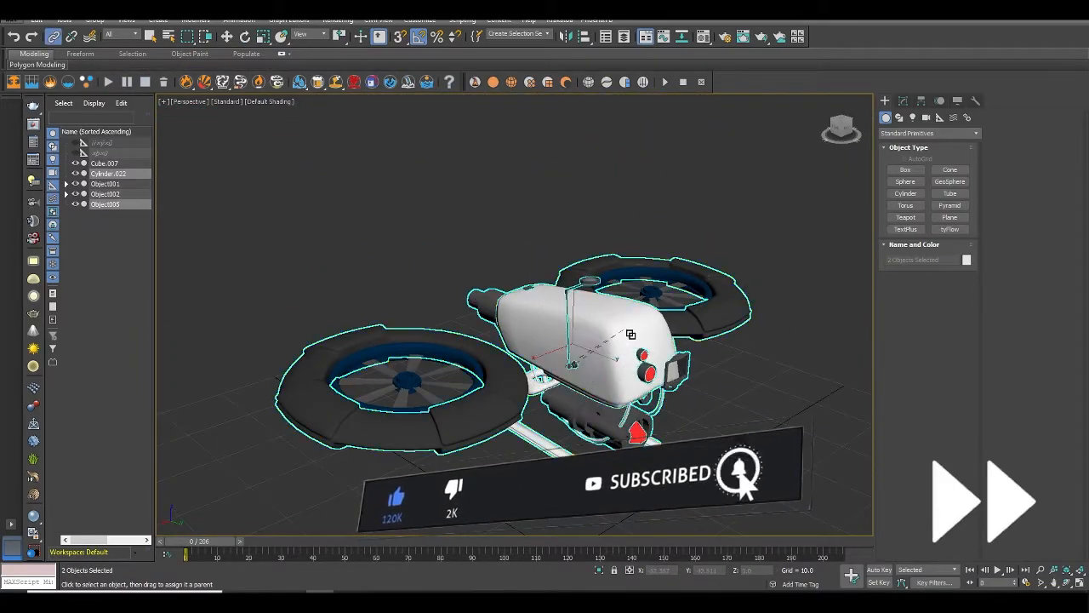
pyautogui.moveTo(568, 364); pyautogui.dragTo(596, 340)
pyautogui.click(596, 340)
pyautogui.press('w')
# Select both fan rings, Object001 and Object002, and link them to the main body, Cube.007.
pyautogui.keyDown('alt'); pyautogui.moveTo(570, 335); pyautogui.dragTo(544, 340, button='middle'); pyautogui.keyUp('alt')
pyautogui.click(445, 446)
pyautogui.keyDown('ctrl'); pyautogui.click(690, 305); pyautogui.keyUp('ctrl')
pyautogui.click(53, 37)
pyautogui.moveTo(420, 334); pyautogui.dragTo(553, 349)
pyautogui.keyDown('alt'); pyautogui.moveTo(553, 349); pyautogui.dragTo(630, 349, button='middle'); pyautogui.keyUp('alt')
pyautogui.press('w')
# Create a Dummy helper large enough to enclose the drone's body and align it to Cube.007.
pyautogui.click(544, 304)
pyautogui.keyDown('alt'); pyautogui.moveTo(578, 315); pyautogui.dragTo(647, 289, button='middle'); pyautogui.keyUp('alt')
pyautogui.click(624, 252)
pyautogui.keyDown('ctrl'); pyautogui.click(510, 374); pyautogui.keyUp('ctrl')
pyautogui.keyDown('alt'); pyautogui.moveTo(511, 375); pyautogui.dragTo(579, 372, button='middle'); pyautogui.keyUp('alt')
pyautogui.click(940, 118)
pyautogui.click(905, 169)
pyautogui.scroll(-4, 578, 372)
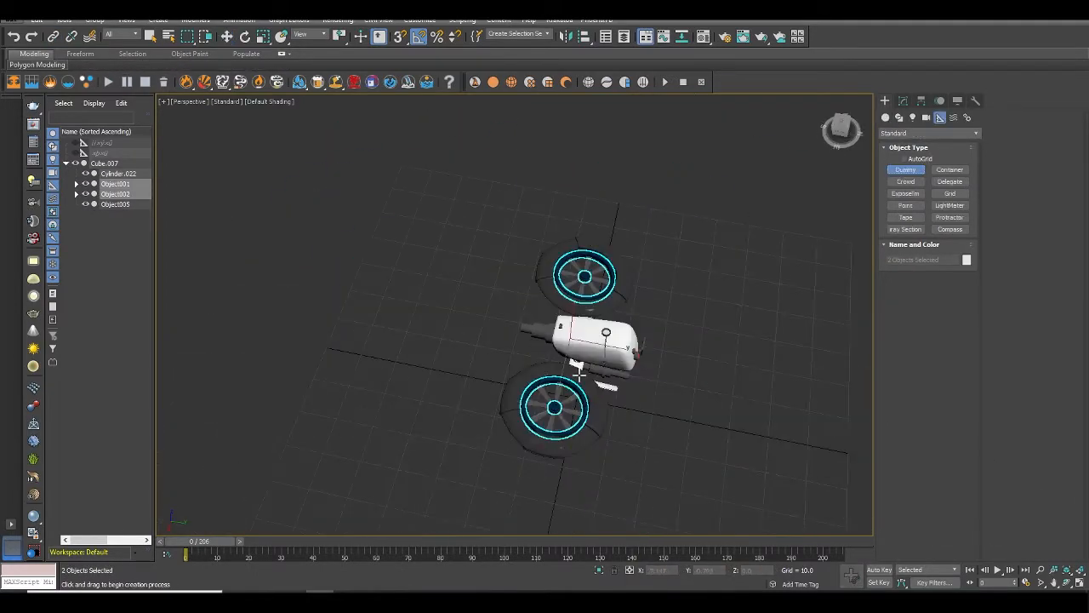
pyautogui.moveTo(579, 372); pyautogui.dragTo(614, 401)
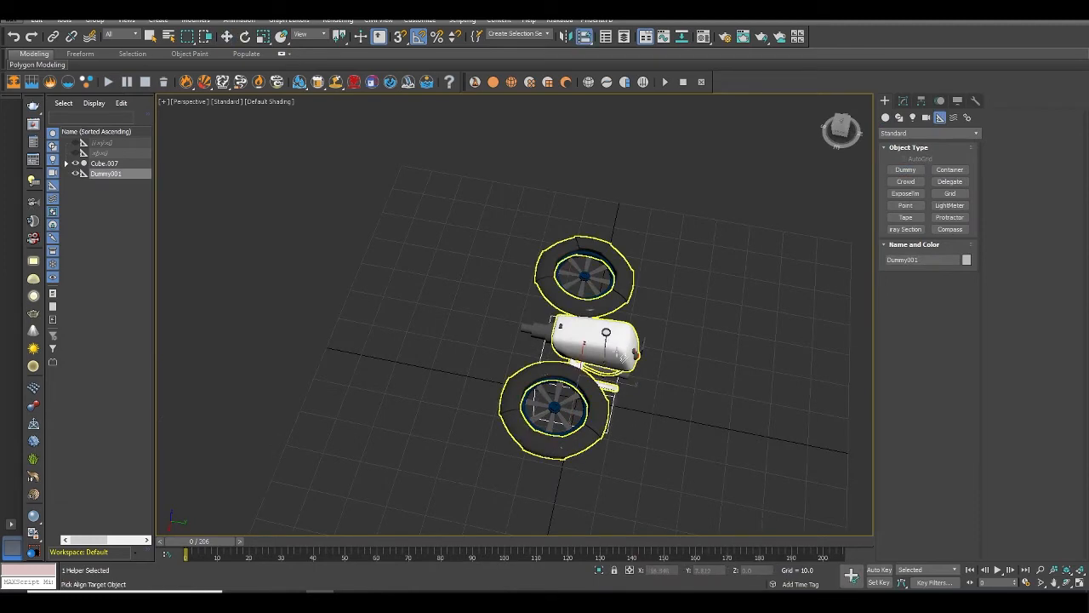
pyautogui.keyDown('alt'); pyautogui.moveTo(638, 410); pyautogui.dragTo(592, 308, button='middle'); pyautogui.keyUp('alt')
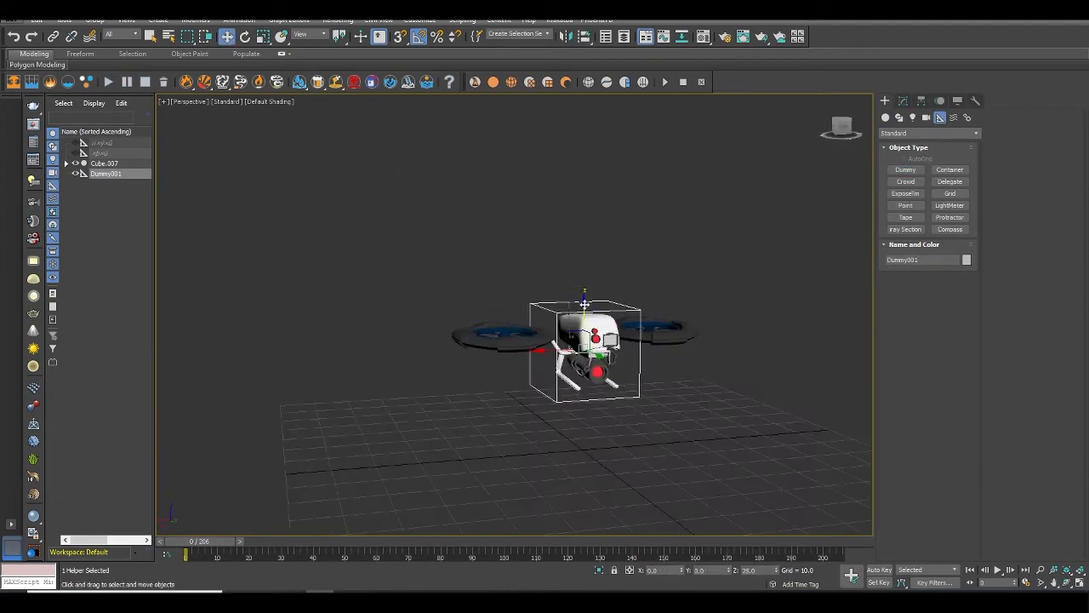
# Try rotating Dummy001 together with the drone's body, and undo the rotation.
pyautogui.scroll(2, 588, 347)
pyautogui.keyDown('alt'); pyautogui.moveTo(589, 347); pyautogui.dragTo(638, 361, button='middle'); pyautogui.keyUp('alt')
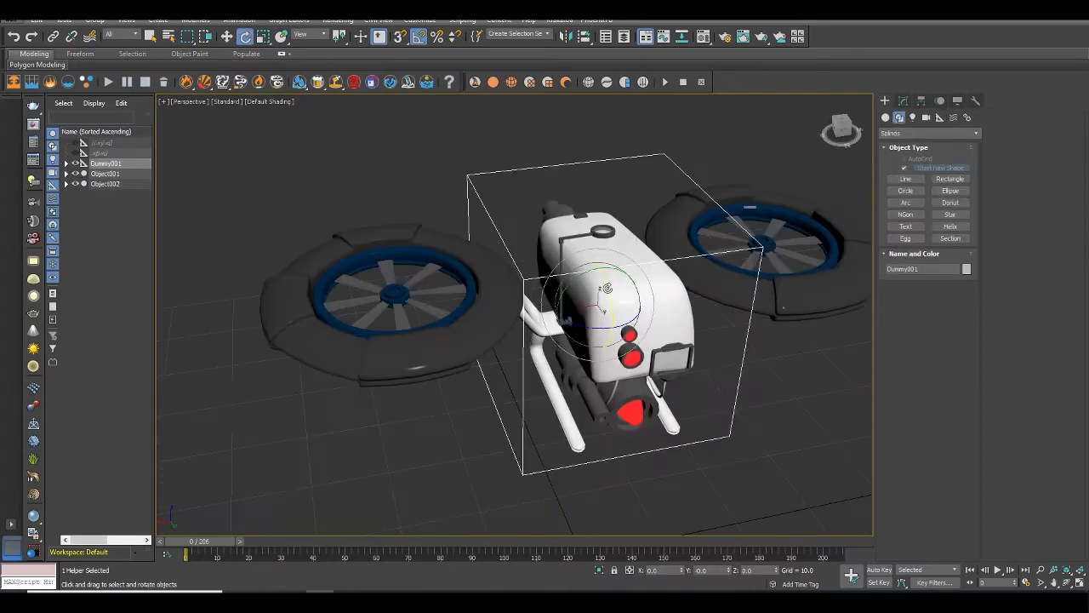
pyautogui.moveTo(607, 288); pyautogui.dragTo(621, 327)
pyautogui.hotkey('ctrl', 'z')
pyautogui.keyDown('alt'); pyautogui.moveTo(649, 362); pyautogui.dragTo(583, 301, button='middle'); pyautogui.keyUp('alt')
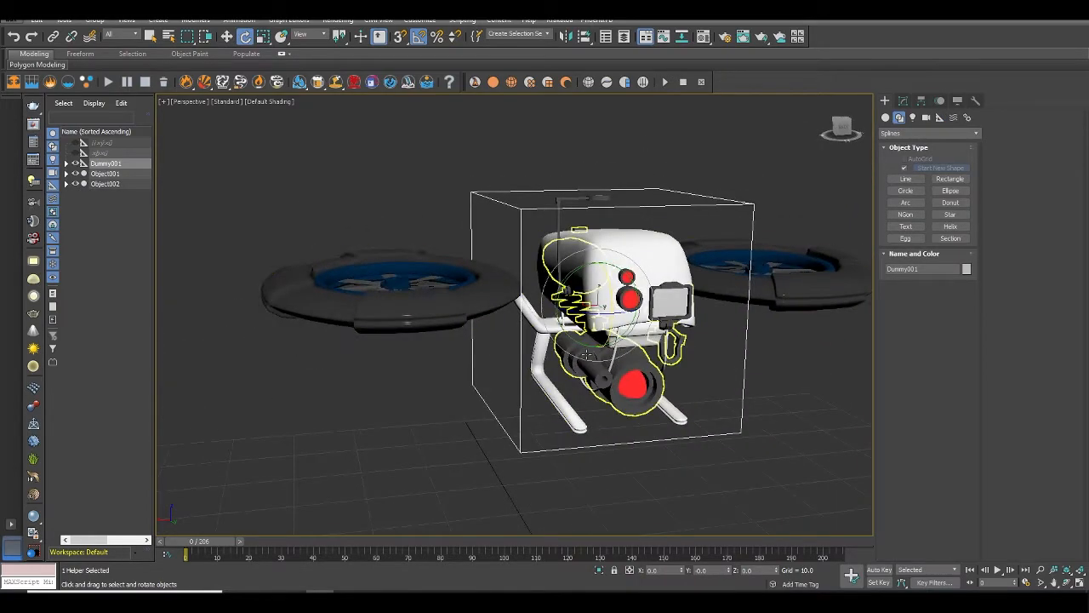
pyautogui.keyDown('alt'); pyautogui.moveTo(587, 354); pyautogui.dragTo(560, 322, button='middle'); pyautogui.keyUp('alt')
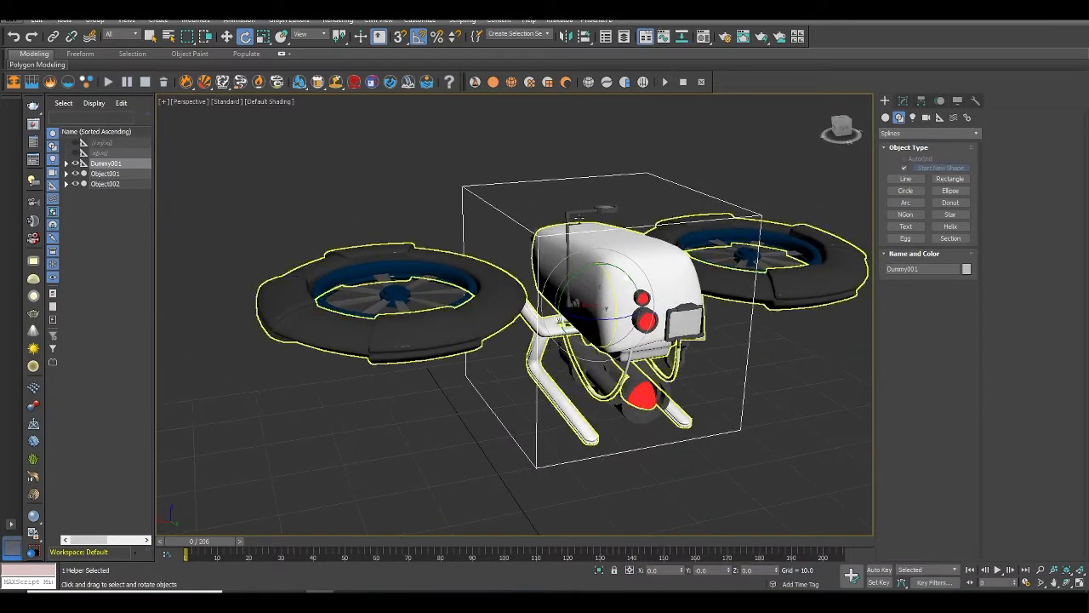
pyautogui.keyDown('alt'); pyautogui.moveTo(424, 294); pyautogui.dragTo(451, 295, button='middle'); pyautogui.keyUp('alt')
# Draw a circle spline on the ground grid beside the drone, slightly larger than one fan's ring.
pyautogui.click(454, 295)
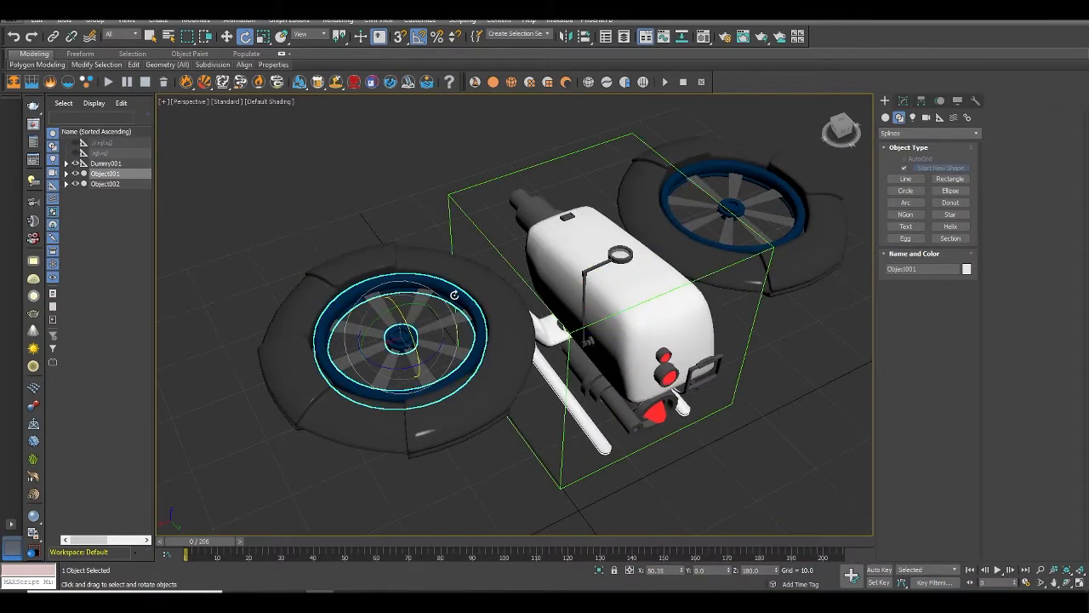
pyautogui.keyDown('ctrl'); pyautogui.click(720, 196); pyautogui.keyUp('ctrl')
pyautogui.keyDown('alt'); pyautogui.moveTo(720, 195); pyautogui.dragTo(644, 295, button='middle'); pyautogui.keyUp('alt')
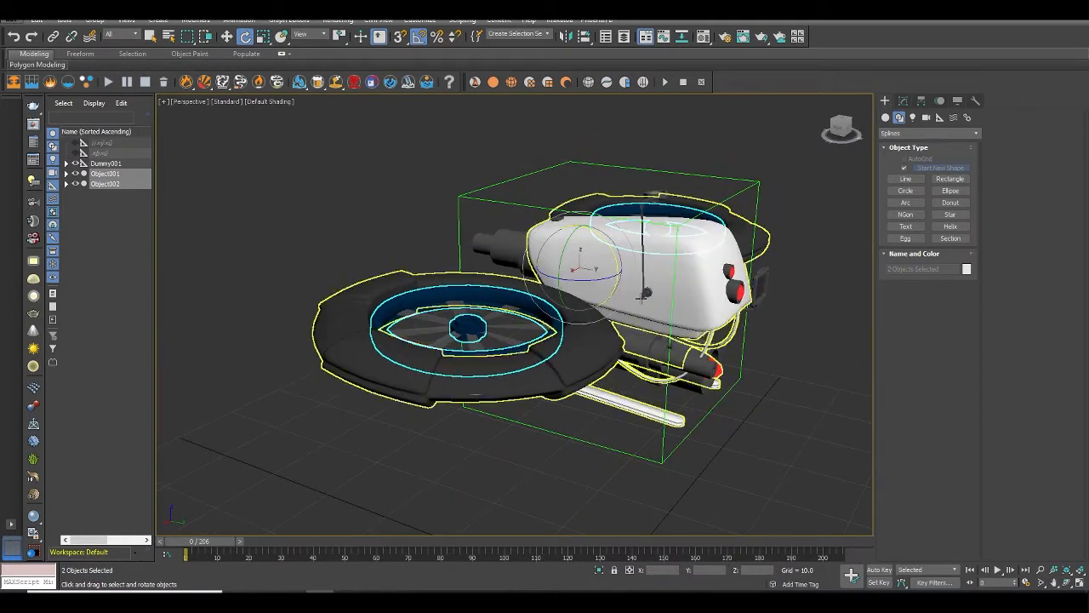
pyautogui.click(903, 192)
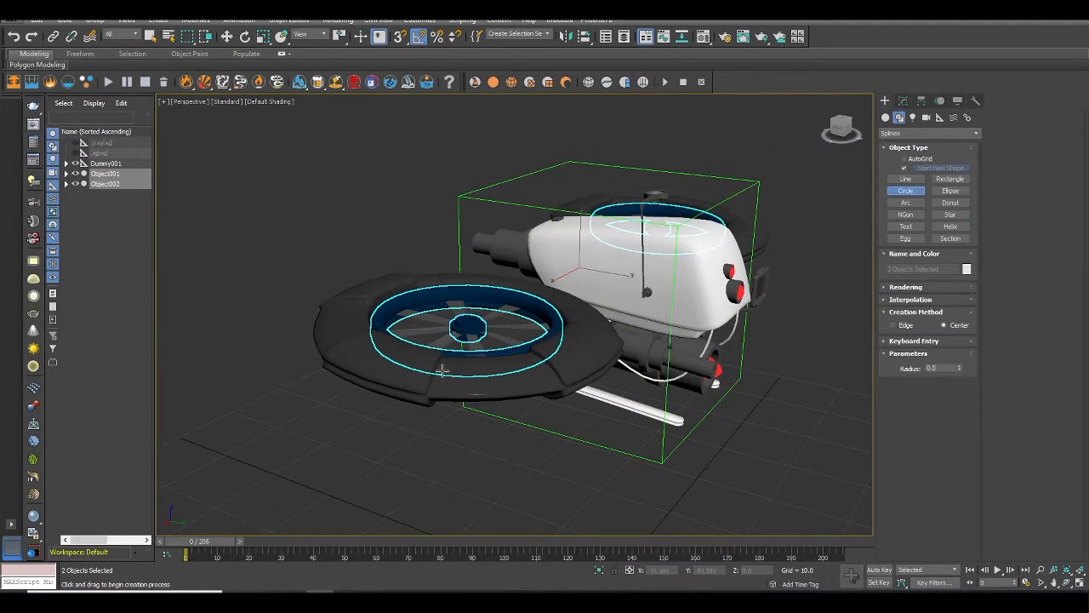
pyautogui.moveTo(478, 479); pyautogui.dragTo(547, 513)
pyautogui.rightClick(540, 476)
# Align the circle to the near fan's ring, Object001, and raise it above the fan to about Z 47.
pyautogui.hotkey('shift', 'a')
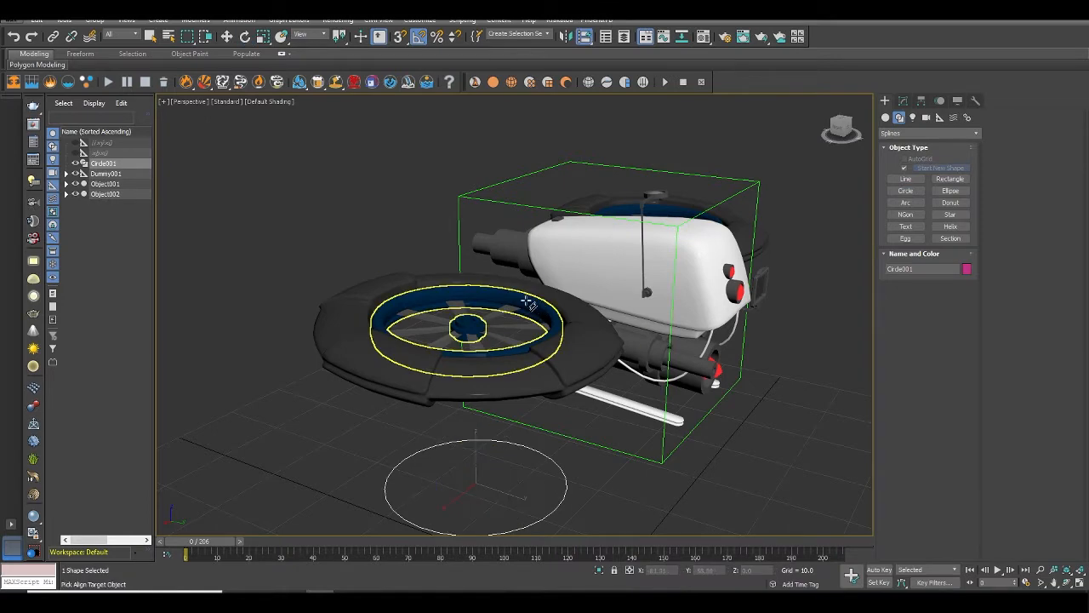
pyautogui.click(530, 301)
pyautogui.press('w')
pyautogui.keyDown('alt'); pyautogui.moveTo(528, 345); pyautogui.dragTo(503, 316, button='middle'); pyautogui.keyUp('alt')
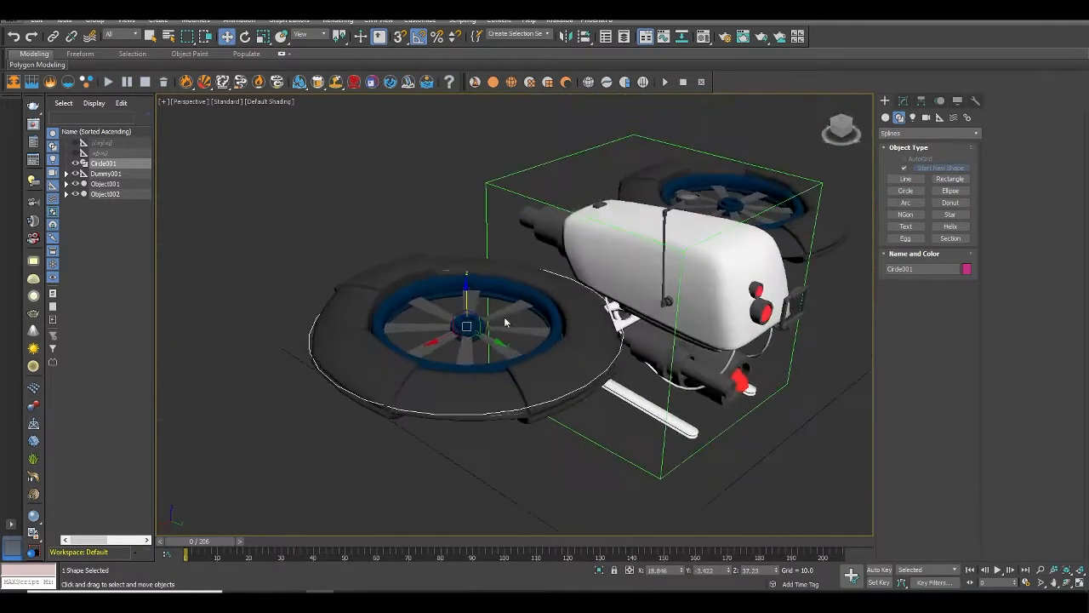
pyautogui.moveTo(467, 294); pyautogui.dragTo(465, 176)
# Align only the circle's pivot to the center of the near fan, Object001, leaving the circle above it.
pyautogui.click(923, 101)
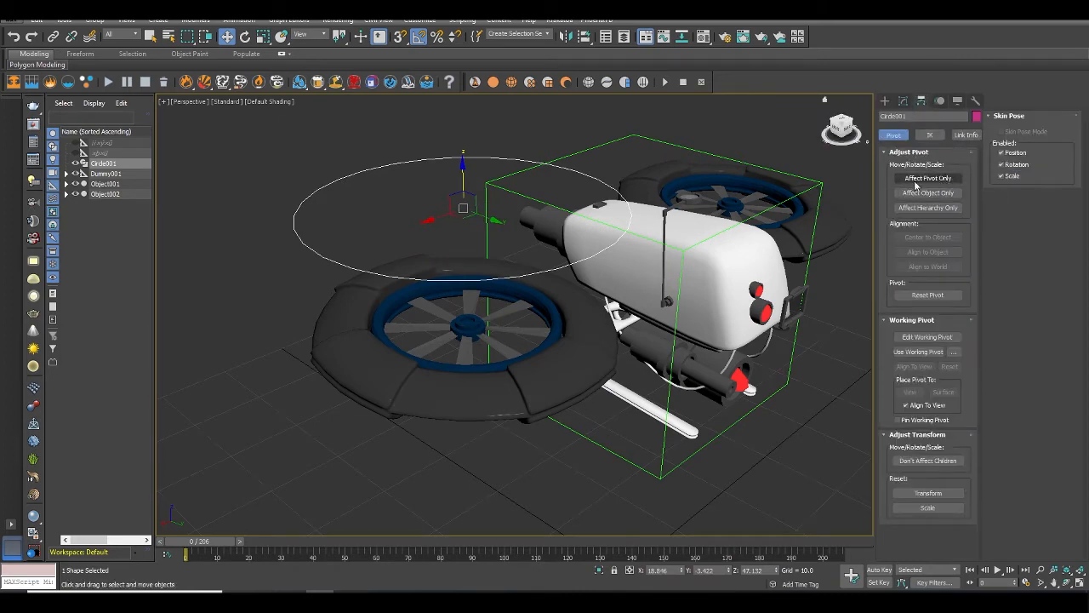
pyautogui.click(953, 182)
pyautogui.click(930, 252)
pyautogui.hotkey('shift', 'a')
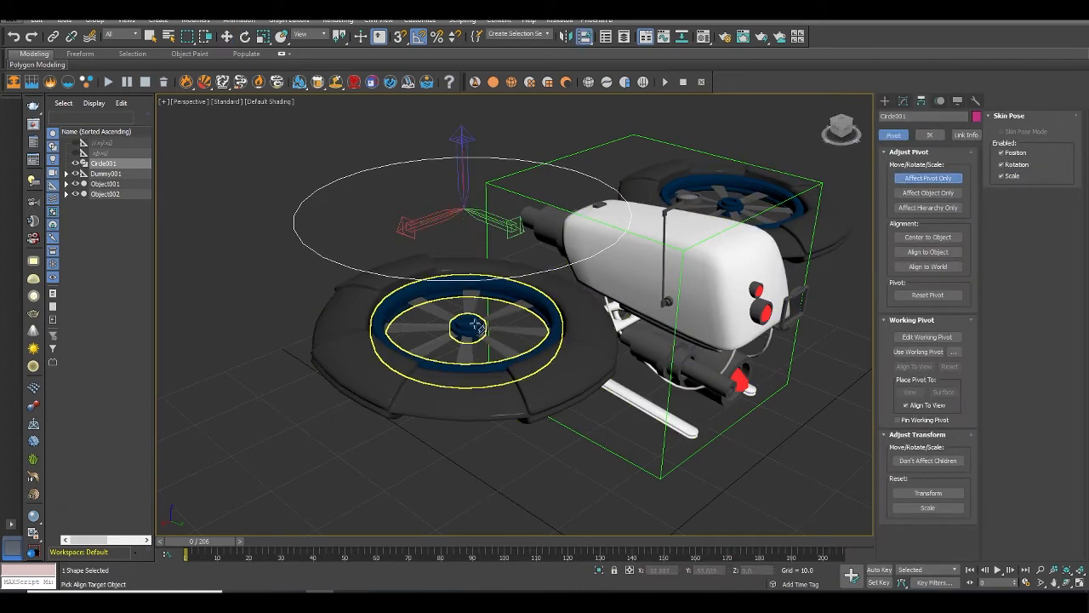
pyautogui.click(476, 330)
pyautogui.keyDown('alt'); pyautogui.moveTo(476, 330); pyautogui.dragTo(600, 360, button='middle'); pyautogui.keyUp('alt')
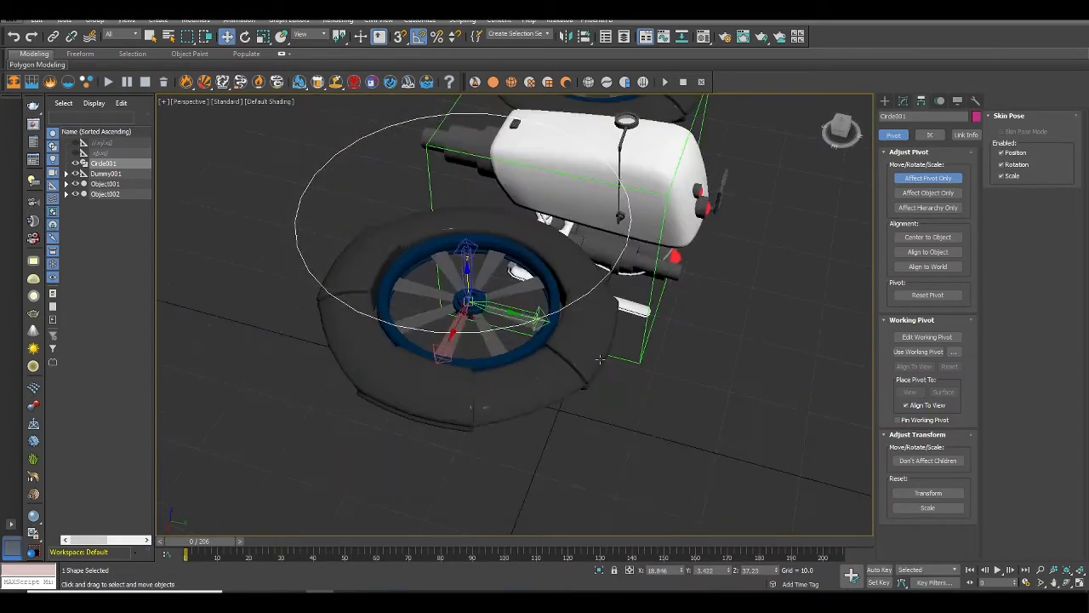
pyautogui.keyDown('alt'); pyautogui.moveTo(595, 445); pyautogui.dragTo(341, 340, button='middle'); pyautogui.keyUp('alt')
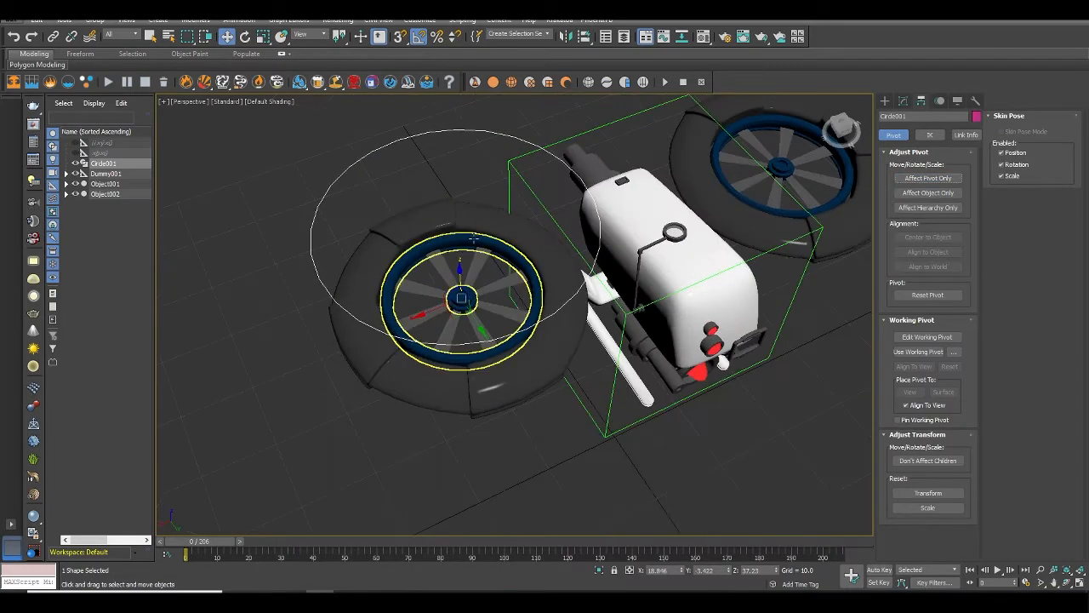
# Link the near fan's ring, Object001, to the circle above it.
pyautogui.click(410, 343)
pyautogui.click(53, 37)
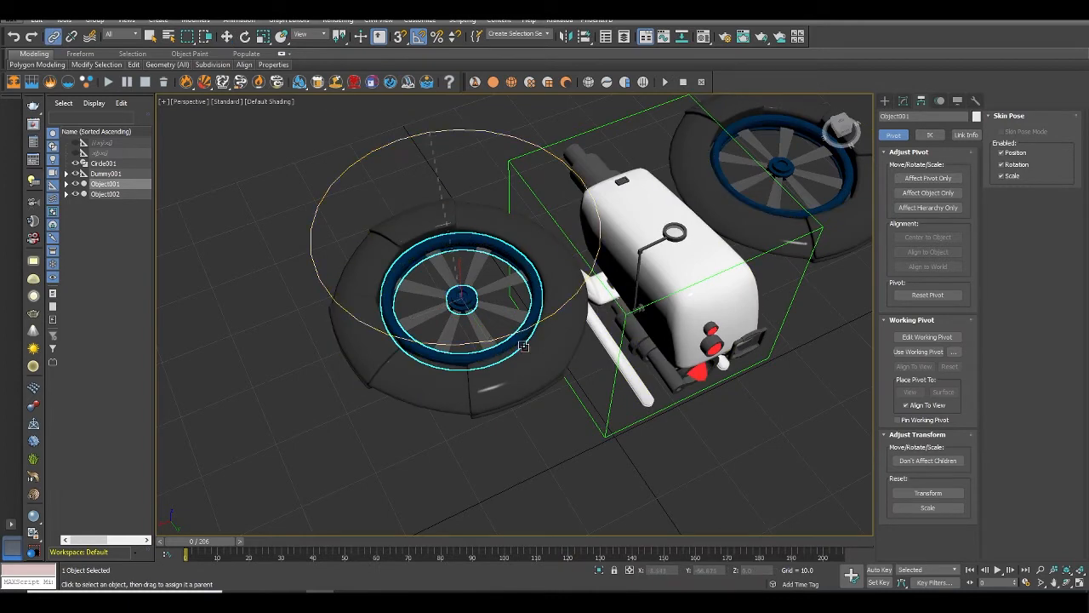
pyautogui.moveTo(524, 346); pyautogui.dragTo(429, 134)
pyautogui.keyDown('alt'); pyautogui.moveTo(510, 383); pyautogui.dragTo(575, 306, button='middle'); pyautogui.keyUp('alt')
pyautogui.press('w')
# Try rotating Circle001 together with its fan, and undo the rotation.
pyautogui.click(400, 170)
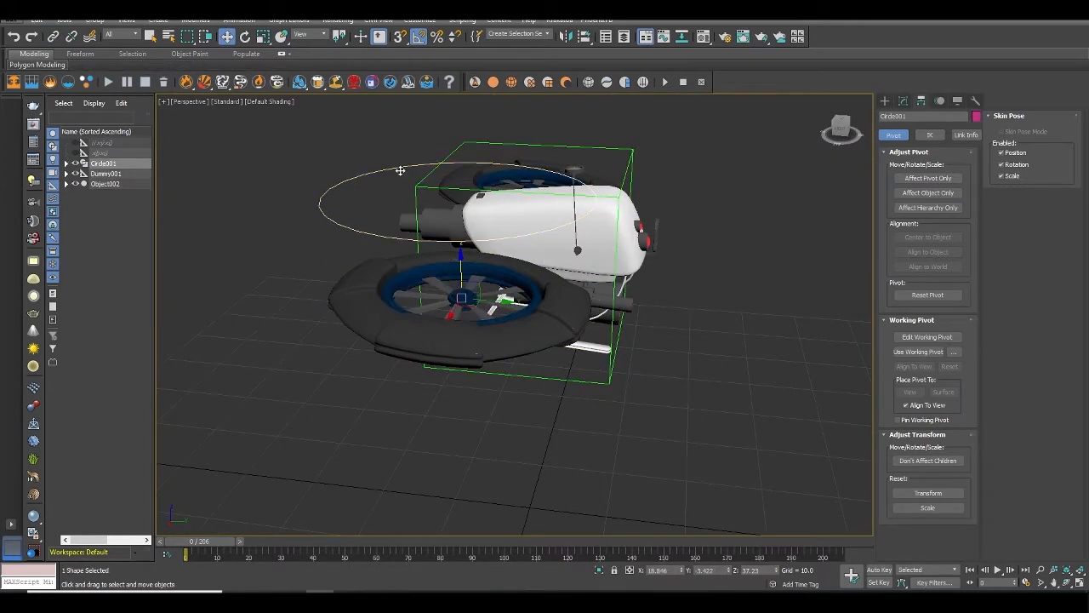
pyautogui.press('e')
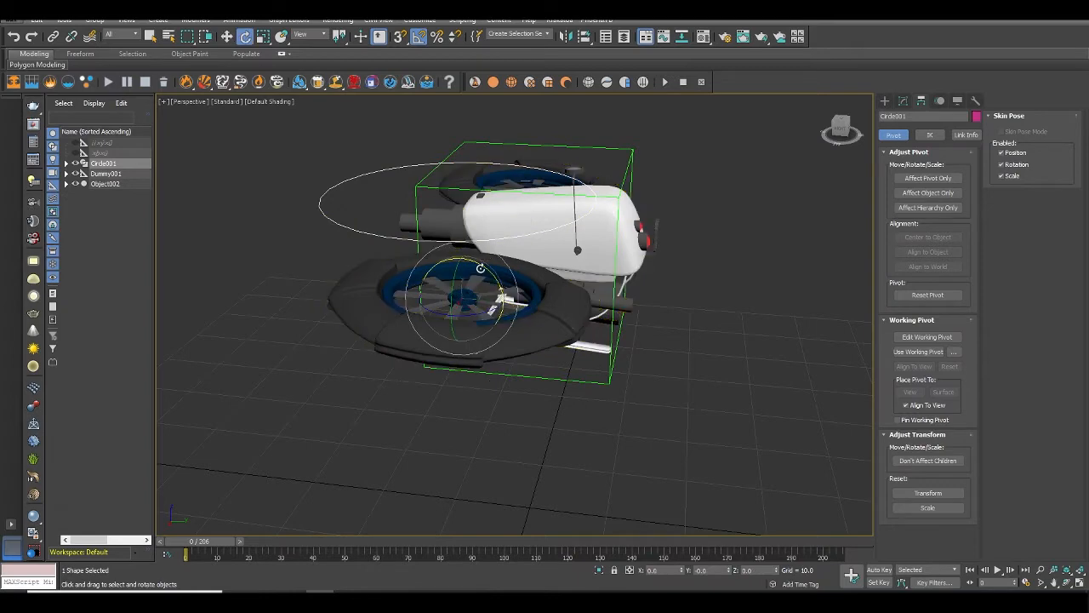
pyautogui.moveTo(484, 264)
pyautogui.mouseDown()
pyautogui.moveTo(460, 267)
pyautogui.moveTo(473, 263)
pyautogui.mouseUp()
pyautogui.hotkey('ctrl', 'z')
pyautogui.keyDown('alt'); pyautogui.moveTo(664, 281); pyautogui.dragTo(541, 414, button='middle'); pyautogui.keyUp('alt')
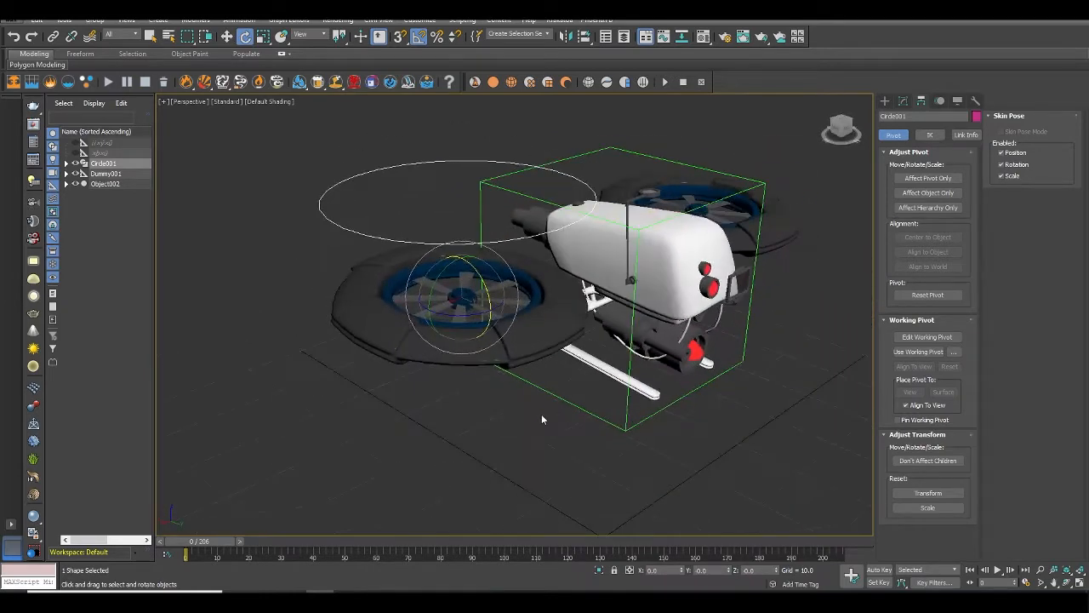
pyautogui.click(541, 414)
# Copy the first circle across the drone and align the copy to the opposite fan.
pyautogui.click(440, 162)
pyautogui.press('w')
pyautogui.keyDown('alt'); pyautogui.moveTo(440, 161); pyautogui.dragTo(377, 310, button='middle'); pyautogui.keyUp('alt')
pyautogui.keyDown('shift'); pyautogui.moveTo(340, 288); pyautogui.dragTo(595, 288); pyautogui.keyUp('shift')
pyautogui.click(547, 350)
pyautogui.hotkey('alt', 'a')
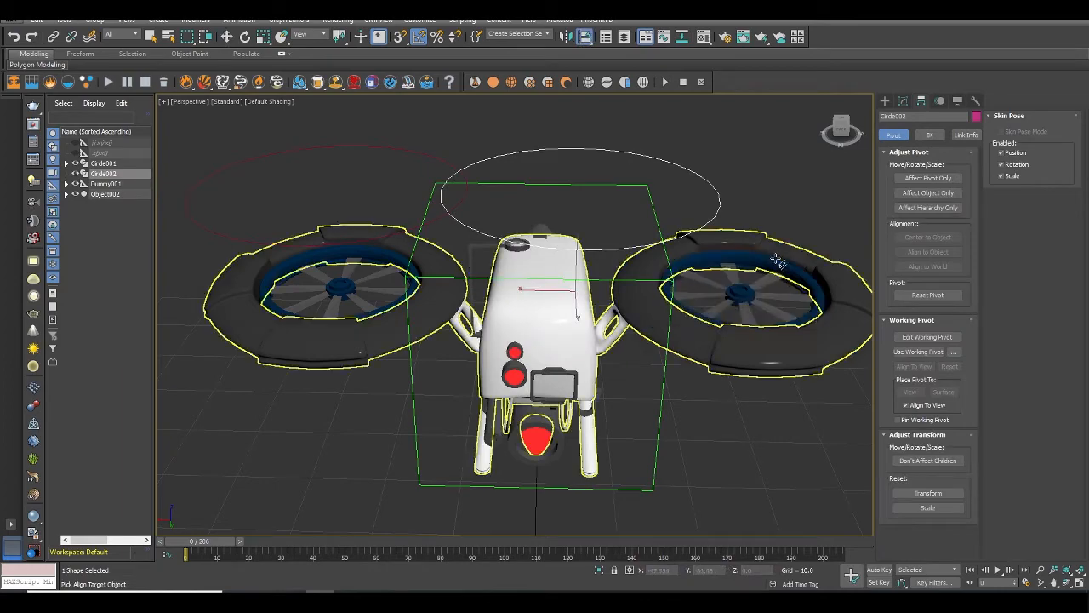
pyautogui.click(778, 263)
pyautogui.keyDown('alt'); pyautogui.moveTo(778, 323); pyautogui.dragTo(651, 315, button='middle'); pyautogui.keyUp('alt')
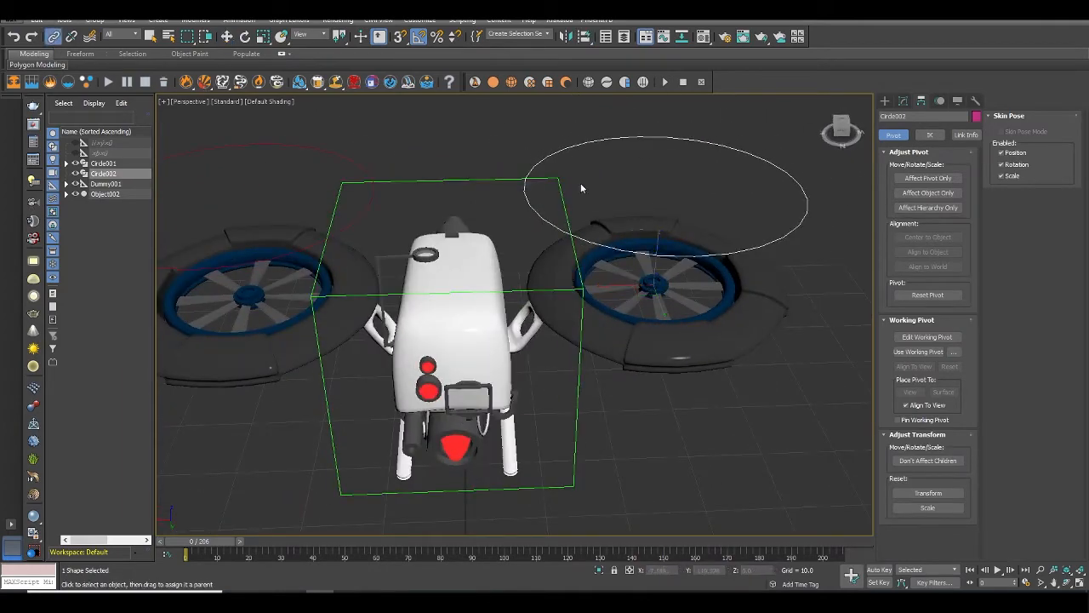
# Link the second fan's ring, Object002, to its own circle, Circle002, and select both circles.
pyautogui.moveTo(674, 244); pyautogui.dragTo(716, 214)
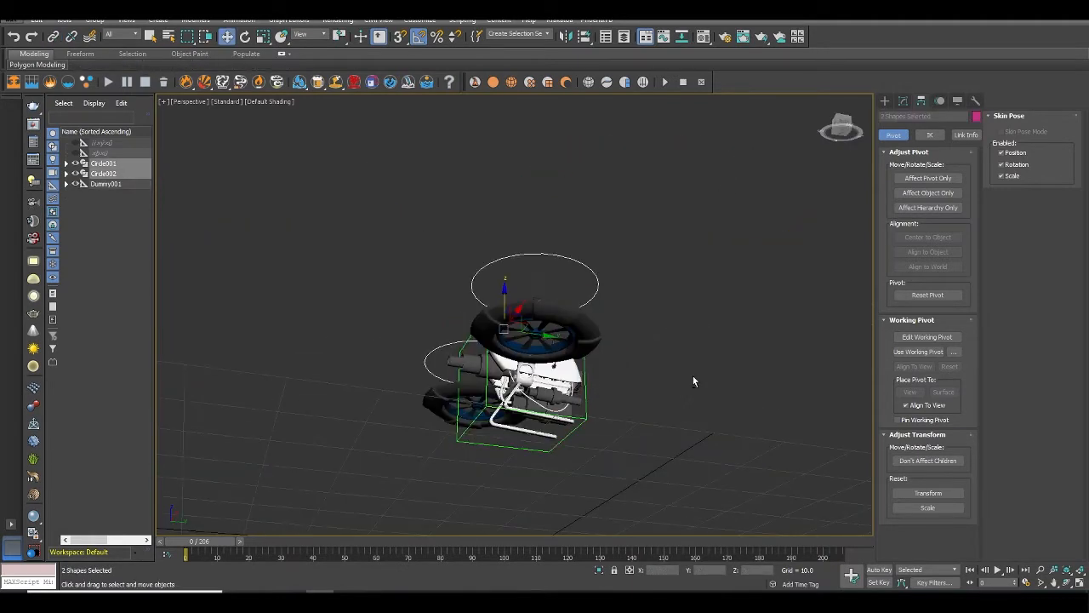
pyautogui.keyDown('alt'); pyautogui.moveTo(693, 375); pyautogui.dragTo(609, 414, button='middle'); pyautogui.keyUp('alt')
pyautogui.scroll(5, 608, 413)
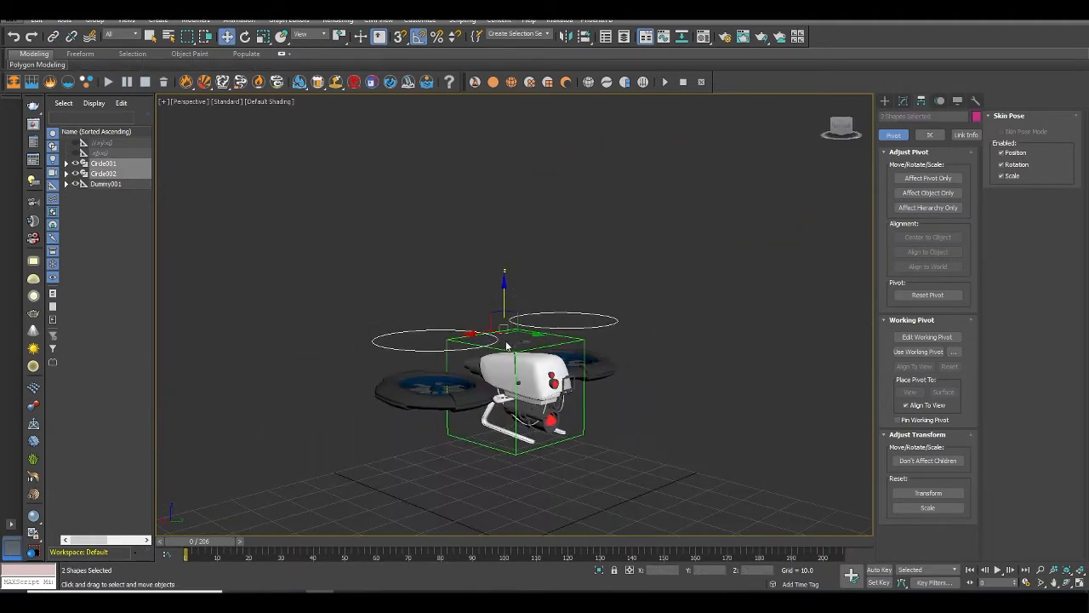
pyautogui.scroll(-3, 540, 399)
pyautogui.keyDown('alt'); pyautogui.moveTo(539, 399); pyautogui.dragTo(635, 398, button='middle'); pyautogui.keyUp('alt')
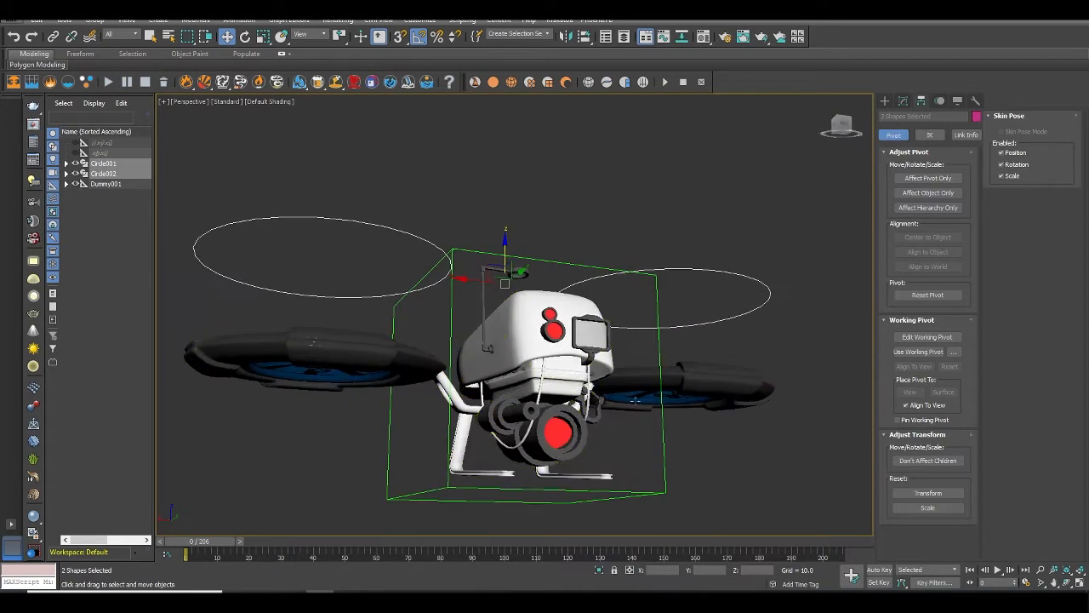
# Try moving the Dummy helper and the drone's body upward, and undo the move.
pyautogui.click(578, 397)
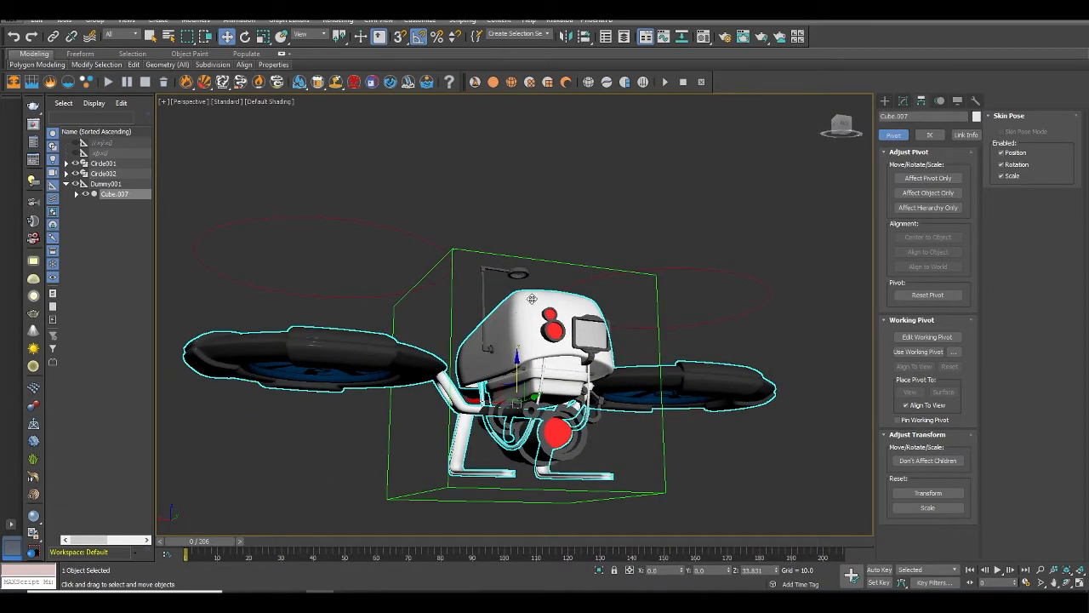
pyautogui.keyDown('alt'); pyautogui.moveTo(551, 343); pyautogui.dragTo(527, 343, button='middle'); pyautogui.keyUp('alt')
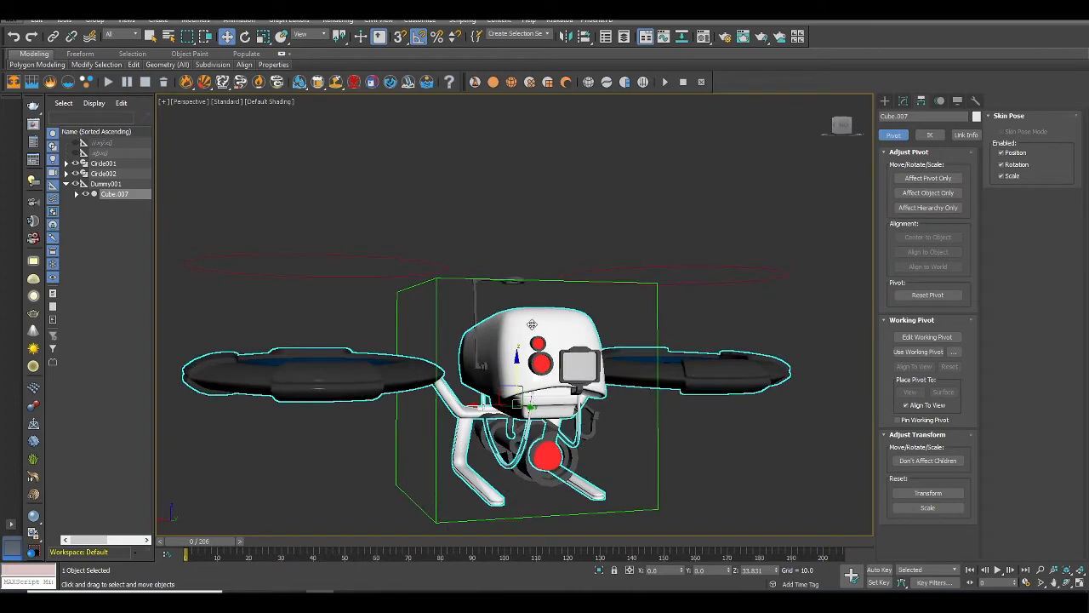
pyautogui.click(555, 283)
pyautogui.moveTo(514, 364); pyautogui.dragTo(517, 299)
pyautogui.hotkey('ctrl', 'z')
# Link both fan control circles, Circle001 and Circle002, to Dummy001 and clear the selection.
pyautogui.keyDown('alt'); pyautogui.moveTo(578, 364); pyautogui.dragTo(519, 387, button='middle'); pyautogui.keyUp('alt')
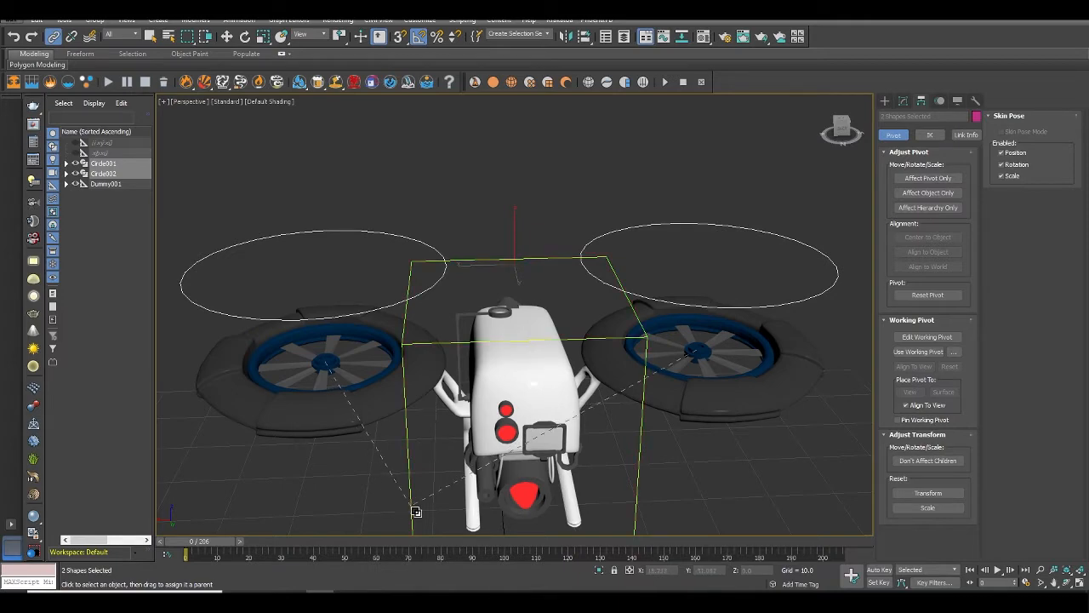
pyautogui.moveTo(451, 504); pyautogui.dragTo(597, 459)
pyautogui.press('w')
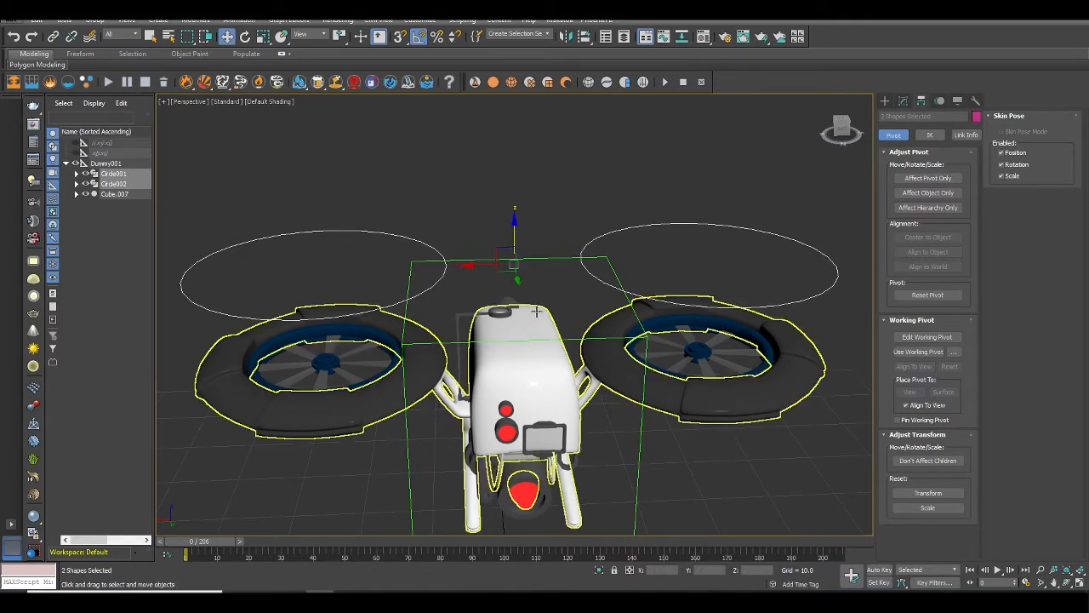
pyautogui.keyDown('alt'); pyautogui.moveTo(547, 274); pyautogui.dragTo(589, 306, button='middle'); pyautogui.keyUp('alt')
pyautogui.click(768, 396)
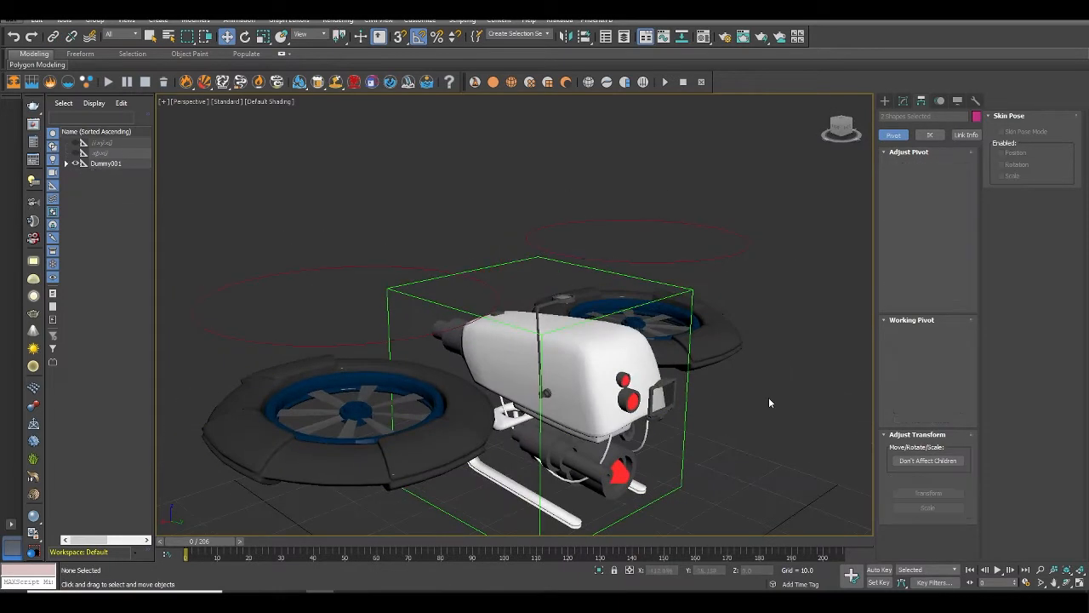
# Move the whole drone vertically by its Dummy helper, to a height of about Z 35.
pyautogui.click(667, 492)
pyautogui.scroll(-5, 634, 387)
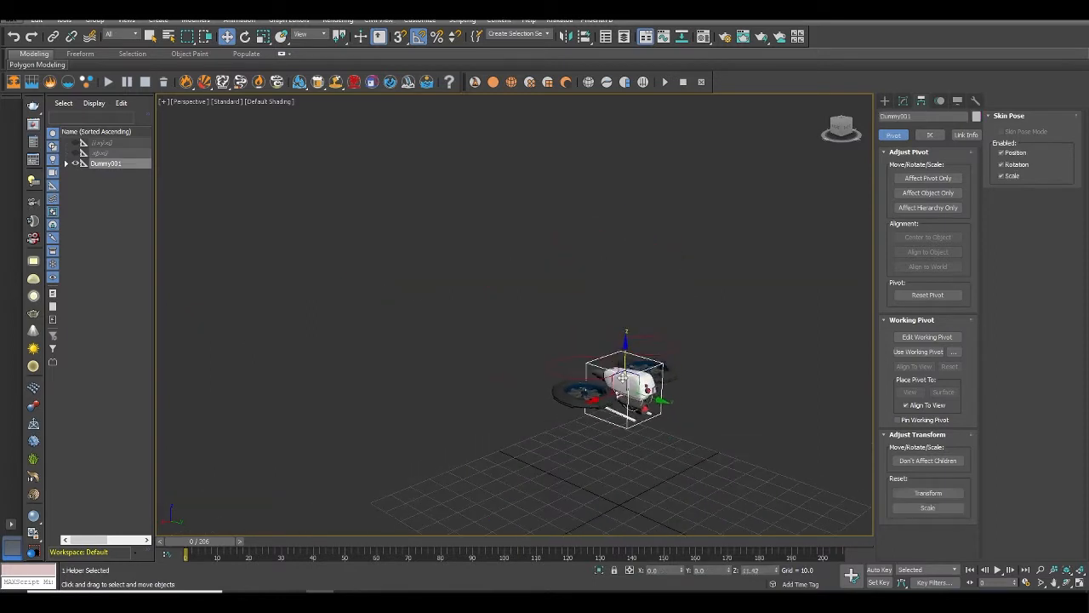
pyautogui.moveTo(623, 377)
pyautogui.mouseDown()
pyautogui.moveTo(630, 403)
pyautogui.moveTo(621, 328)
pyautogui.moveTo(624, 399)
pyautogui.mouseUp()
pyautogui.scroll(3, 644, 361)
pyautogui.moveTo(667, 442); pyautogui.dragTo(587, 314, button='middle')
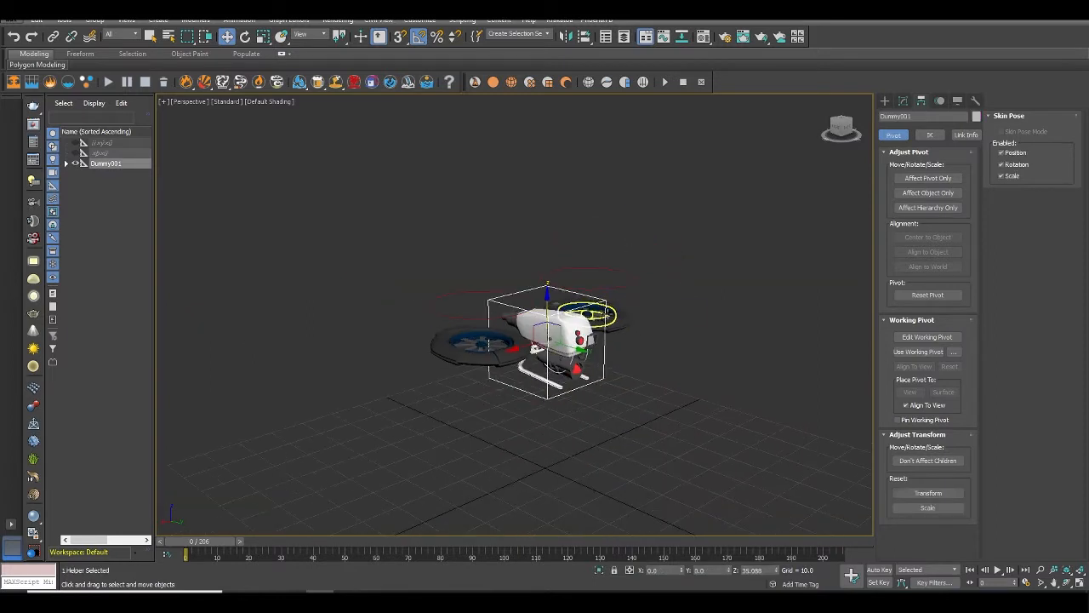
# Try rotating the far fan's control circle, Circle002, and cancel the rotation.
pyautogui.click(623, 288)
pyautogui.scroll(4, 587, 294)
pyautogui.press('e')
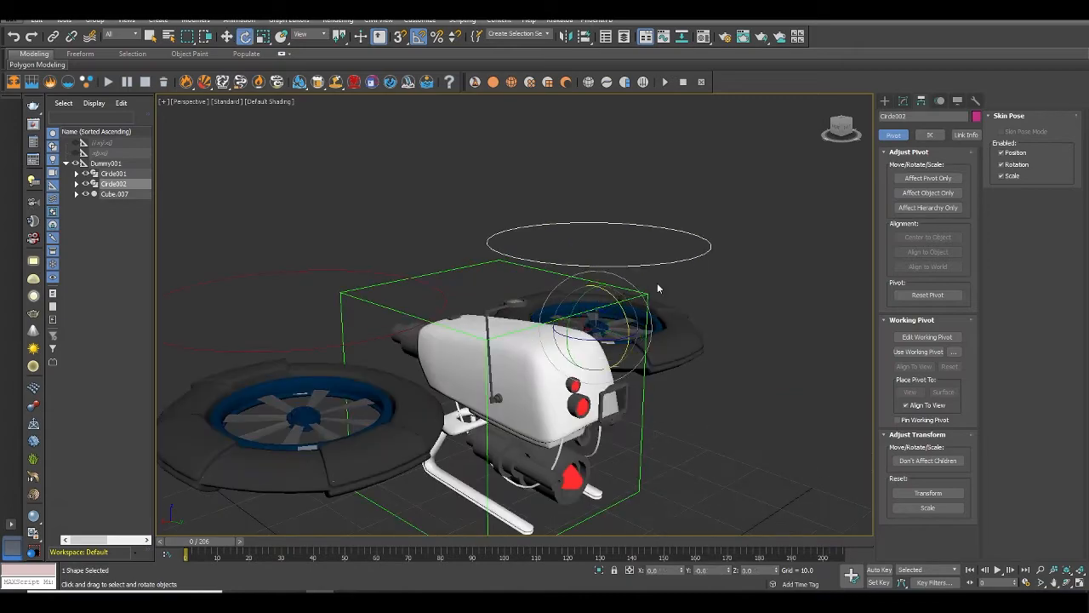
pyautogui.moveTo(618, 303); pyautogui.dragTo(587, 277)
pyautogui.rightClick(692, 362)
pyautogui.keyDown('alt'); pyautogui.moveTo(693, 362); pyautogui.dragTo(553, 365, button='middle'); pyautogui.keyUp('alt')
# Try rotating the near fan's control circle, Circle001, and cancel the rotation.
pyautogui.click(322, 266)
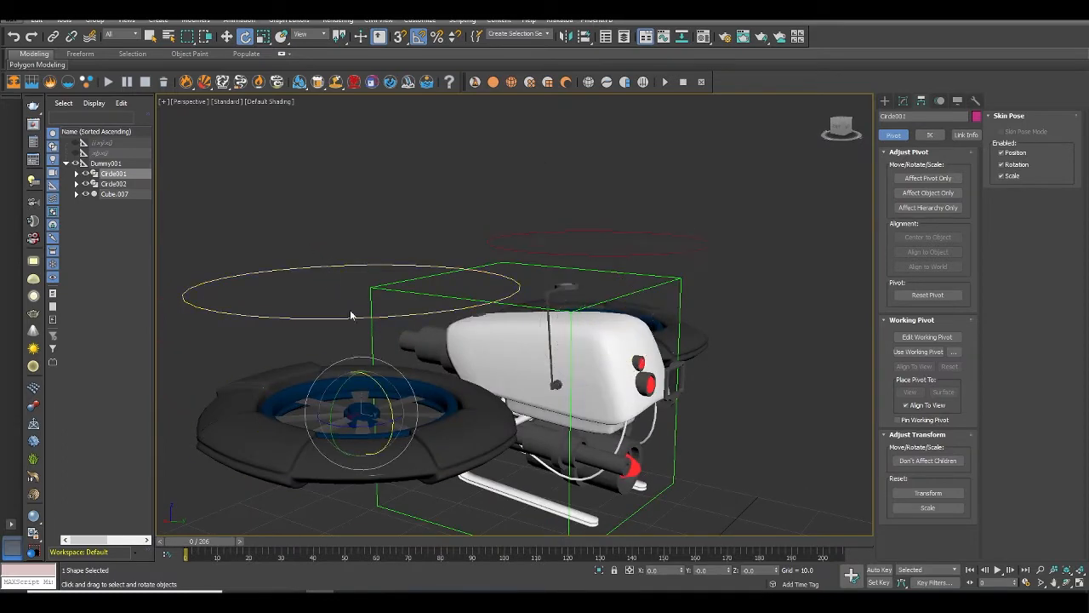
pyautogui.moveTo(373, 381); pyautogui.dragTo(389, 396)
pyautogui.rightClick(389, 396)
pyautogui.scroll(-5, 696, 410)
pyautogui.keyDown('alt'); pyautogui.moveTo(695, 410); pyautogui.dragTo(468, 289, button='middle'); pyautogui.keyUp('alt')
pyautogui.scroll(3, 673, 419)
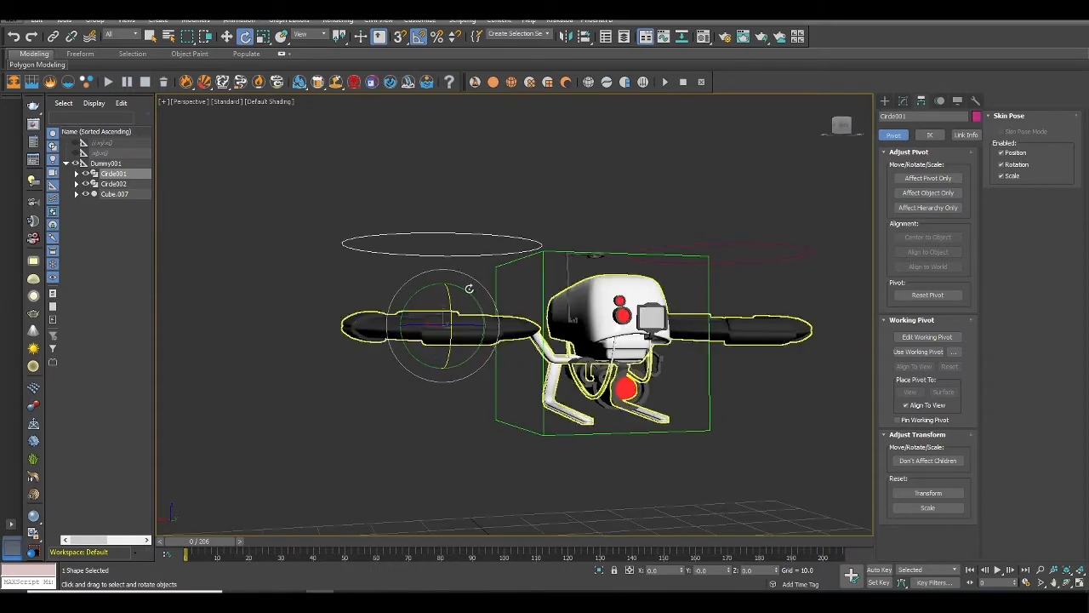
# Save a copy of the scene as "riged Drone" in the drone\cg\3ds folder on drive D.
pyautogui.click(15, 23)
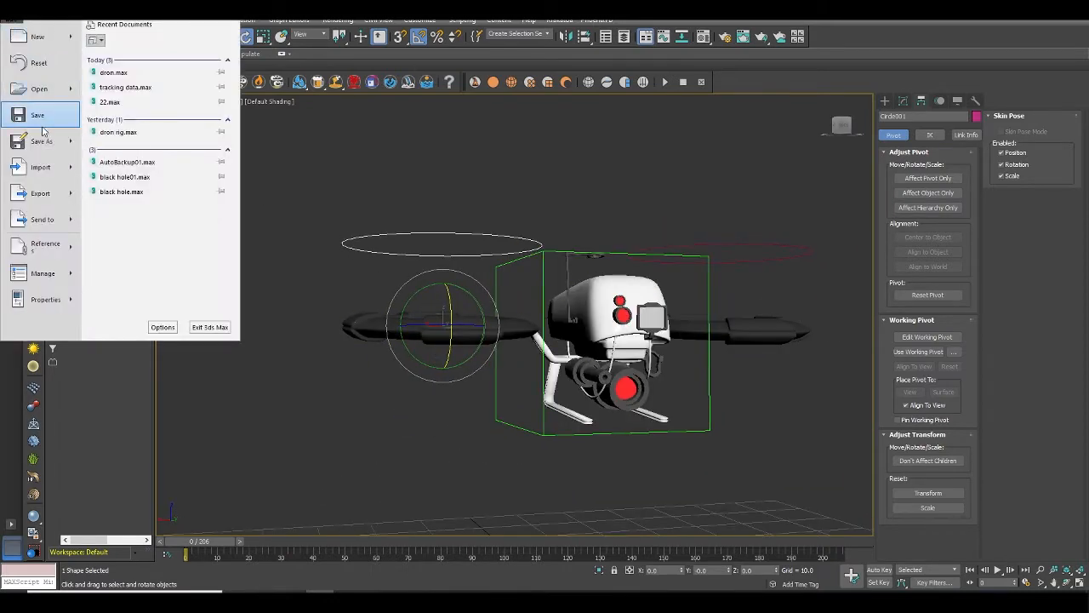
pyautogui.click(39, 140)
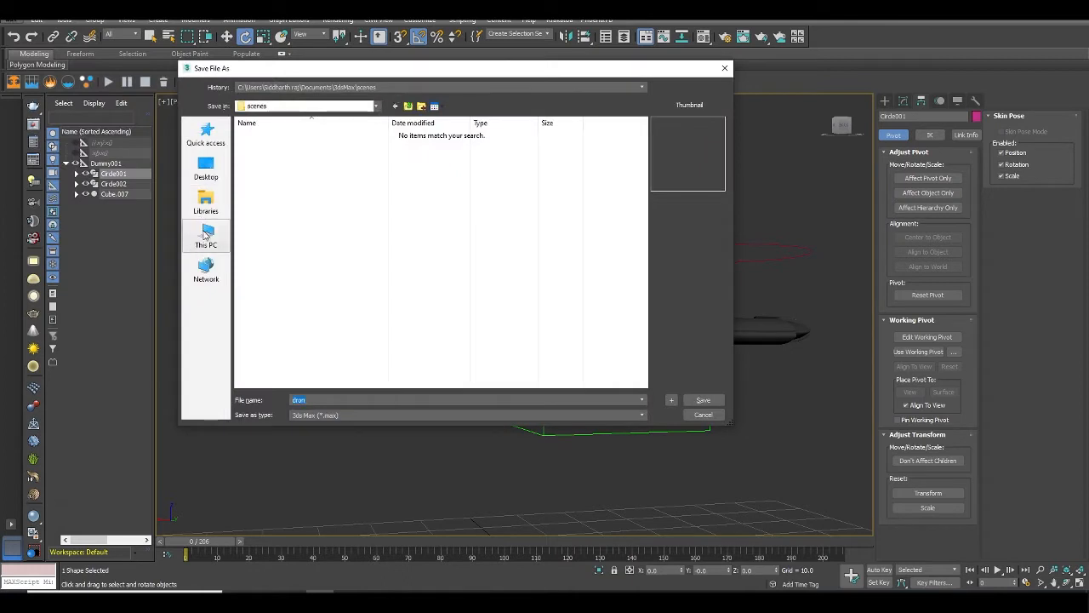
pyautogui.click(205, 235)
pyautogui.doubleClick(400, 247)
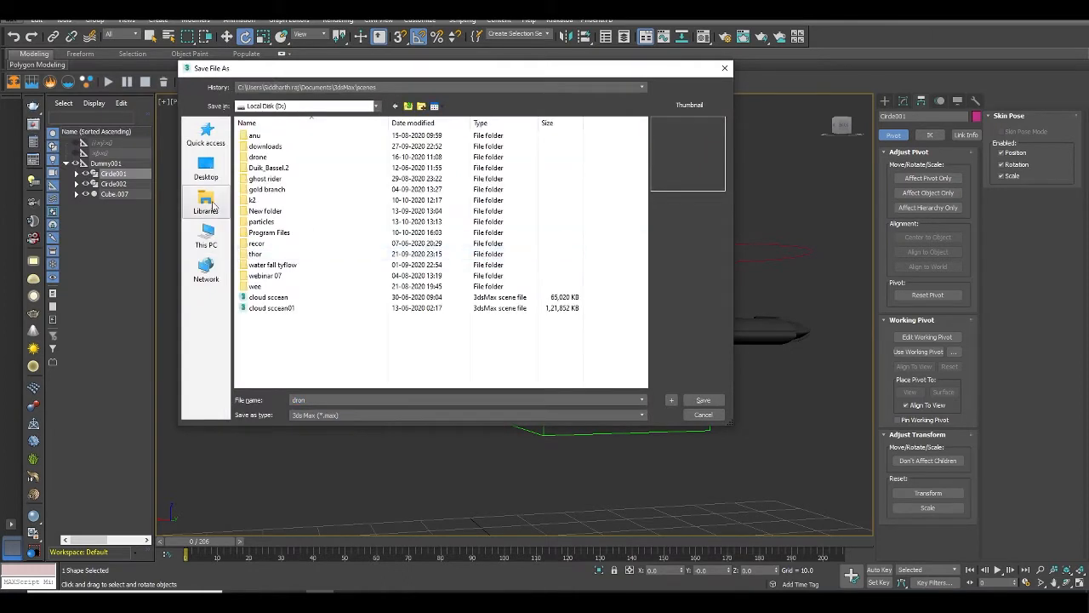
pyautogui.doubleClick(258, 158)
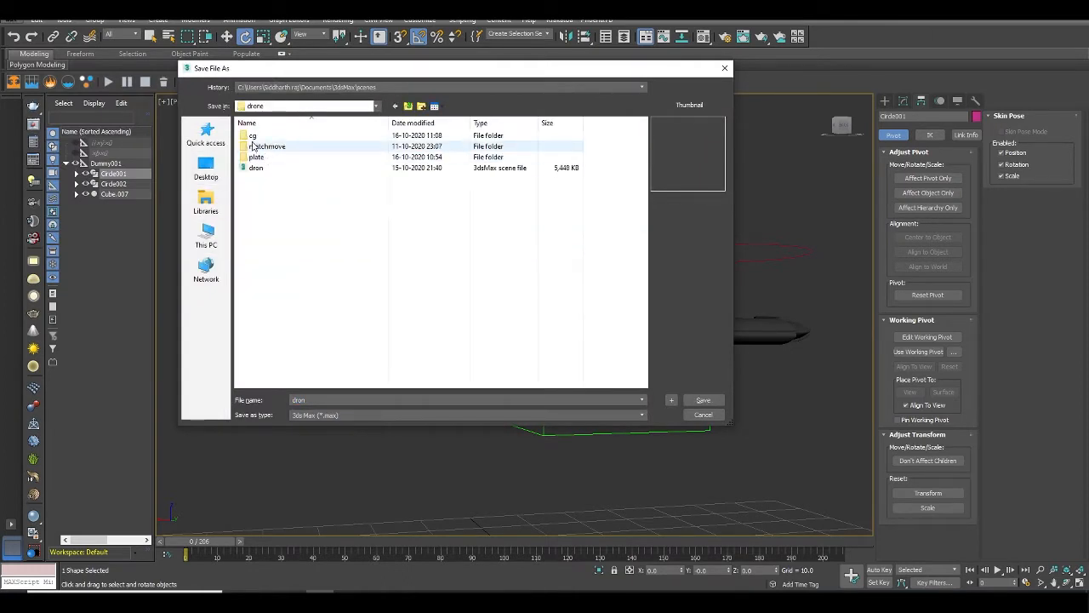
pyautogui.doubleClick(251, 136)
pyautogui.doubleClick(253, 135)
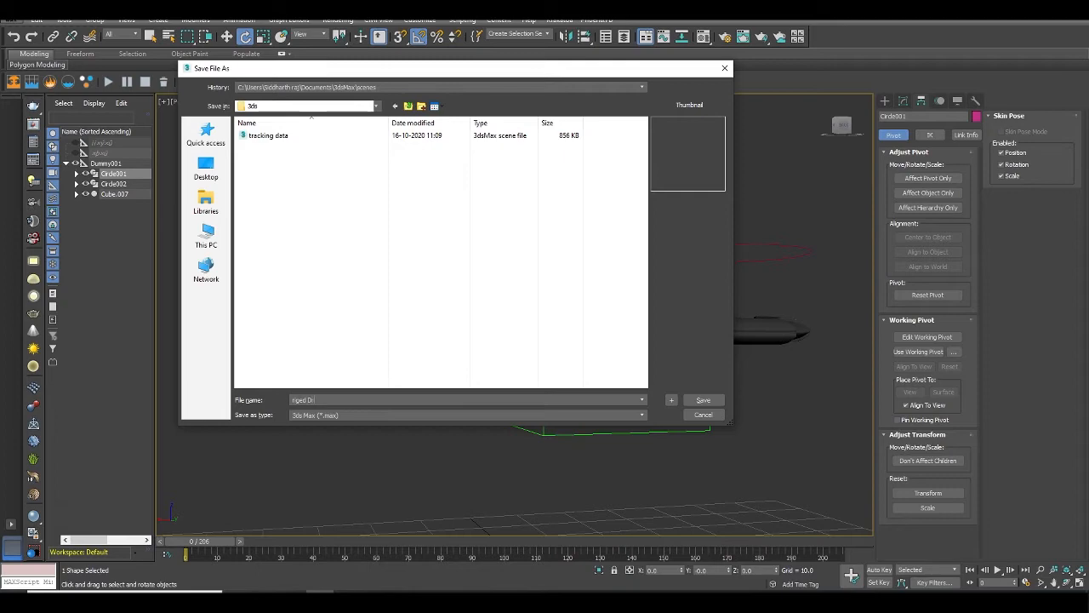
pyautogui.click(713, 405)
pyautogui.keyDown('alt'); pyautogui.moveTo(766, 415); pyautogui.dragTo(647, 323, button='middle'); pyautogui.keyUp('alt')
pyautogui.click(486, 298)
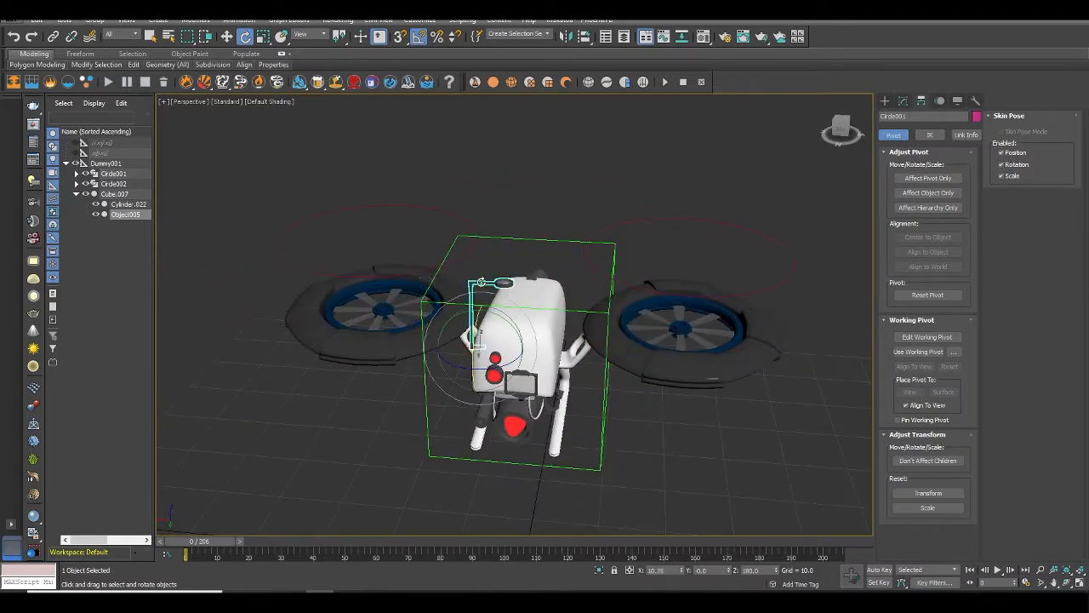
pyautogui.keyDown('alt'); pyautogui.moveTo(486, 298); pyautogui.dragTo(530, 367, button='middle'); pyautogui.keyUp('alt')
pyautogui.moveTo(529, 368); pyautogui.dragTo(666, 406)
pyautogui.keyDown('alt'); pyautogui.moveTo(666, 407); pyautogui.dragTo(638, 406, button='middle'); pyautogui.keyUp('alt')
pyautogui.scroll(-5, 640, 406)
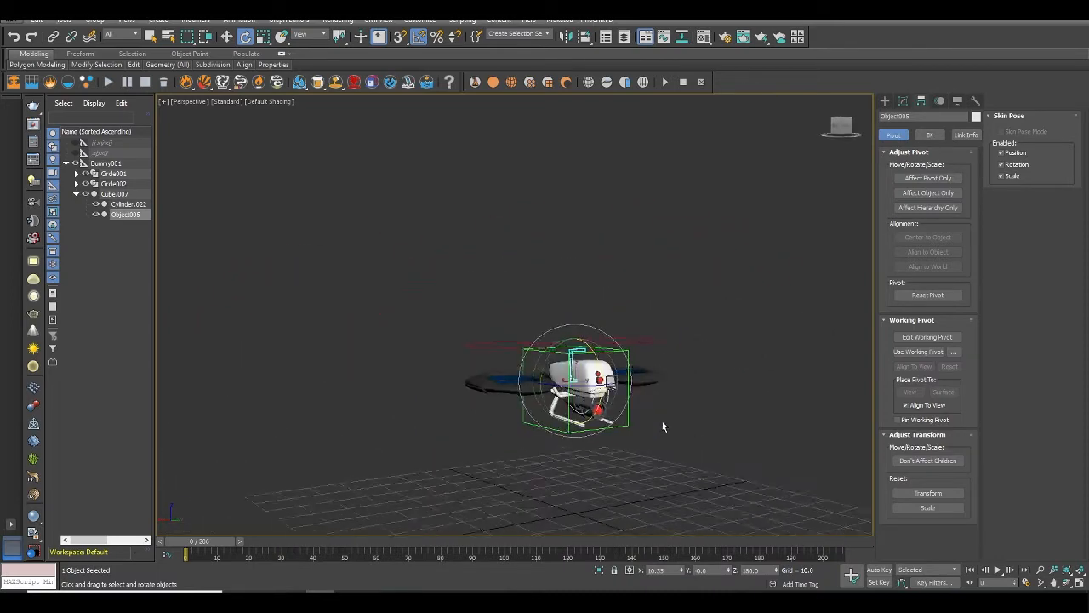
pyautogui.scroll(3, 623, 468)
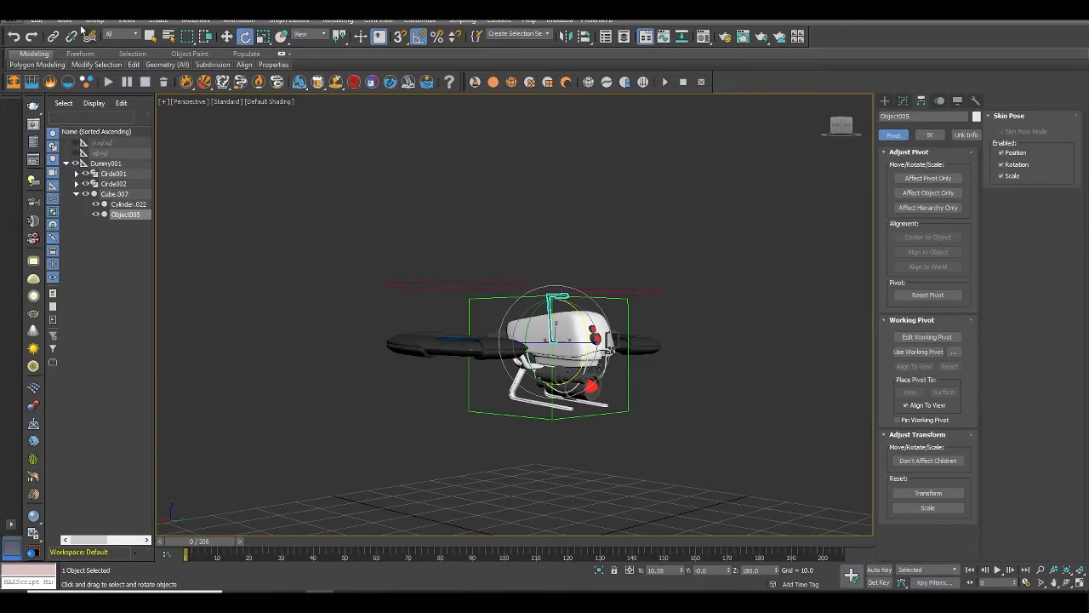
pyautogui.click(12, 20)
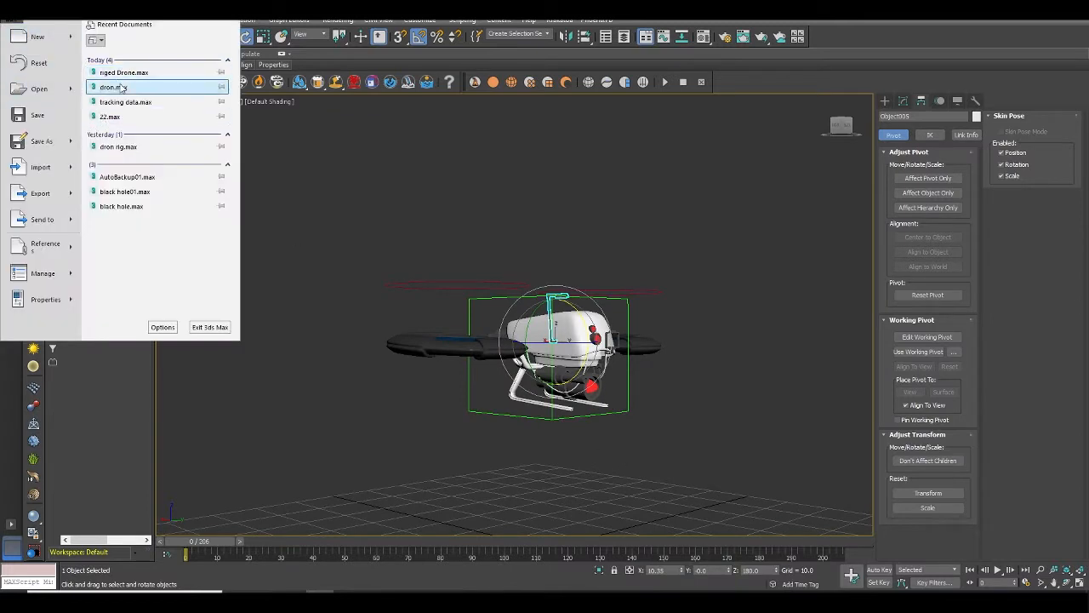
pyautogui.click(119, 89)
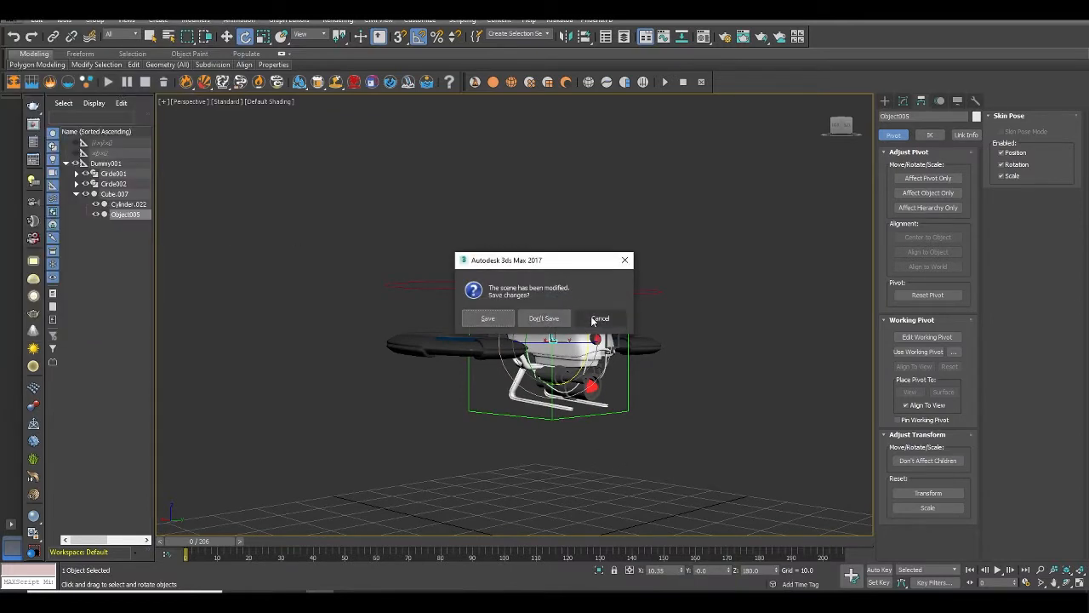
pyautogui.click(595, 319)
# Open the recent scene tracking data.max without saving the changes in the current scene.
pyautogui.click(23, 18)
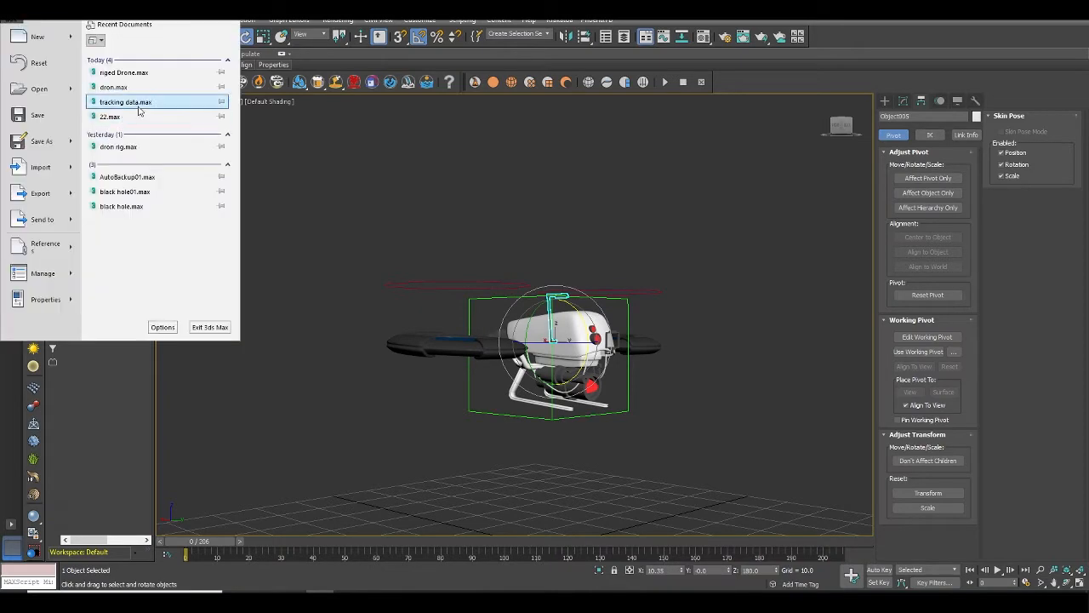
pyautogui.click(136, 102)
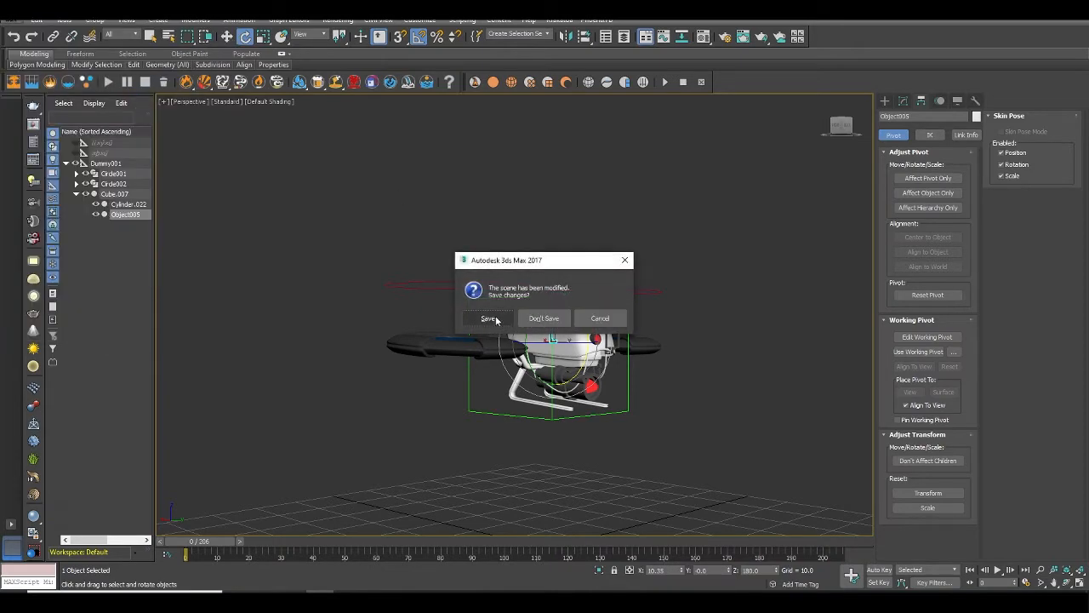
pyautogui.click(543, 318)
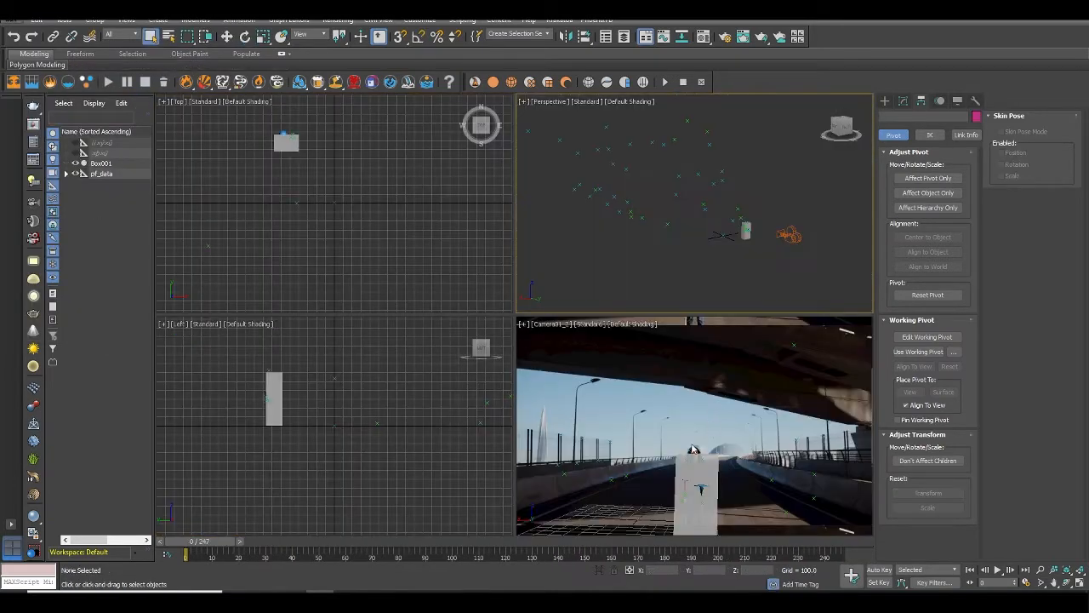
# Maximize the perspective view at frame 0 and select Box001, framing it with the tracking points and camera.
pyautogui.moveTo(208, 550); pyautogui.dragTo(183, 549)
pyautogui.hotkey('alt', 'w')
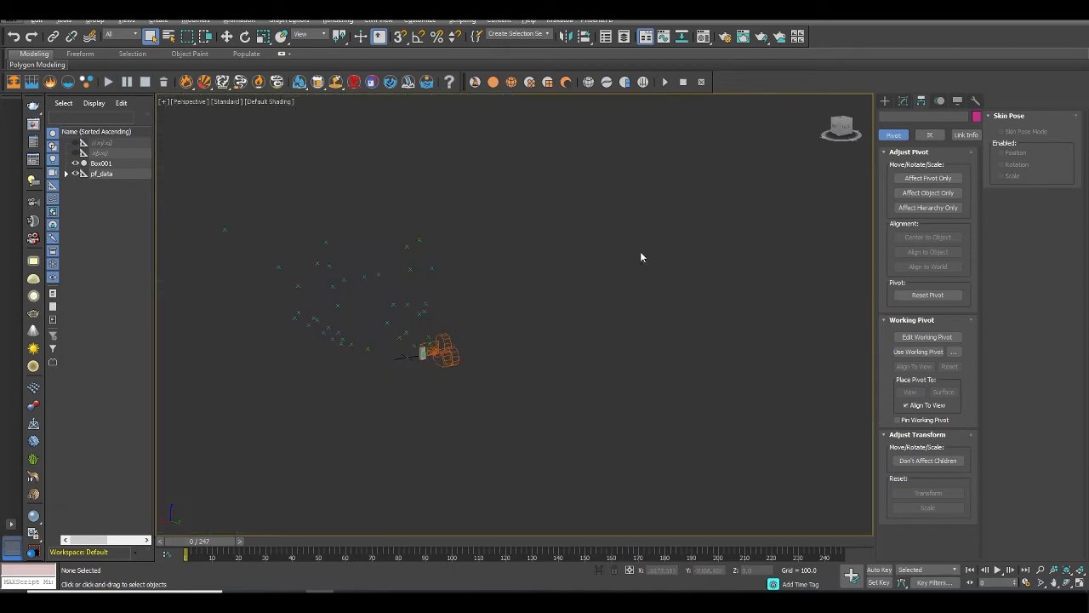
pyautogui.scroll(3, 420, 354)
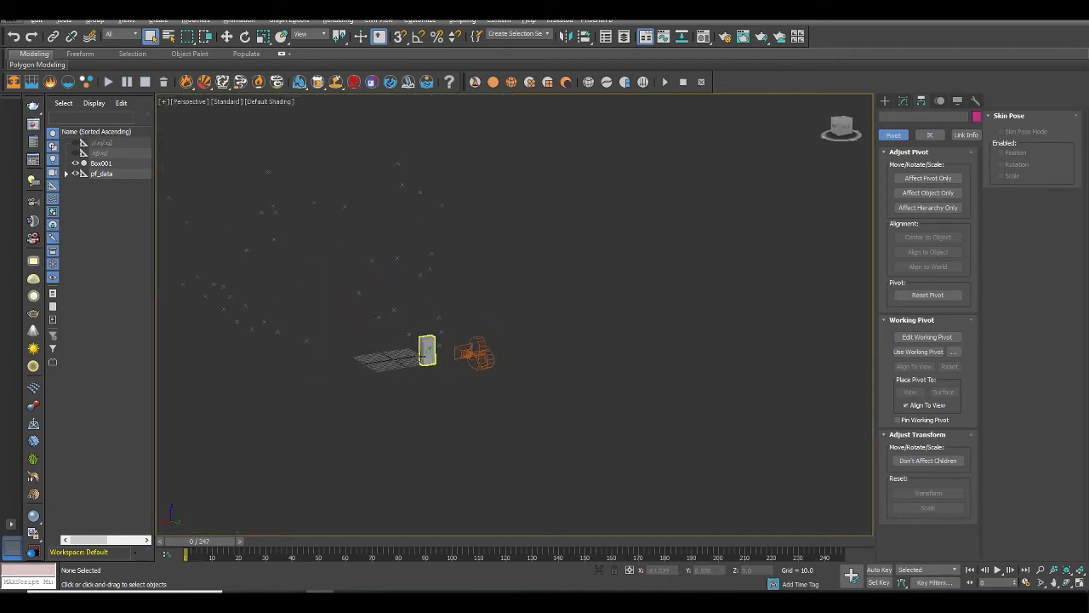
pyautogui.click(420, 354)
pyautogui.press('z')
pyautogui.scroll(-6, 438, 374)
pyautogui.scroll(-8, 526, 391)
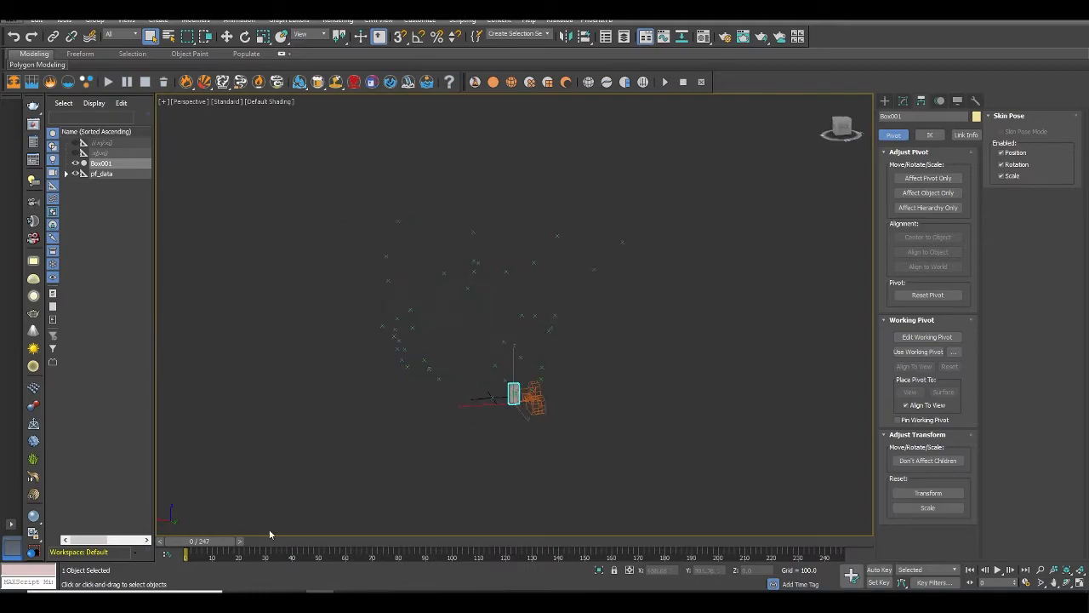
# Switch to File Explorer and open the 3ds folder inside drone\cg.
pyautogui.click(291, 590)
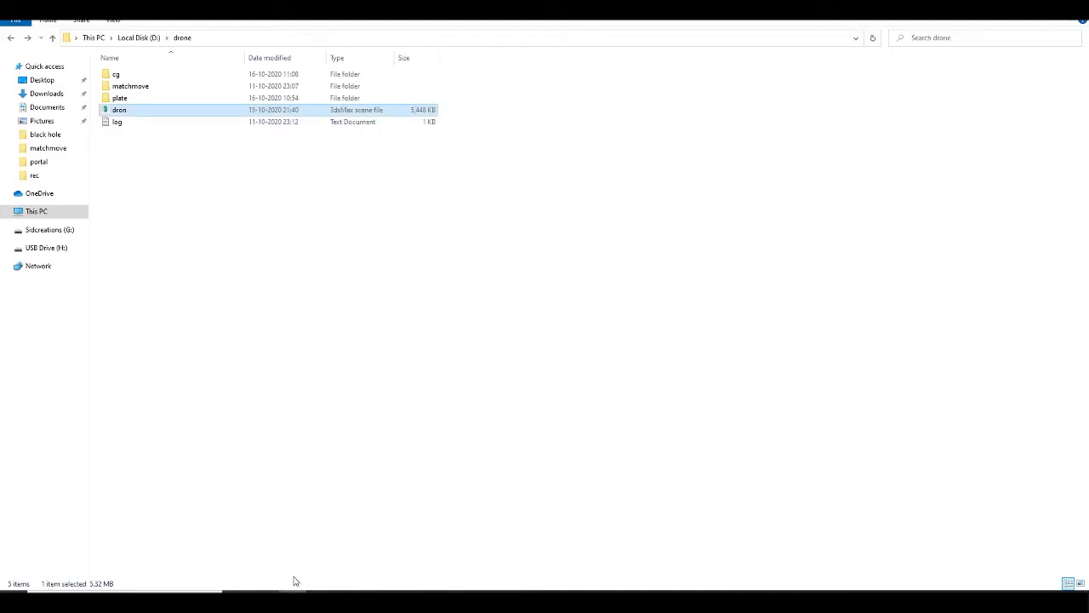
pyautogui.click(120, 97)
pyautogui.click(117, 75)
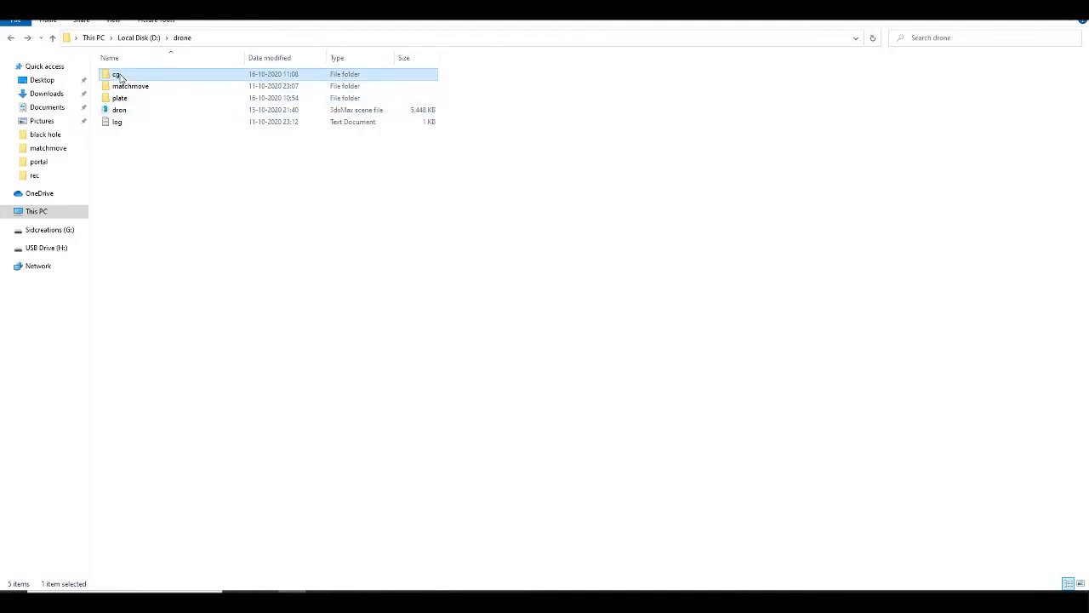
pyautogui.doubleClick(127, 78)
pyautogui.doubleClick(117, 76)
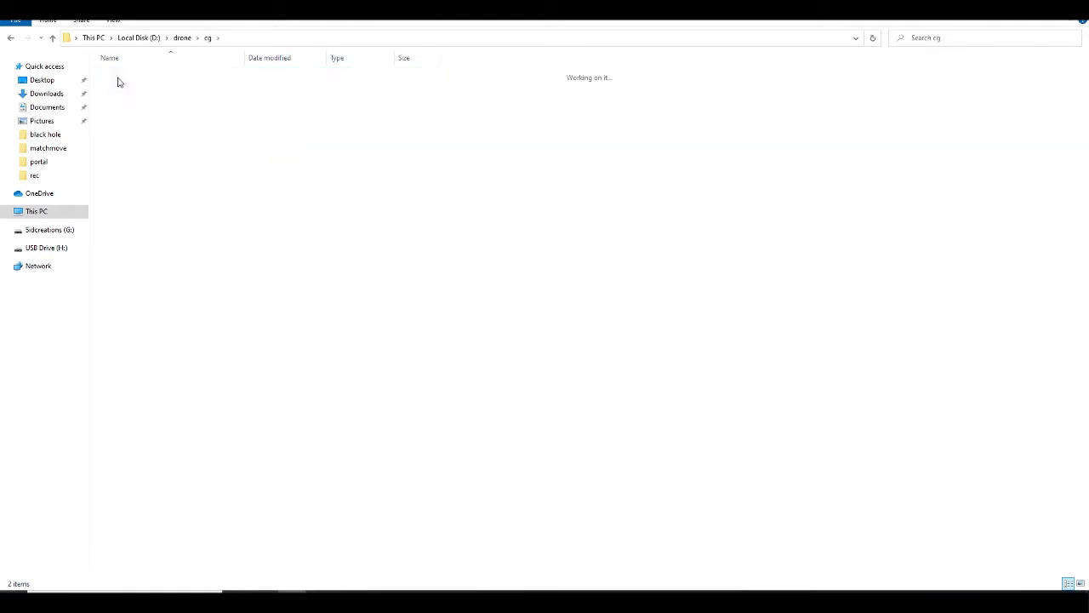
# Merge the riged Drone file into the tracking scene, place it over the grid near the box, and clear the selection.
pyautogui.click(117, 77)
pyautogui.moveTo(117, 77); pyautogui.dragTo(495, 420)
pyautogui.click(513, 440)
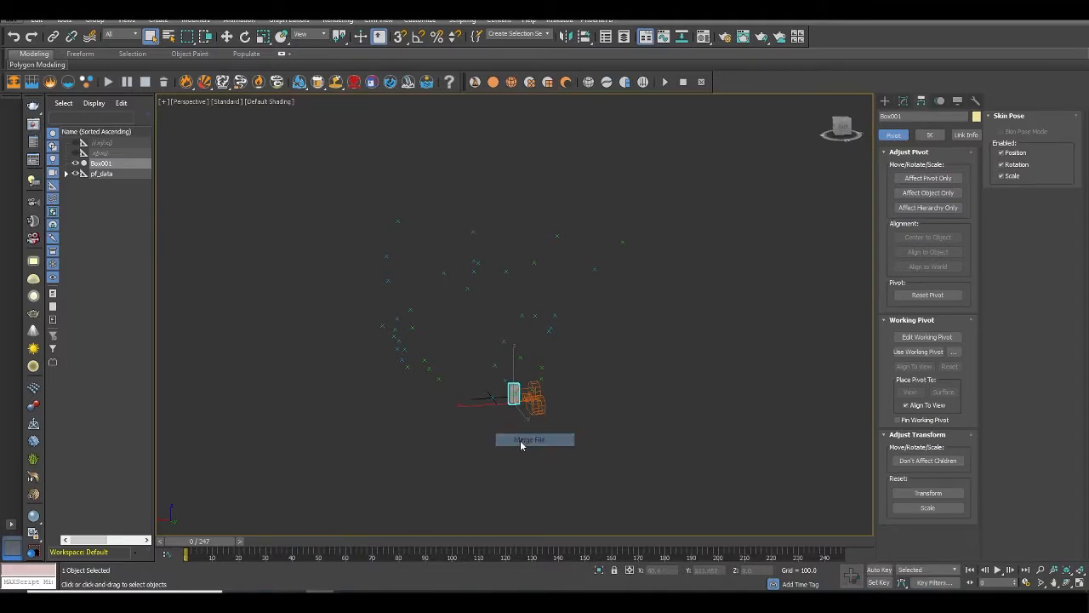
pyautogui.click(495, 397)
pyautogui.scroll(8, 495, 394)
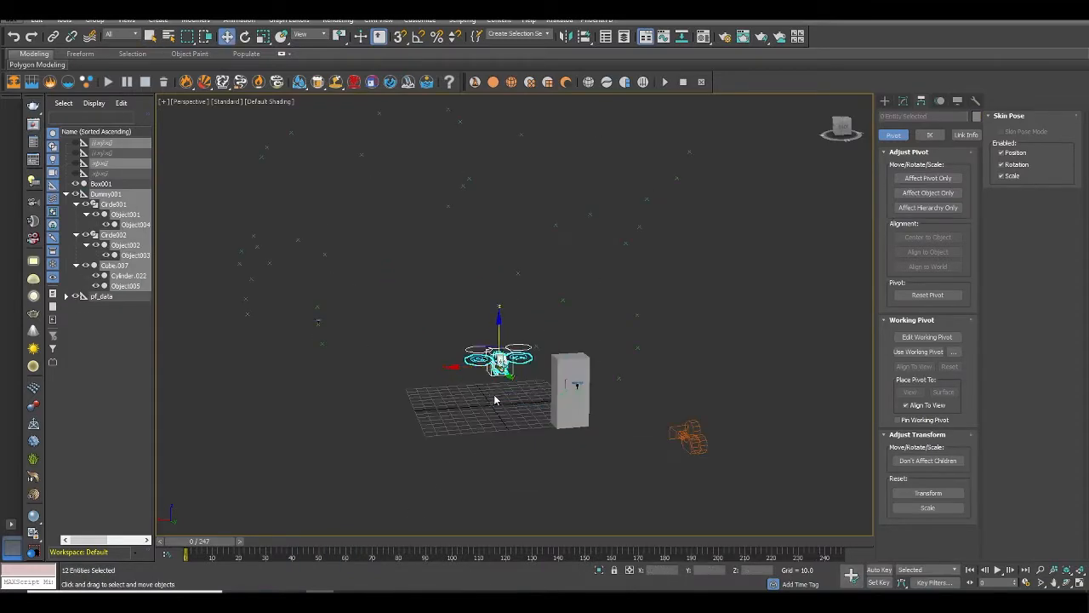
pyautogui.keyDown('alt'); pyautogui.moveTo(497, 395); pyautogui.dragTo(536, 402, button='middle'); pyautogui.keyUp('alt')
pyautogui.click(578, 318)
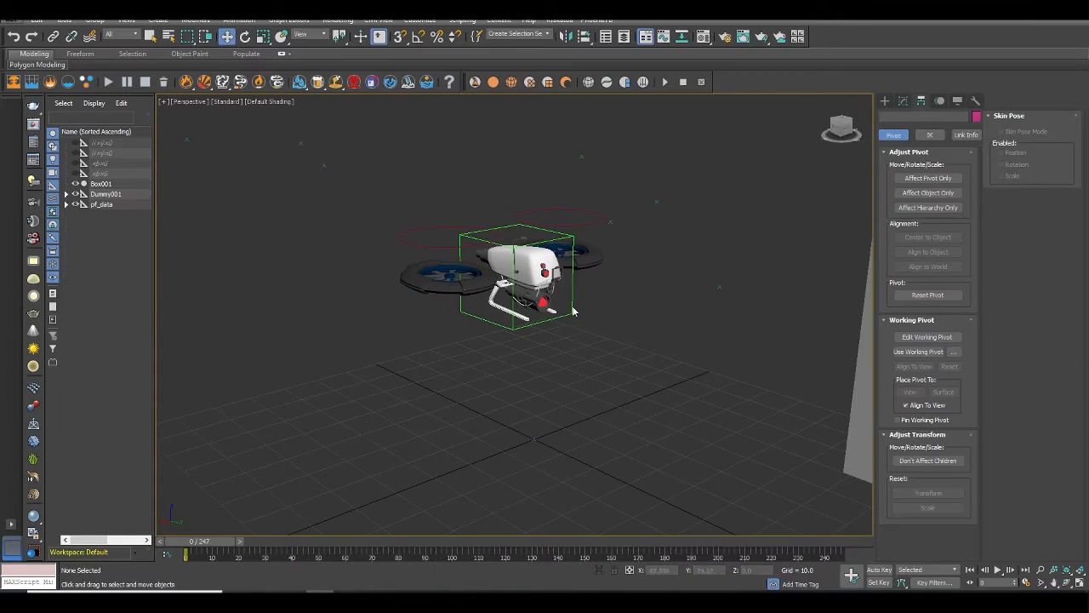
# In the camera view, raise the drone's Dummy001 to about Z 75 and scale it uniformly to about 113.5%.
pyautogui.press('c')
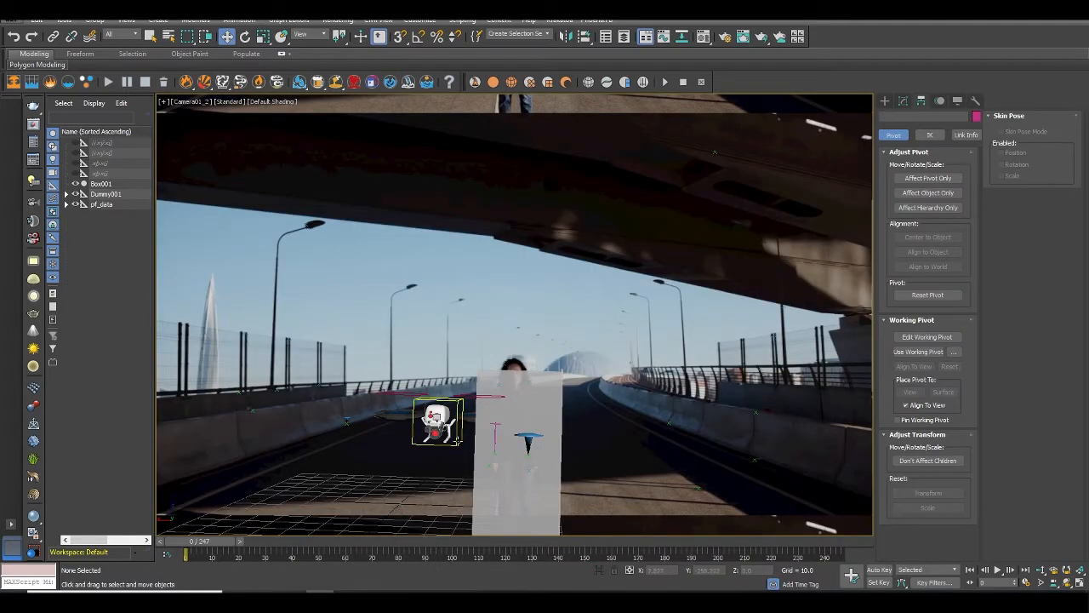
pyautogui.click(451, 414)
pyautogui.moveTo(440, 382); pyautogui.dragTo(456, 308)
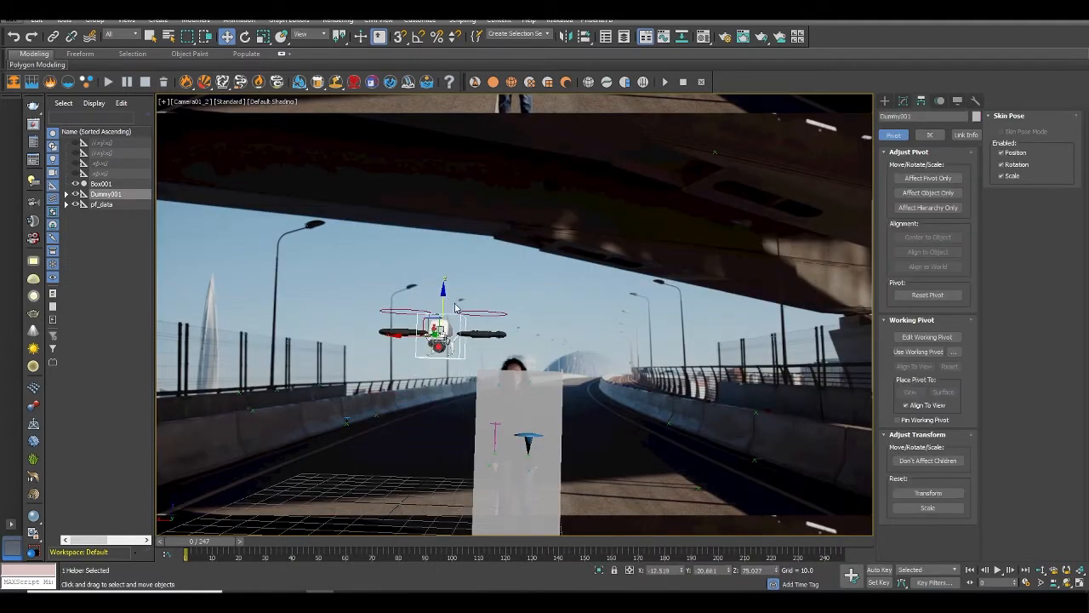
pyautogui.press('r')
pyautogui.moveTo(446, 344); pyautogui.dragTo(449, 338)
# In the perspective view, move Dummy001 horizontally toward the camera, to about X 10.5, Y 16.
pyautogui.press('p')
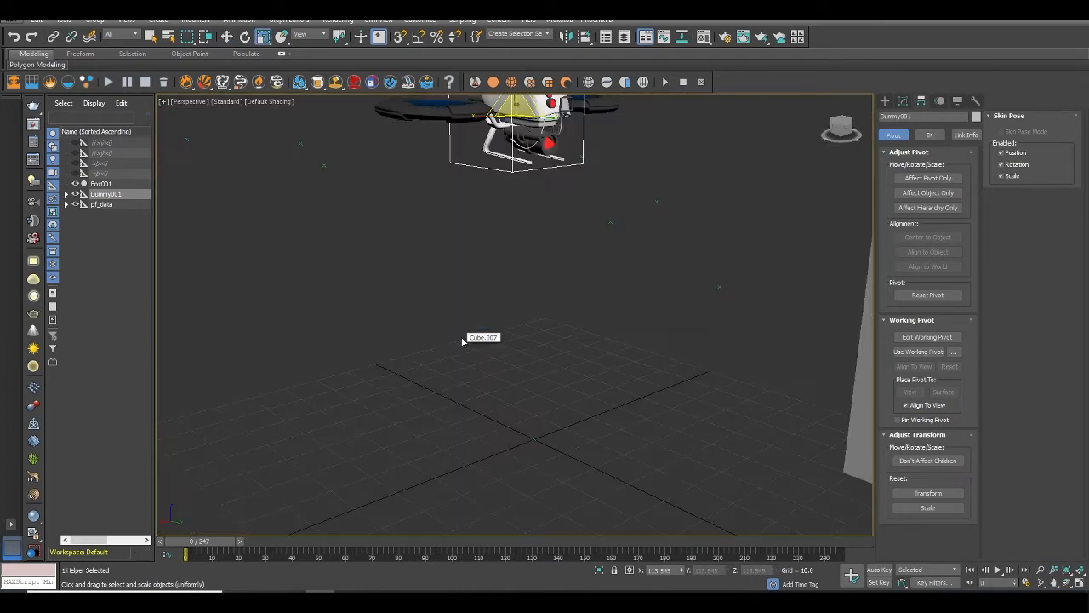
pyautogui.scroll(-6, 463, 339)
pyautogui.keyDown('alt'); pyautogui.moveTo(463, 339); pyautogui.dragTo(502, 411, button='middle'); pyautogui.keyUp('alt')
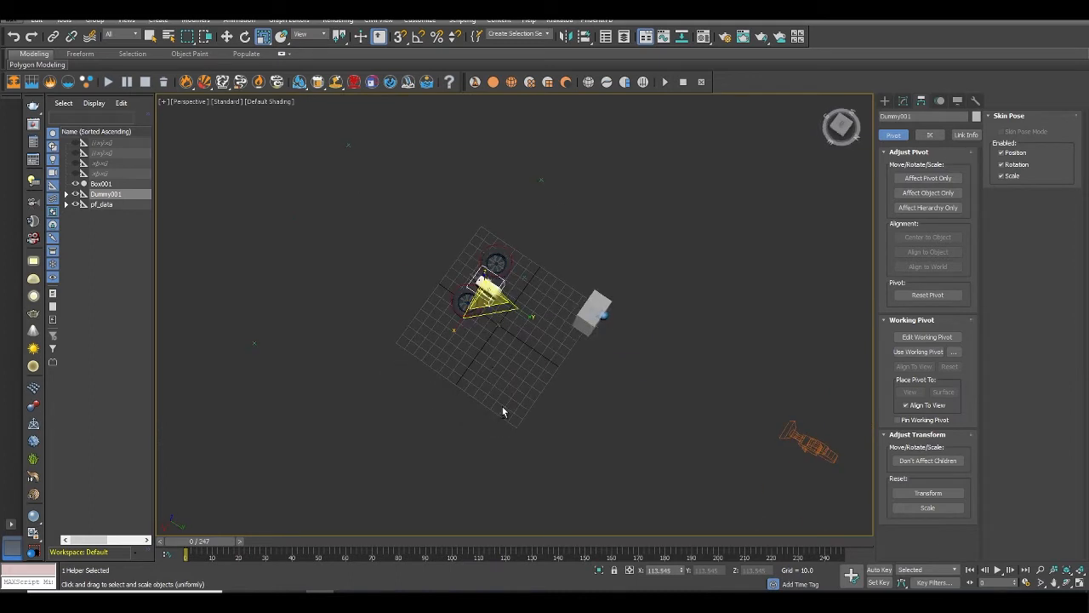
pyautogui.press('w')
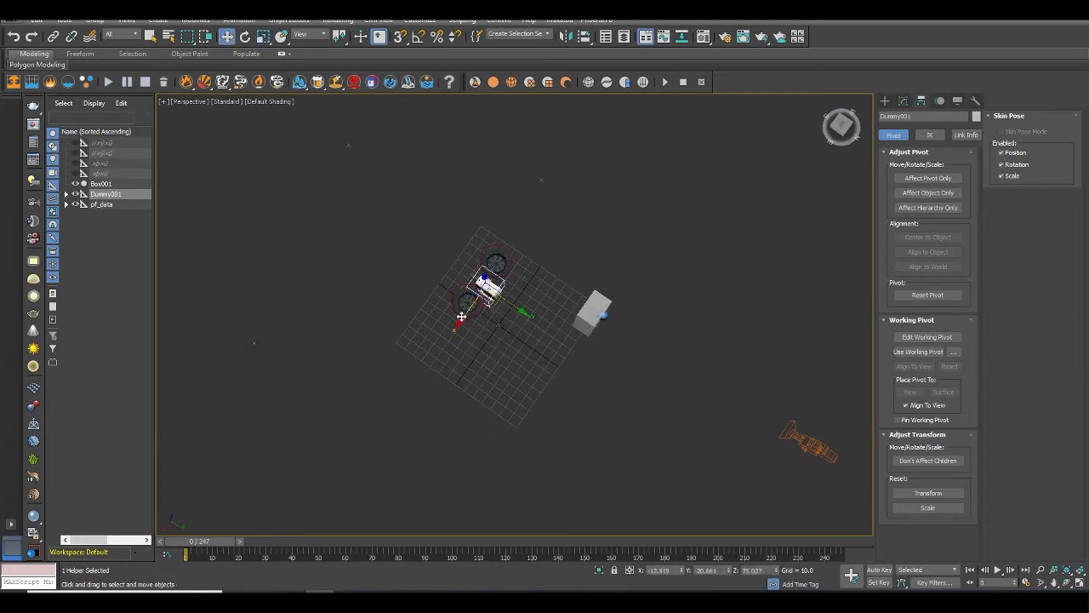
pyautogui.moveTo(460, 317); pyautogui.dragTo(525, 351)
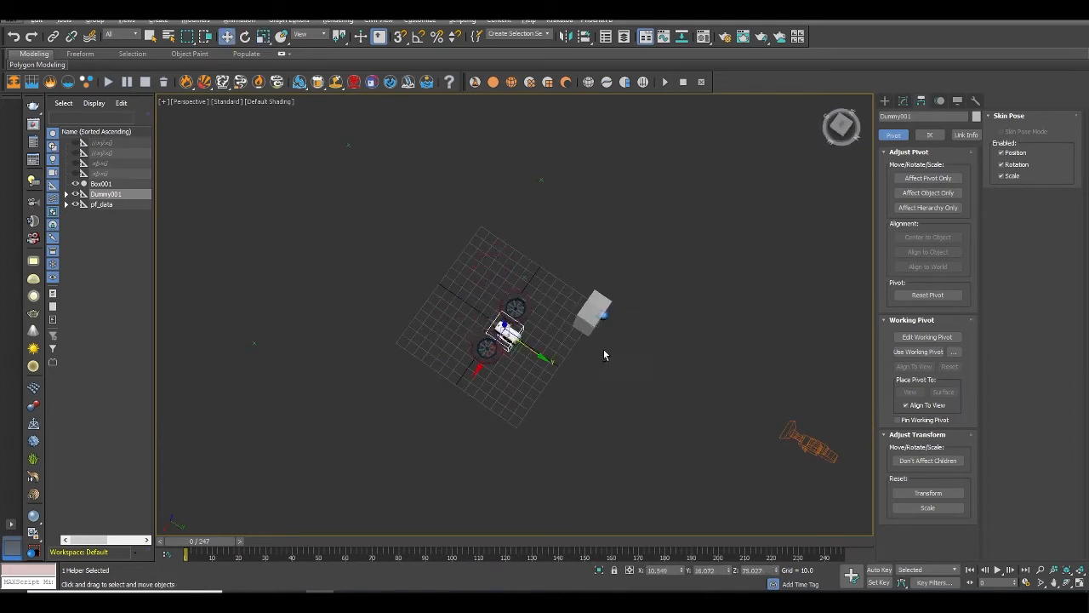
pyautogui.keyDown('alt'); pyautogui.moveTo(603, 350); pyautogui.dragTo(452, 340, button='middle'); pyautogui.keyUp('alt')
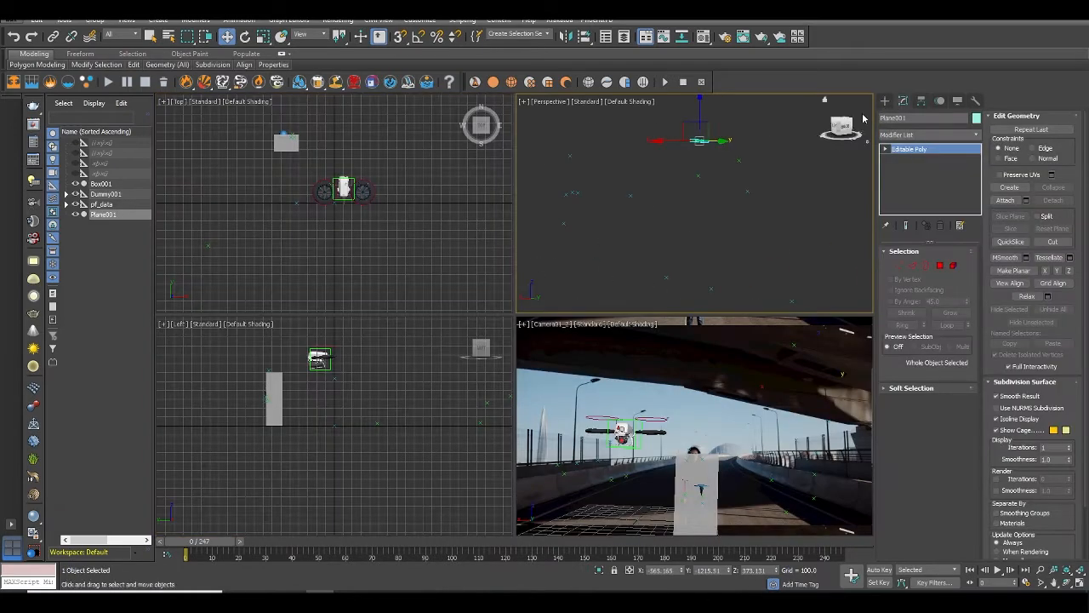
# Delete Plane001 from the scene.
pyautogui.press('Delete')
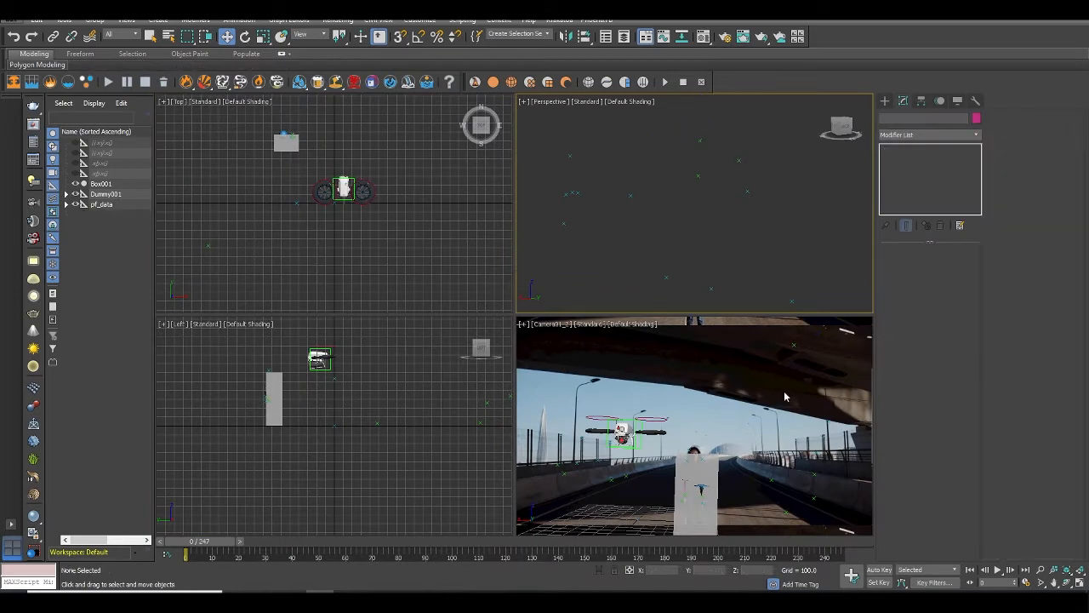
pyautogui.click(885, 102)
pyautogui.click(946, 218)
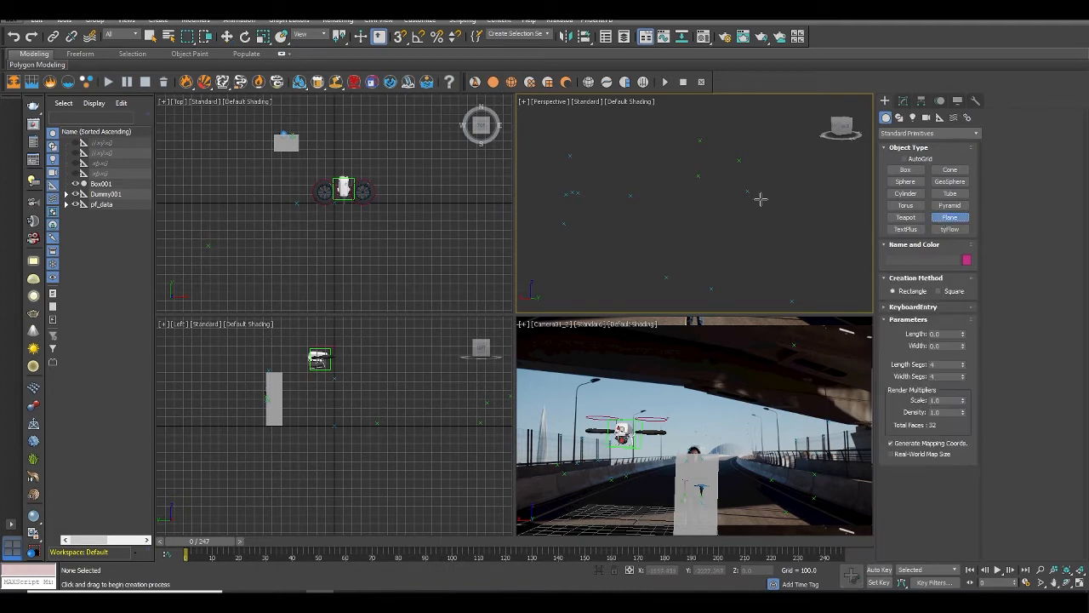
# Draw a box about 104 long and 235 wide on the grid beneath the drone in the perspective view.
pyautogui.scroll(5, 736, 217)
pyautogui.scroll(4, 721, 202)
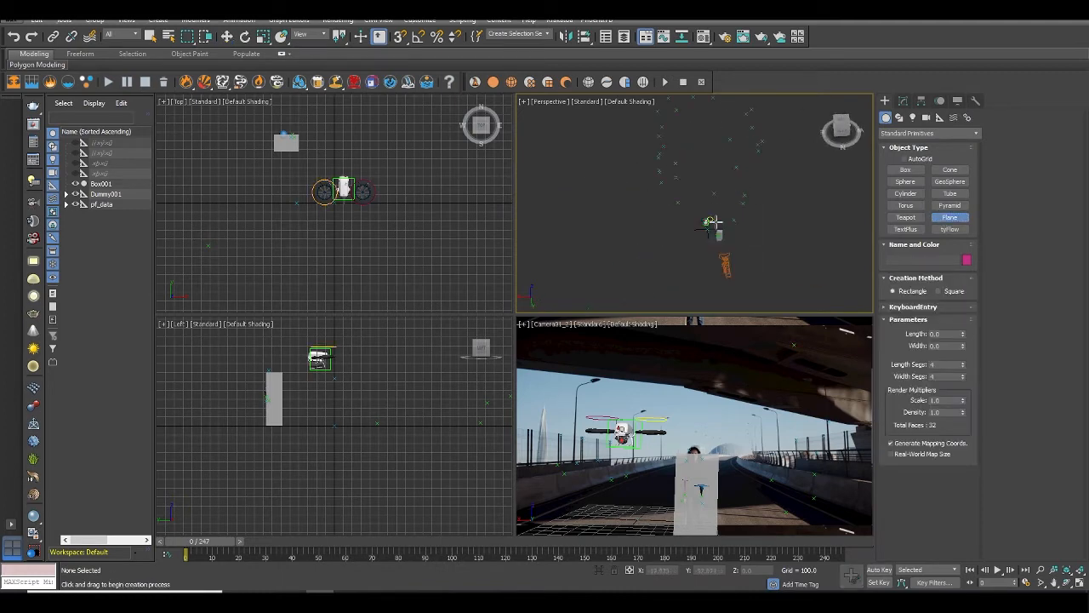
pyautogui.click(906, 169)
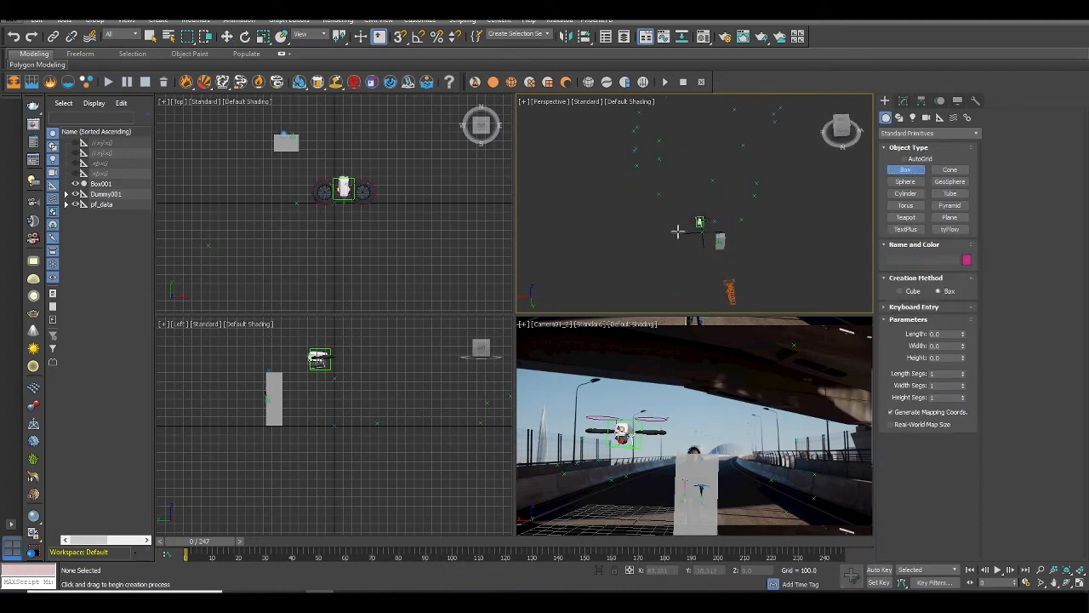
pyautogui.moveTo(676, 241); pyautogui.dragTo(748, 238)
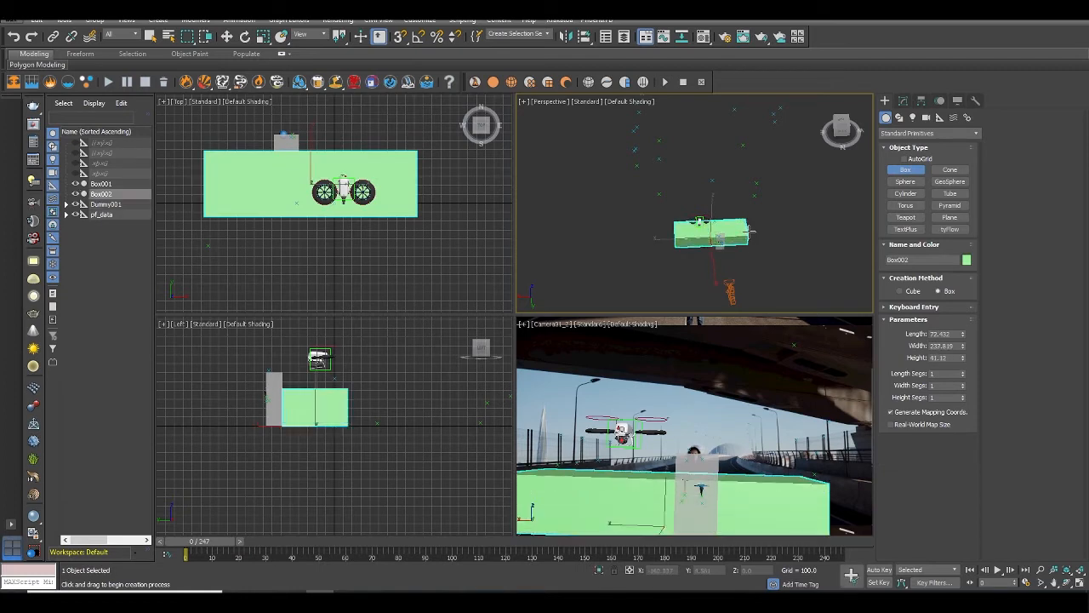
pyautogui.rightClick(750, 230)
pyautogui.moveTo(673, 223); pyautogui.dragTo(739, 243)
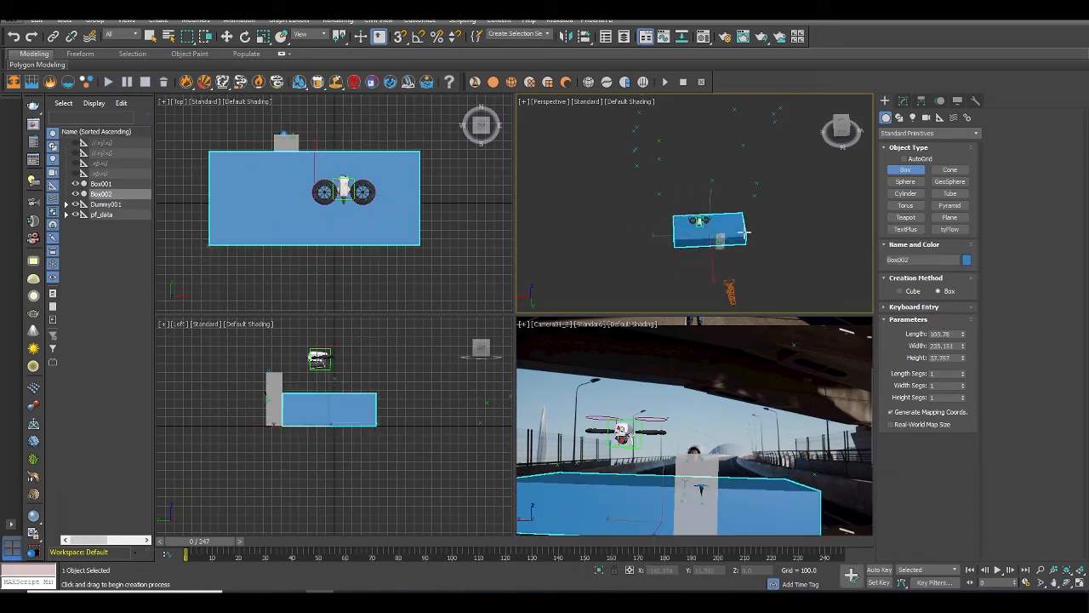
pyautogui.click(747, 237)
# Align the new box to the tracking point on the overpass in the camera view and rotate it to follow the overpass's slope.
pyautogui.hotkey('alt', 'a')
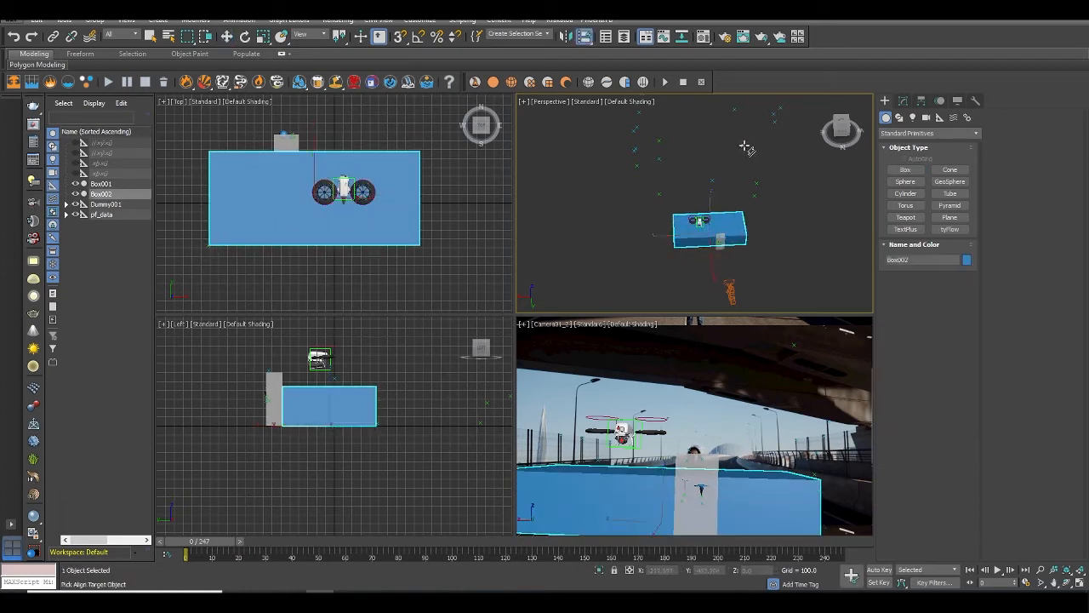
pyautogui.click(795, 346)
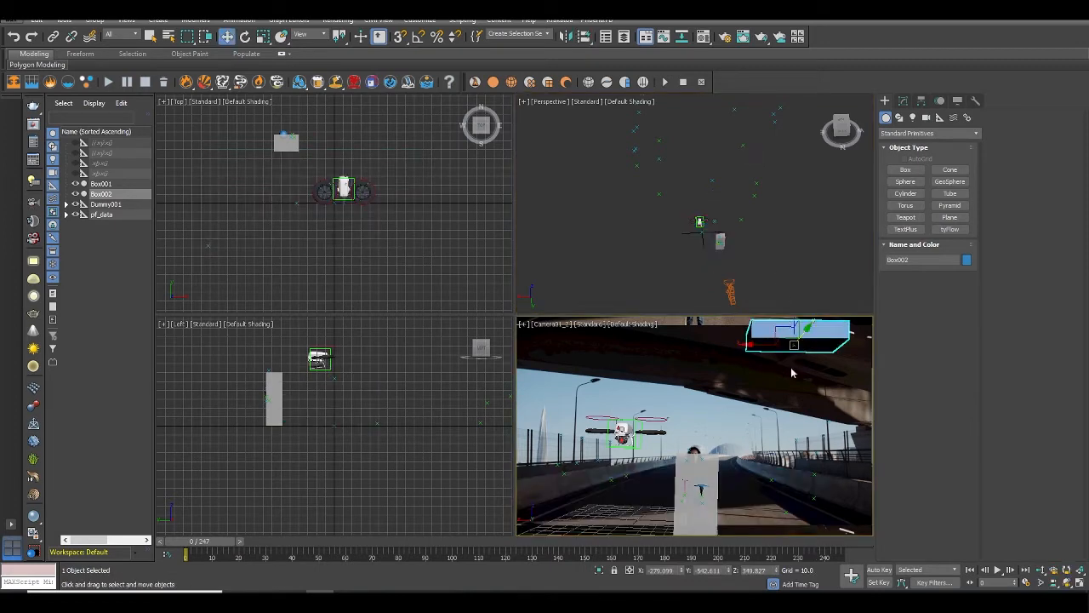
pyautogui.press('e')
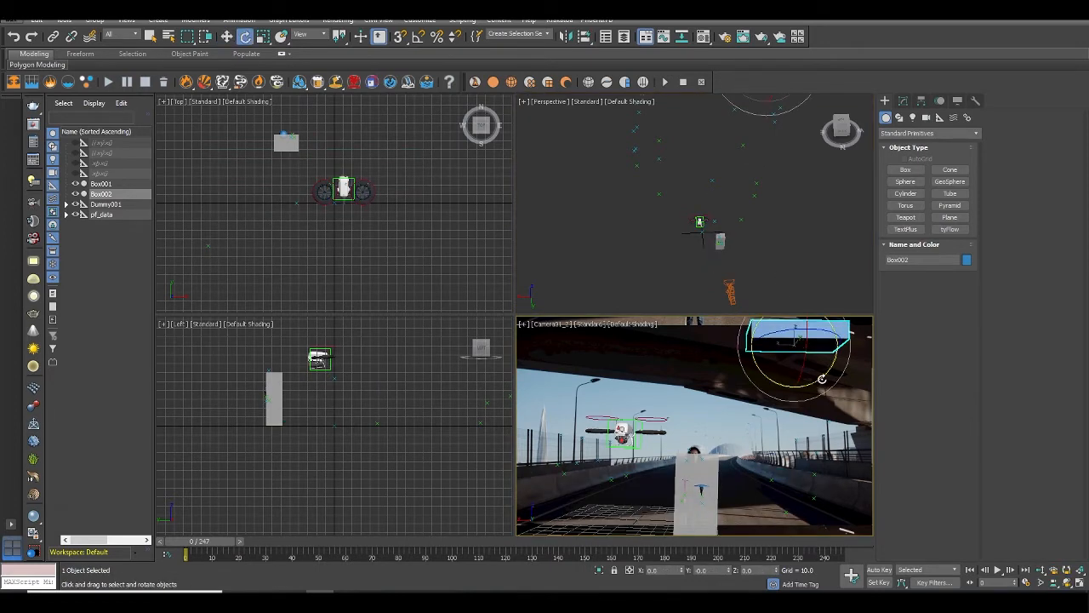
pyautogui.moveTo(822, 378); pyautogui.dragTo(808, 388)
# Maximize the camera view in wireframe and nudge the box into place against the overpass.
pyautogui.hotkey('alt', 'w')
pyautogui.press('F3')
pyautogui.press('w')
pyautogui.moveTo(727, 148); pyautogui.dragTo(727, 154)
# Convert the box under the overpass to an Editable Poly.
pyautogui.click(903, 100)
pyautogui.rightClick(926, 178)
pyautogui.click(987, 265)
# Delete the box's unneeded polygons, keeping only the front face and underside, and return to the camera view.
pyautogui.click(940, 265)
pyautogui.click(622, 137)
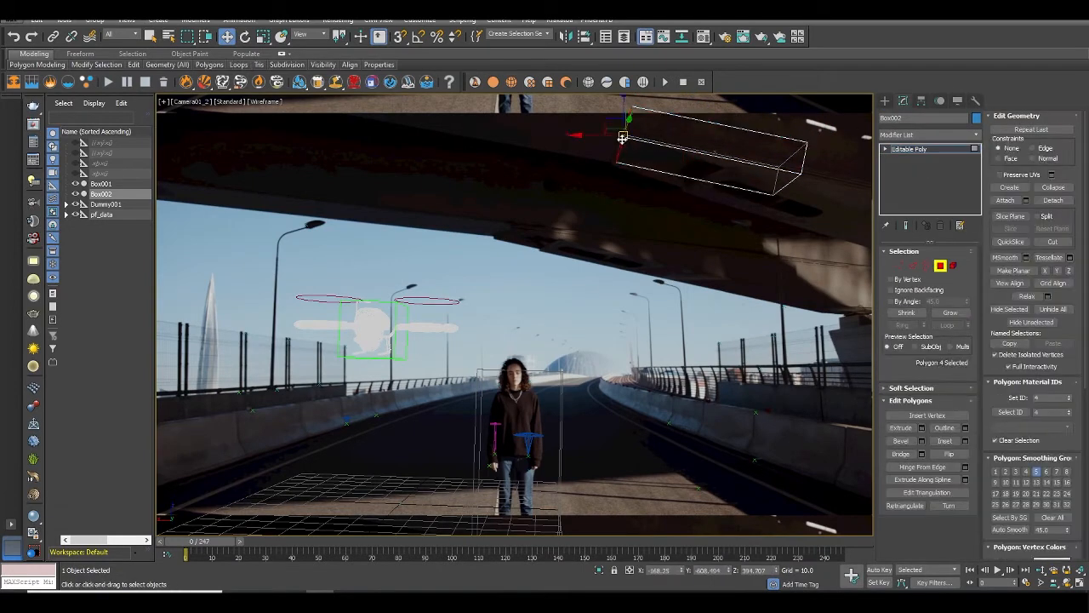
pyautogui.press('p')
pyautogui.press('z')
pyautogui.scroll(-5, 617, 304)
pyautogui.keyDown('alt'); pyautogui.moveTo(617, 304); pyautogui.dragTo(544, 281, button='middle'); pyautogui.keyUp('alt')
pyautogui.moveTo(462, 241); pyautogui.dragTo(563, 362)
pyautogui.moveTo(564, 362)
pyautogui.keyDown('alt'); pyautogui.mouseDown(button='middle')
pyautogui.moveTo(649, 399)
pyautogui.moveTo(578, 405)
pyautogui.moveTo(651, 408)
pyautogui.mouseUp(button='middle'); pyautogui.keyUp('alt')
pyautogui.press('Delete')
pyautogui.press('c')
# Raise the edge between the front face and underside slightly to match the overpass's edge in the footage.
pyautogui.click(912, 267)
pyautogui.click(713, 155)
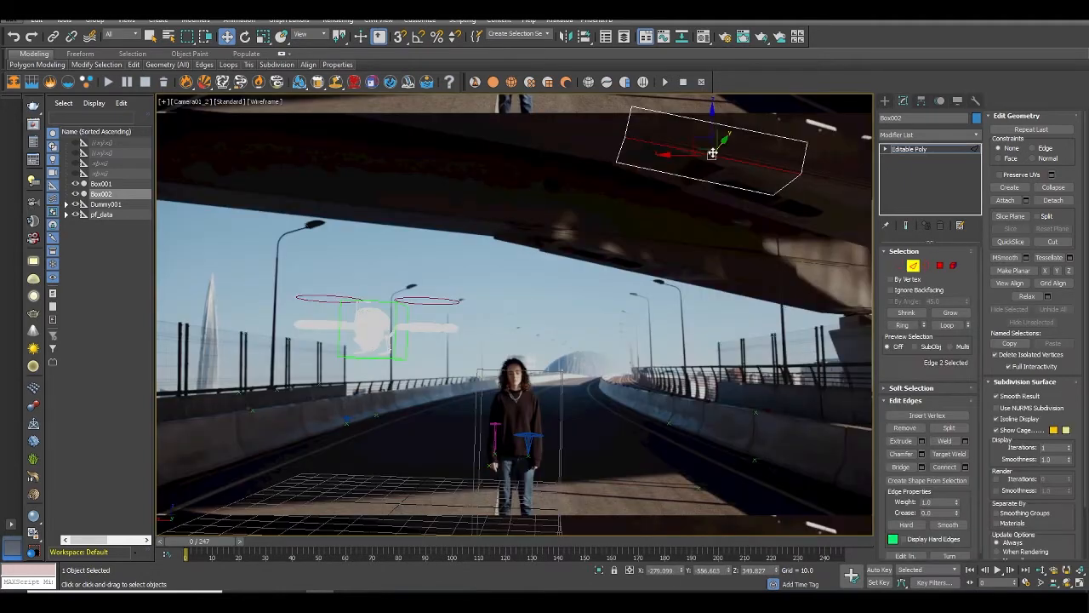
pyautogui.moveTo(713, 143); pyautogui.dragTo(713, 139)
pyautogui.click(642, 168)
# Move the underside's lower right corner vertex along Y to match the overpass, and leave vertex editing.
pyautogui.click(900, 265)
pyautogui.click(773, 195)
pyautogui.moveTo(784, 189); pyautogui.dragTo(771, 213)
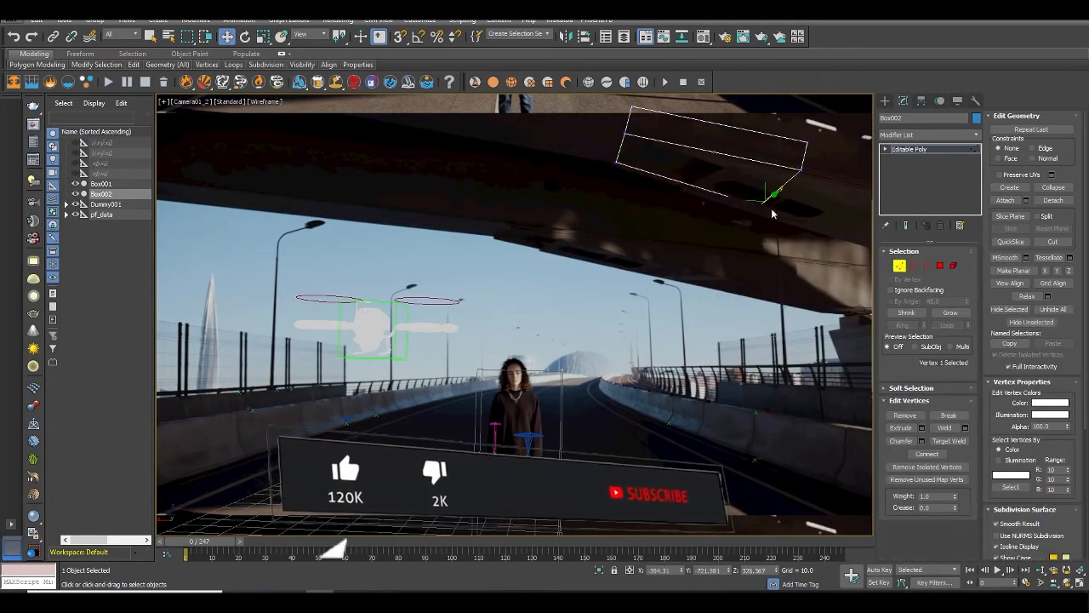
pyautogui.press('p')
pyautogui.keyDown('alt'); pyautogui.moveTo(399, 350); pyautogui.dragTo(438, 352, button='middle'); pyautogui.keyUp('alt')
pyautogui.click(914, 149)
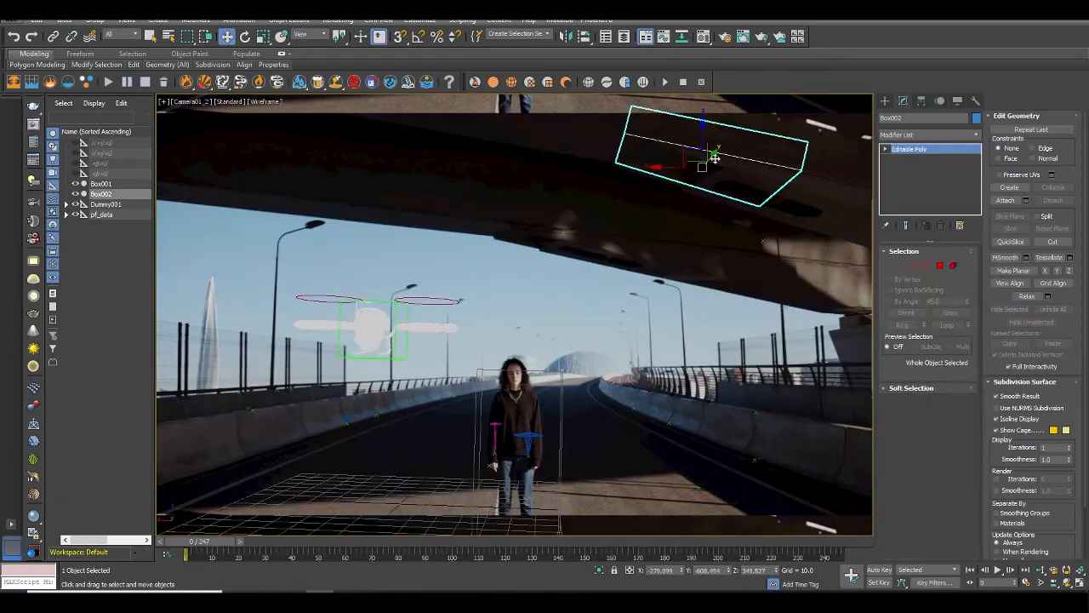
# Extend the mesh's left end edges with a new segment past the camera frame and raise them along the overpass.
pyautogui.press('2')
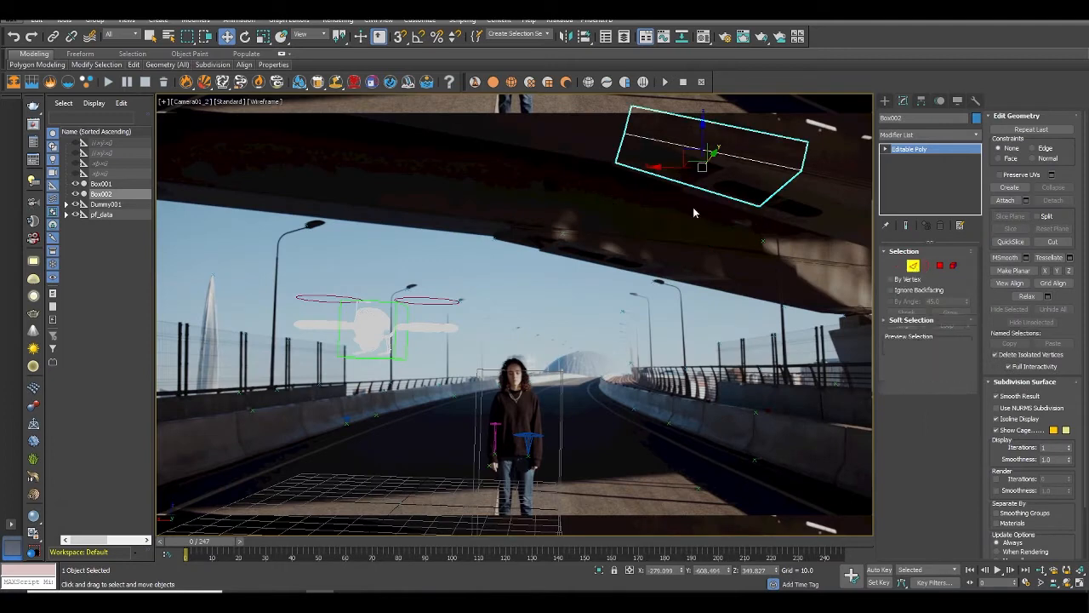
pyautogui.keyDown('shift'); pyautogui.moveTo(627, 122); pyautogui.dragTo(234, 123); pyautogui.keyUp('shift')
pyautogui.moveTo(272, 70); pyautogui.dragTo(273, 51)
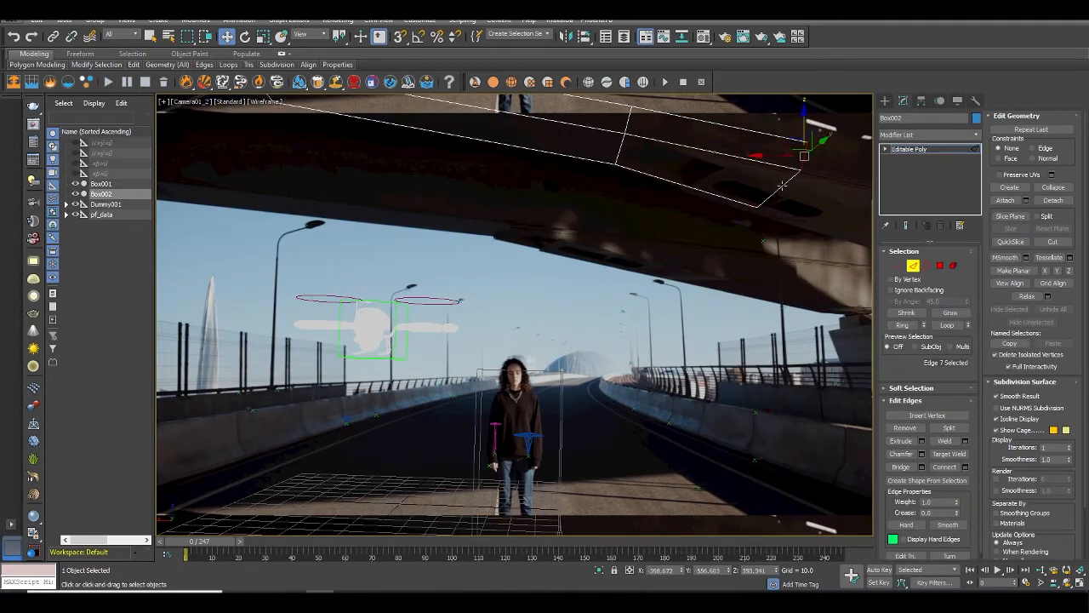
# Extend the mesh's right end edges with a new segment and lower them in the perspective view to follow the overpass's curve.
pyautogui.keyDown('shift'); pyautogui.moveTo(781, 185); pyautogui.dragTo(865, 197); pyautogui.keyUp('shift')
pyautogui.hotkey('alt', 'w')
pyautogui.keyDown('alt'); pyautogui.moveTo(697, 256); pyautogui.dragTo(772, 222, button='middle'); pyautogui.keyUp('alt')
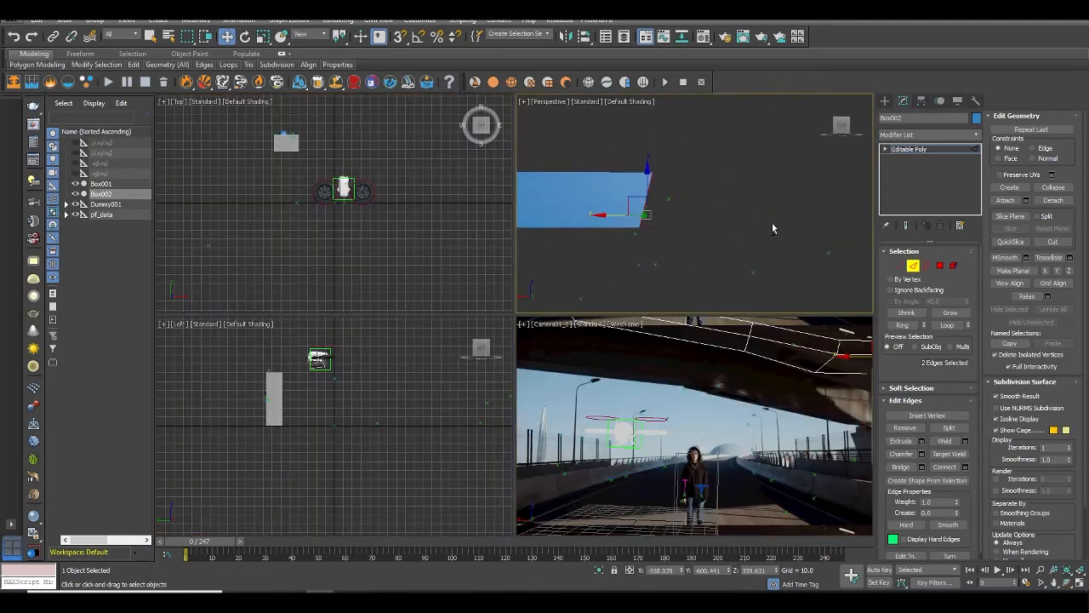
pyautogui.moveTo(647, 180); pyautogui.dragTo(717, 289)
pyautogui.moveTo(751, 238); pyautogui.dragTo(754, 277)
pyautogui.keyDown('alt'); pyautogui.moveTo(749, 277); pyautogui.dragTo(725, 249, button='middle'); pyautogui.keyUp('alt')
# Select the three upper edges of the overpass's front face and raise them to about Z 533.
pyautogui.click(712, 244)
pyautogui.keyDown('ctrl'); pyautogui.click(647, 227); pyautogui.keyUp('ctrl')
pyautogui.moveTo(655, 234); pyautogui.dragTo(766, 255, button='middle')
pyautogui.scroll(-3, 698, 230)
pyautogui.keyDown('ctrl'); pyautogui.click(621, 218); pyautogui.keyUp('ctrl')
pyautogui.moveTo(724, 204); pyautogui.dragTo(730, 180)
pyautogui.moveTo(781, 276); pyautogui.dragTo(771, 223, button='middle')
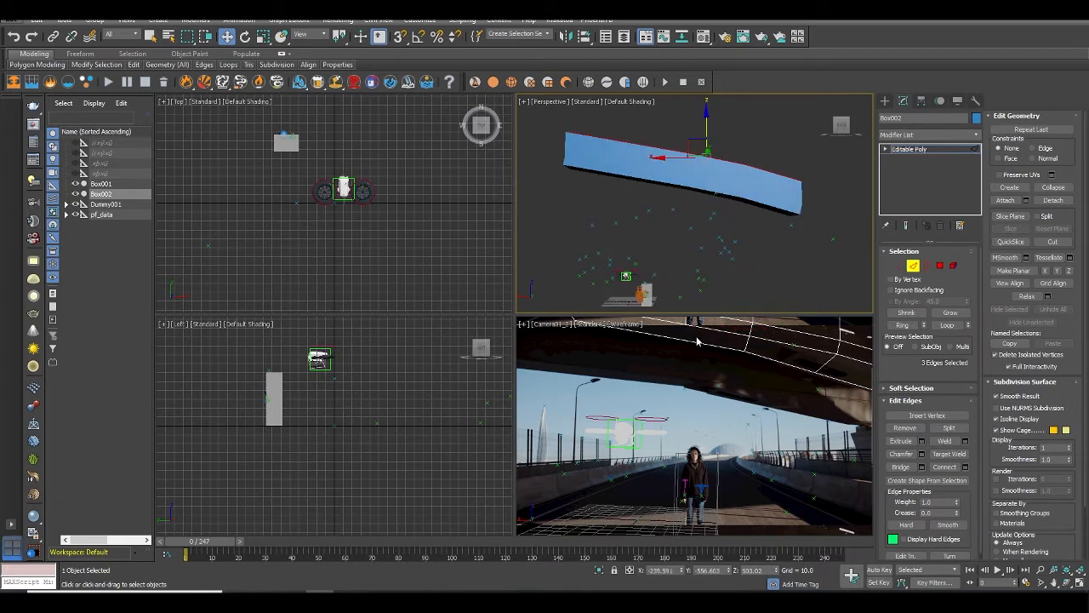
# Select the open lower edge loop and extend it along Y to about -785 to widen the underside.
pyautogui.keyDown('alt'); pyautogui.moveTo(682, 212); pyautogui.dragTo(769, 237, button='middle'); pyautogui.keyUp('alt')
pyautogui.keyDown('alt'); pyautogui.moveTo(682, 208); pyautogui.dragTo(705, 241, button='middle'); pyautogui.keyUp('alt')
pyautogui.doubleClick(720, 231)
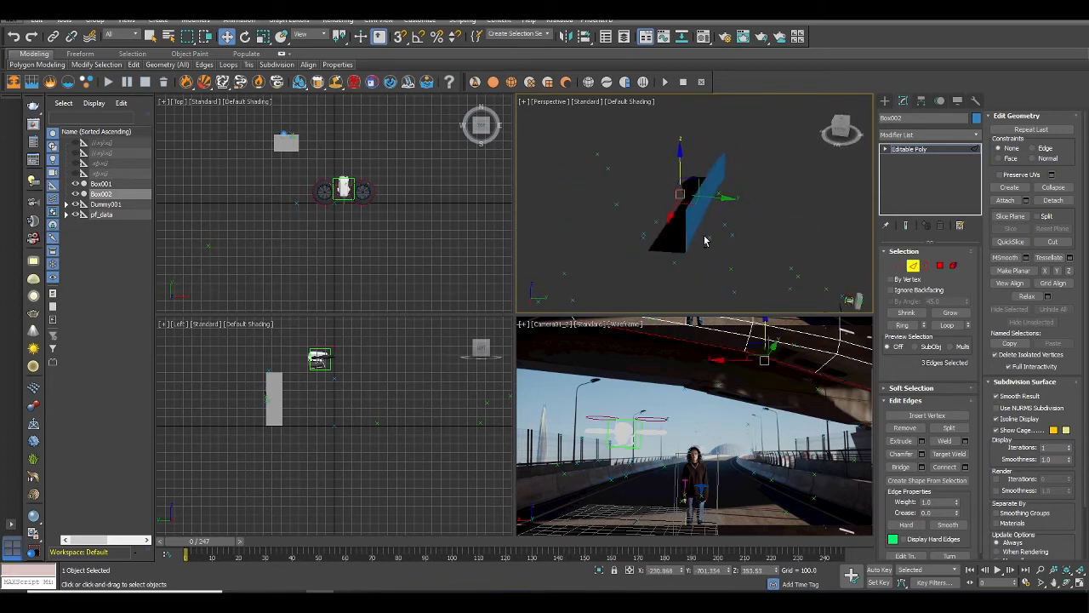
pyautogui.keyDown('shift'); pyautogui.moveTo(681, 171); pyautogui.dragTo(679, 195); pyautogui.keyUp('shift')
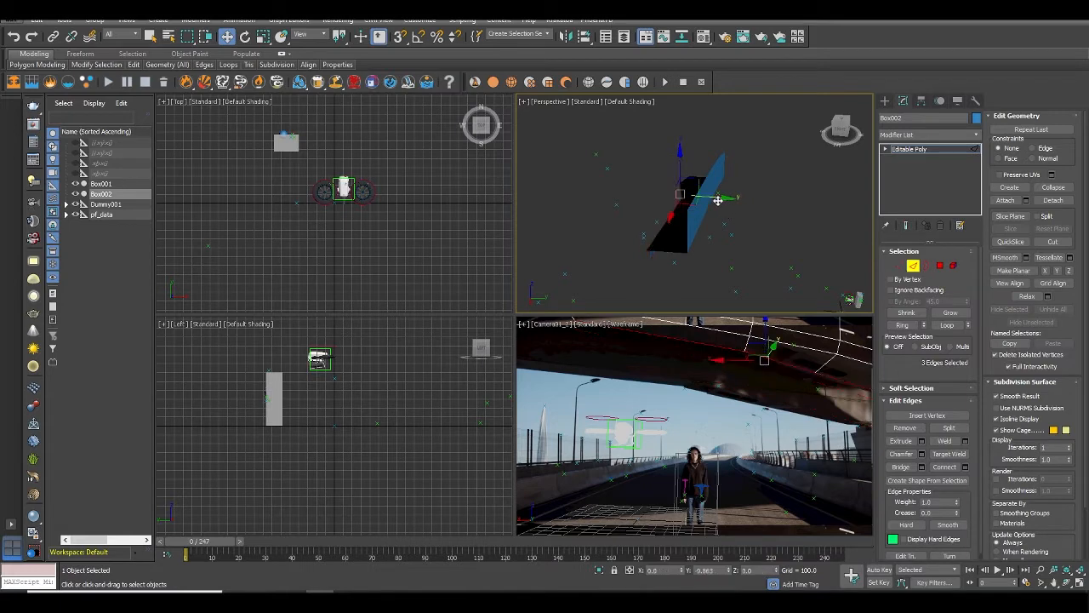
pyautogui.moveTo(718, 200)
pyautogui.keyDown('shift'); pyautogui.mouseDown()
pyautogui.moveTo(682, 199)
pyautogui.moveTo(699, 198)
pyautogui.mouseUp(); pyautogui.keyUp('shift')
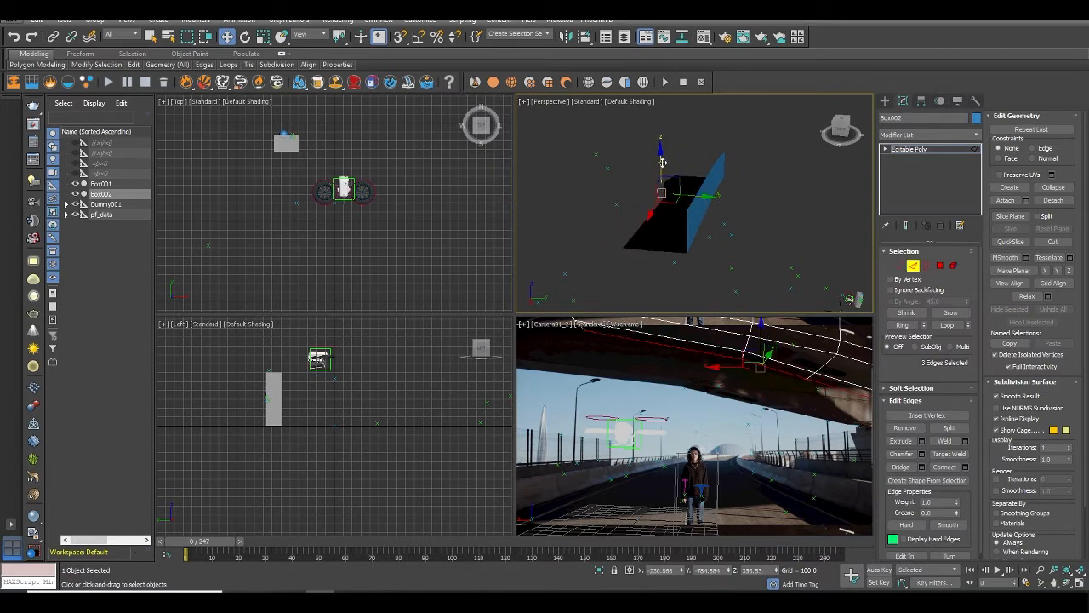
# Extend the lower edge loop downward as a new strip to about Z 245 and shift it along Y to about -821.
pyautogui.keyDown('shift'); pyautogui.moveTo(662, 162); pyautogui.dragTo(656, 187); pyautogui.keyUp('shift')
pyautogui.keyDown('alt'); pyautogui.moveTo(660, 194); pyautogui.dragTo(789, 216, button='middle'); pyautogui.keyUp('alt')
pyautogui.moveTo(801, 194); pyautogui.dragTo(792, 191)
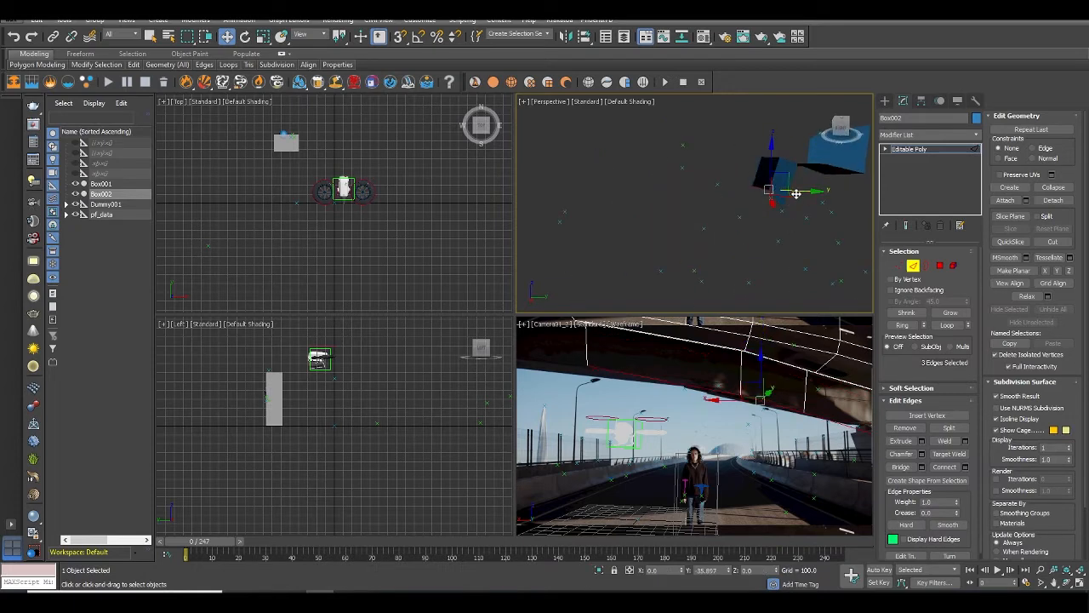
pyautogui.keyDown('alt'); pyautogui.moveTo(793, 193); pyautogui.dragTo(762, 186, button='middle'); pyautogui.keyUp('alt')
# Raise the end vertex of the lower strip slightly at the overpass's right end.
pyautogui.click(898, 265)
pyautogui.keyDown('alt'); pyautogui.moveTo(778, 228); pyautogui.dragTo(747, 220, button='middle'); pyautogui.keyUp('alt')
pyautogui.click(697, 177)
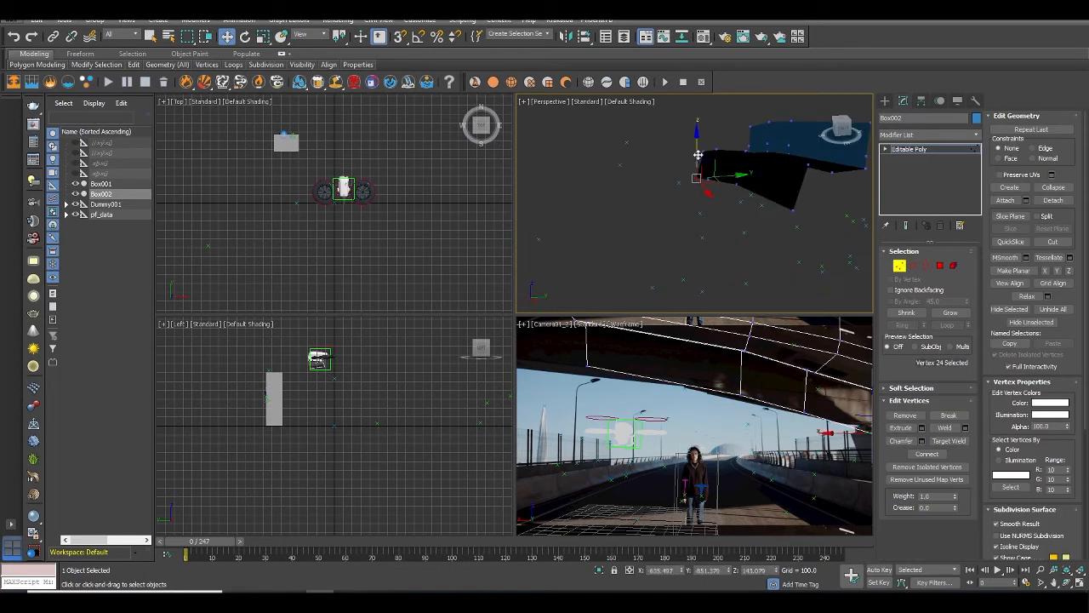
pyautogui.moveTo(695, 149); pyautogui.dragTo(696, 144)
# Extend the lower edge loop along Y as a further underside strip and raise it slightly.
pyautogui.moveTo(728, 209)
pyautogui.keyDown('alt'); pyautogui.mouseDown(button='middle')
pyautogui.moveTo(692, 209)
pyautogui.moveTo(733, 222)
pyautogui.mouseUp(button='middle'); pyautogui.keyUp('alt')
pyautogui.press('2')
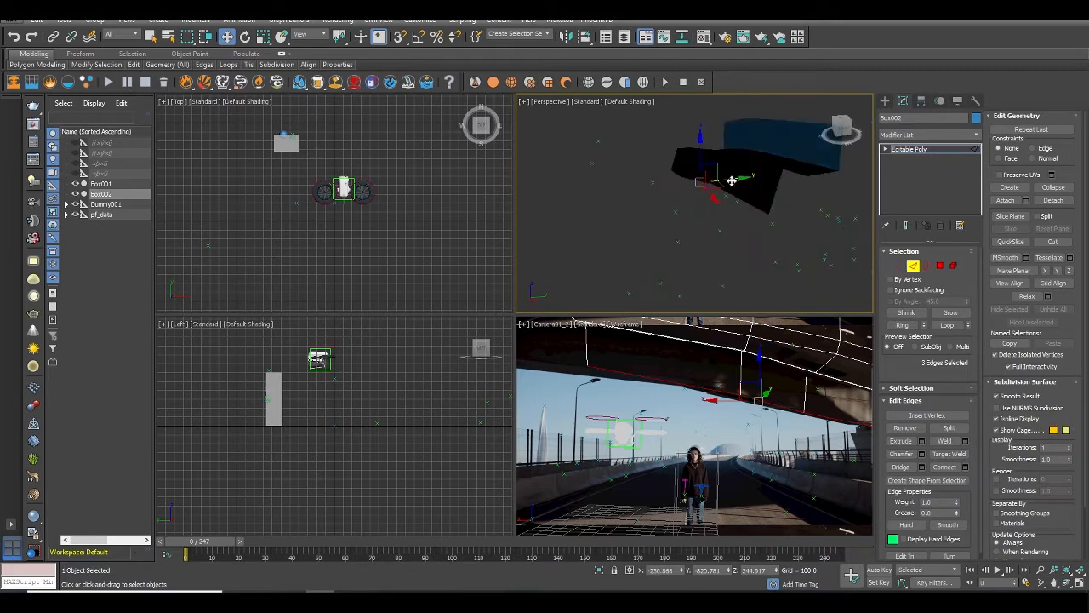
pyautogui.moveTo(732, 182); pyautogui.dragTo(683, 197)
pyautogui.moveTo(678, 152); pyautogui.dragTo(678, 148)
# In the camera view, lower the two bottom vertices at the overpass's left end to about Z 345.
pyautogui.press('1')
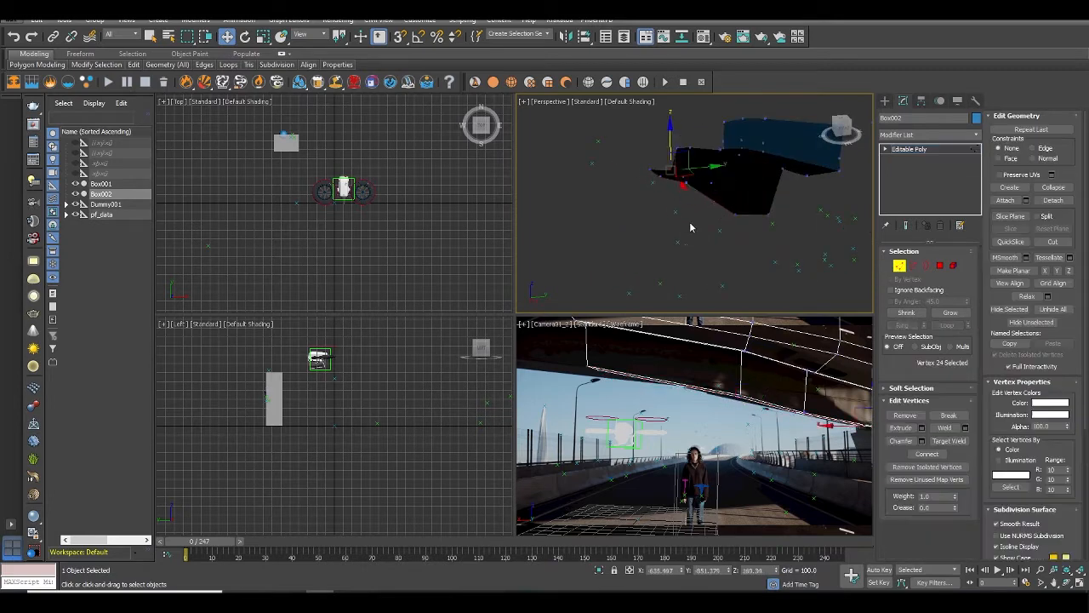
pyautogui.keyDown('alt'); pyautogui.moveTo(690, 227); pyautogui.dragTo(647, 204, button='middle'); pyautogui.keyUp('alt')
pyautogui.moveTo(568, 353); pyautogui.dragTo(600, 378)
pyautogui.moveTo(587, 354); pyautogui.dragTo(594, 361)
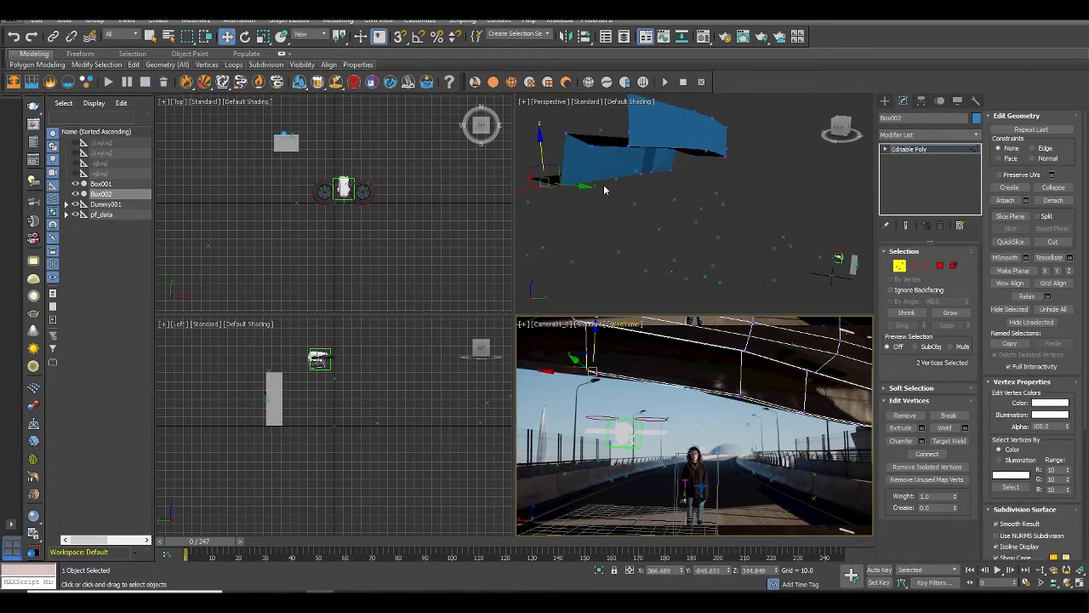
# Select the open edges at the overpass's left end and extend them outward to lengthen the mesh.
pyautogui.press('2')
pyautogui.keyDown('alt'); pyautogui.moveTo(604, 190); pyautogui.dragTo(648, 202, button='middle'); pyautogui.keyUp('alt')
pyautogui.doubleClick(558, 196)
pyautogui.scroll(-3, 591, 207)
pyautogui.keyDown('shift'); pyautogui.moveTo(651, 203); pyautogui.dragTo(553, 224); pyautogui.keyUp('shift')
# Lower the two selected vertices near the overpass's left end further, to about Z 340, and check the mesh.
pyautogui.press('1')
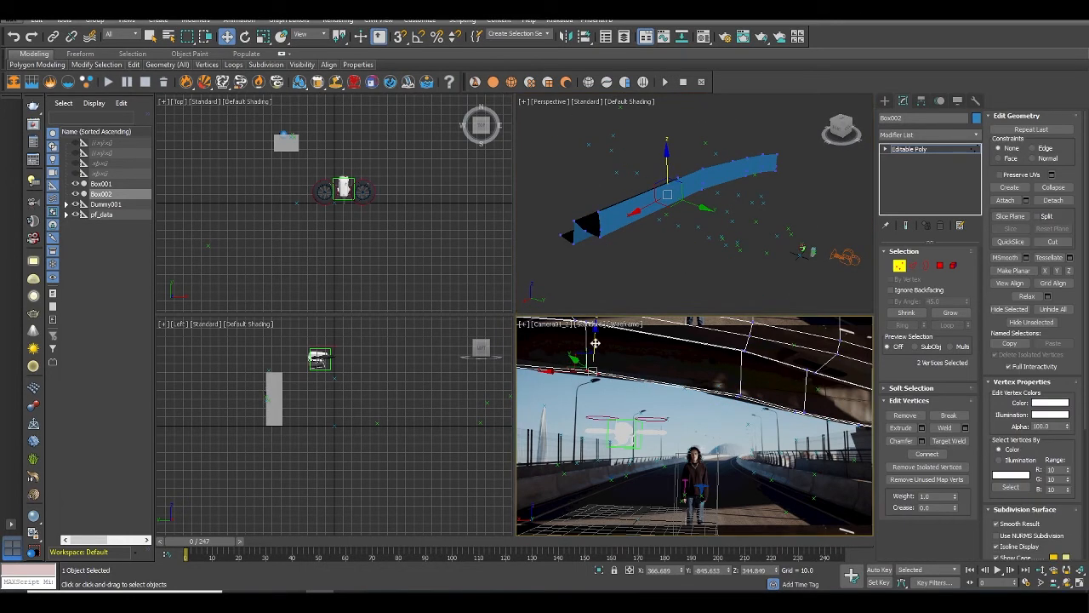
pyautogui.moveTo(595, 343); pyautogui.dragTo(596, 349)
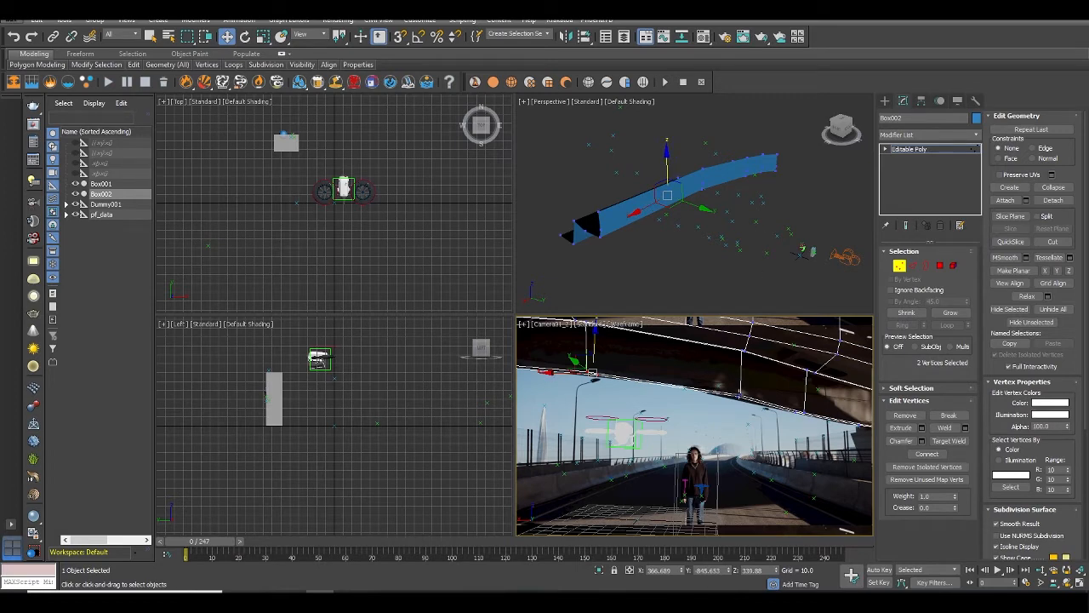
pyautogui.keyDown('alt'); pyautogui.moveTo(715, 248); pyautogui.dragTo(721, 195, button='middle'); pyautogui.keyUp('alt')
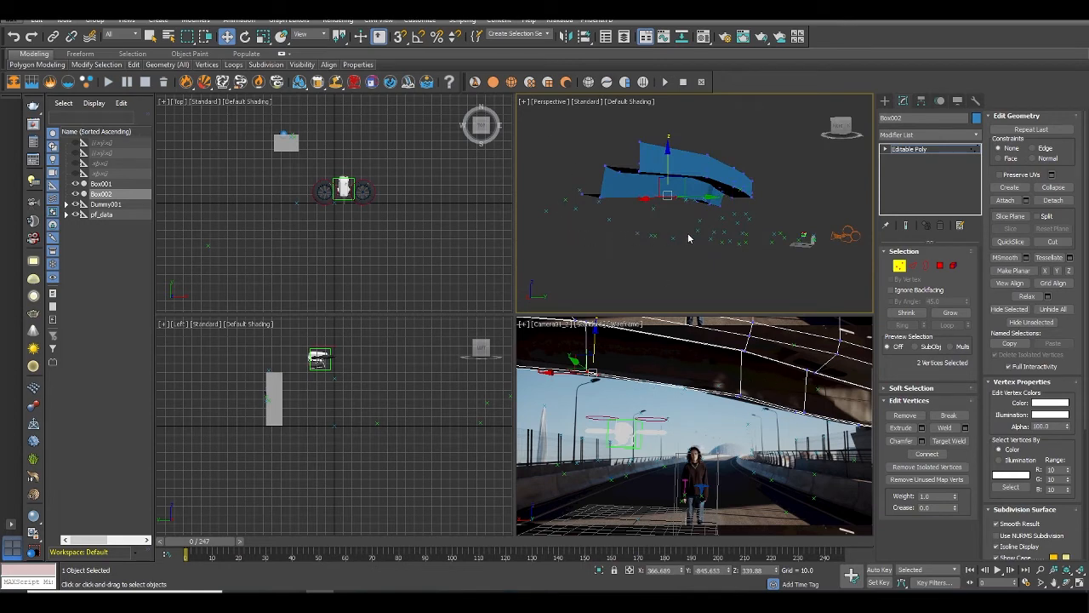
pyautogui.keyDown('alt'); pyautogui.moveTo(689, 238); pyautogui.dragTo(681, 272, button='middle'); pyautogui.keyUp('alt')
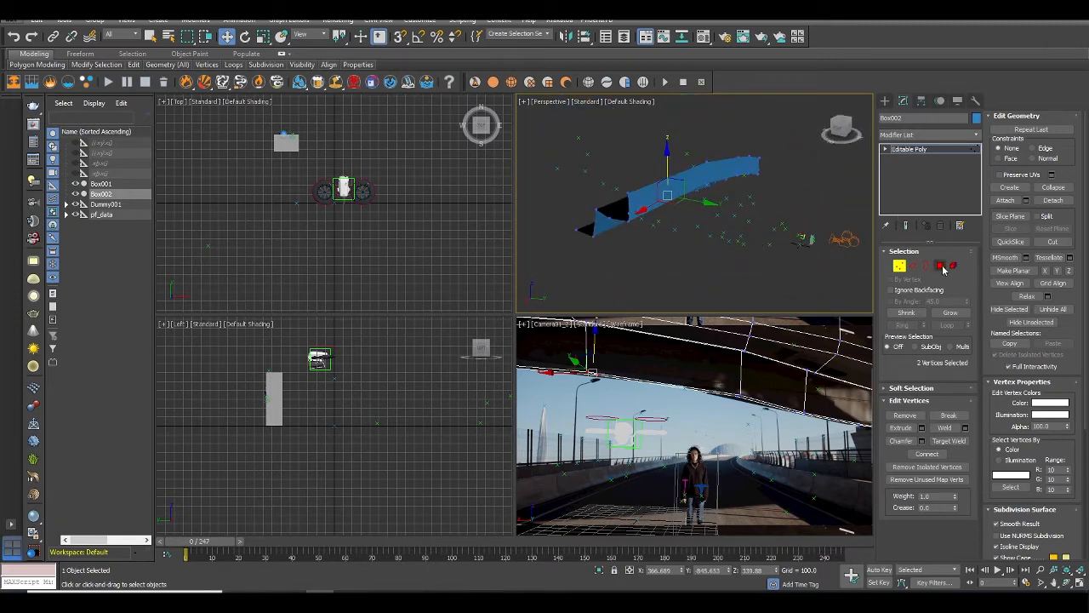
# Draw a plane about 354.5 long and 207 wide over the road in the camera view.
pyautogui.click(886, 101)
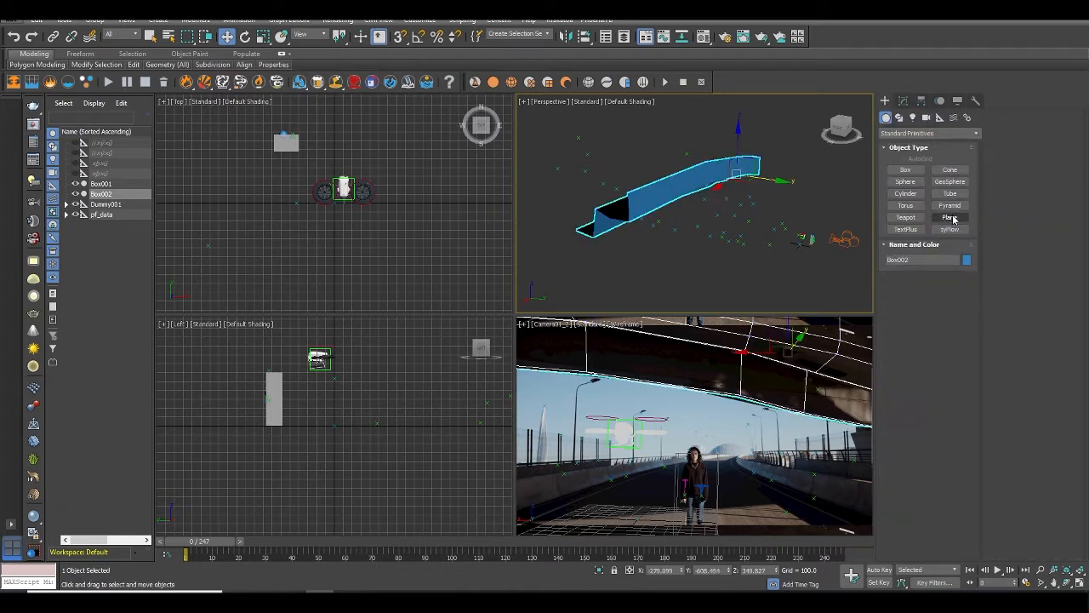
pyautogui.click(950, 217)
pyautogui.moveTo(642, 491); pyautogui.dragTo(818, 533)
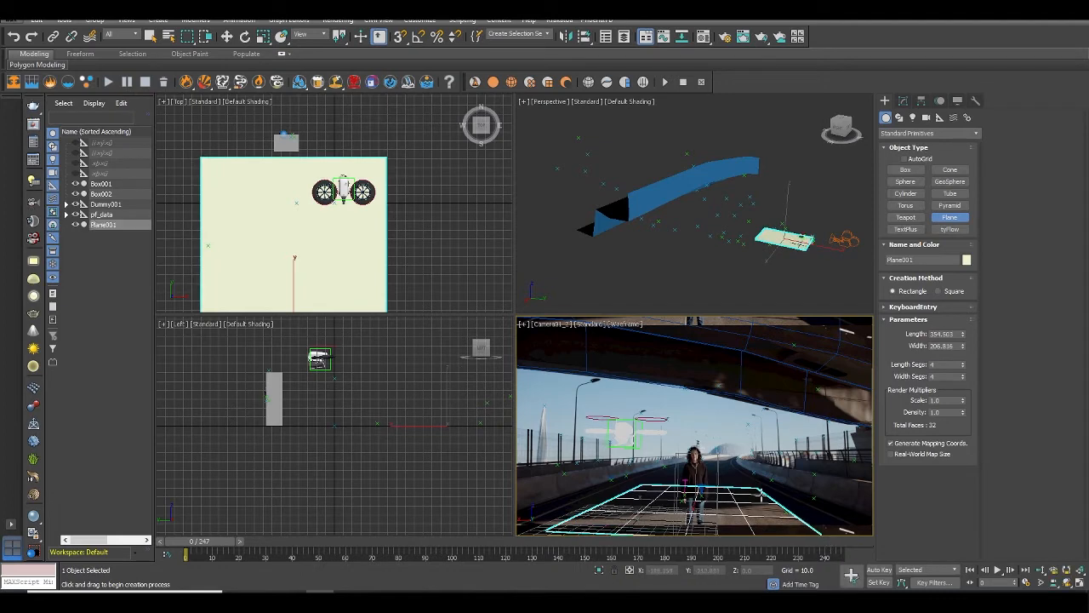
# Scale the road plane to about 129% in X and lengthen it along the road.
pyautogui.press('w')
pyautogui.press('e')
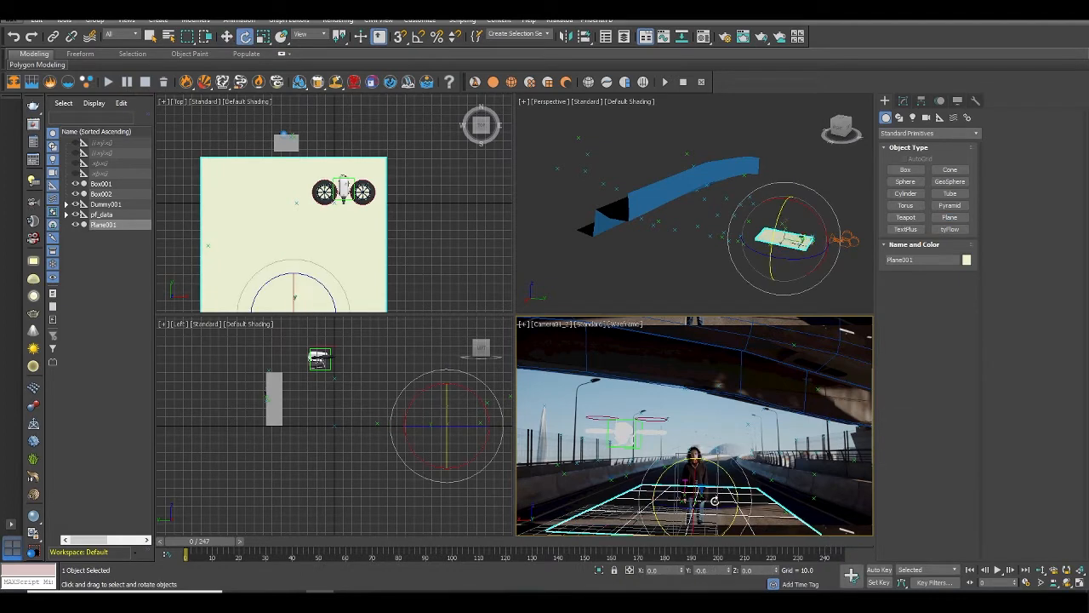
pyautogui.press('r')
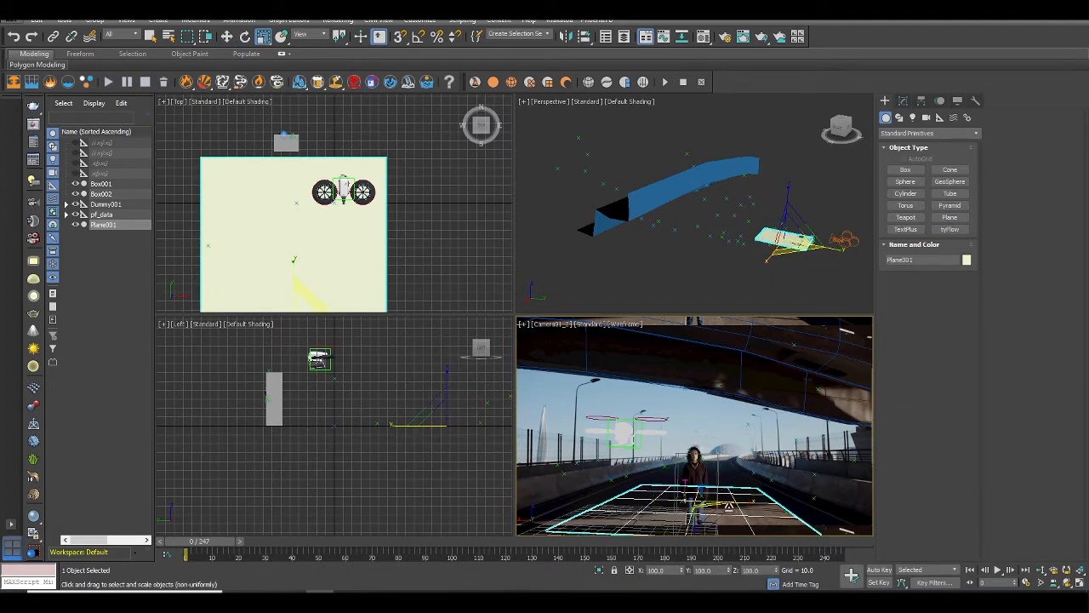
pyautogui.keyDown('alt'); pyautogui.moveTo(767, 269); pyautogui.dragTo(801, 278, button='middle'); pyautogui.keyUp('alt')
pyautogui.moveTo(833, 238); pyautogui.dragTo(882, 246)
pyautogui.moveTo(790, 265); pyautogui.dragTo(785, 276)
pyautogui.keyDown('alt'); pyautogui.moveTo(785, 275); pyautogui.dragTo(766, 258, button='middle'); pyautogui.keyUp('alt')
pyautogui.scroll(6, 761, 258)
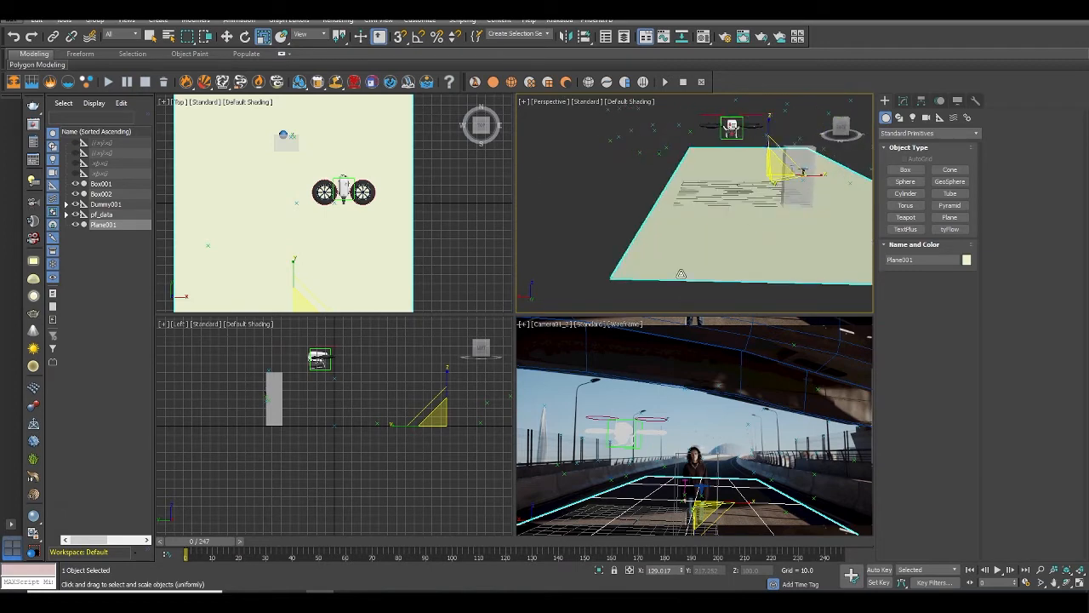
# Stretch the plane farther down the road toward the horizon and clear the selection.
pyautogui.scroll(-6, 760, 255)
pyautogui.keyDown('alt'); pyautogui.moveTo(760, 254); pyautogui.dragTo(768, 241, button='middle'); pyautogui.keyUp('alt')
pyautogui.moveTo(769, 241); pyautogui.dragTo(747, 230)
pyautogui.press('w')
pyautogui.click(795, 186)
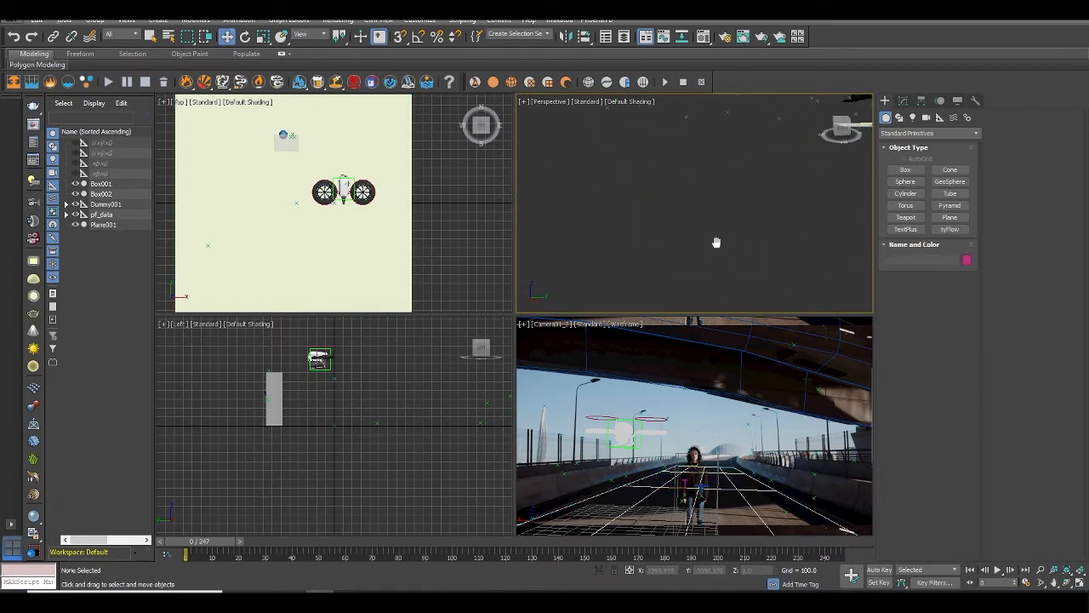
# Move the drone's dummy far down the road past the overpass, to about Y -1992, and raise it to about Z 581.
pyautogui.scroll(-5, 712, 239)
pyautogui.scroll(5, 706, 229)
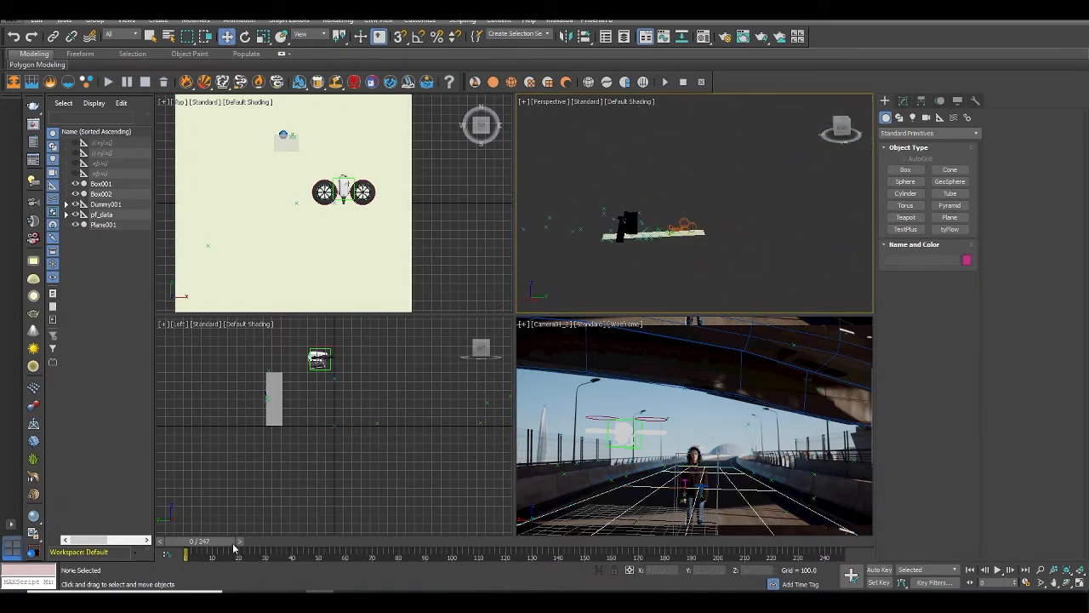
pyautogui.moveTo(207, 547); pyautogui.dragTo(184, 547)
pyautogui.scroll(4, 622, 225)
pyautogui.keyDown('alt'); pyautogui.moveTo(622, 225); pyautogui.dragTo(714, 333, button='middle'); pyautogui.keyUp('alt')
pyautogui.hotkey('alt', 'w')
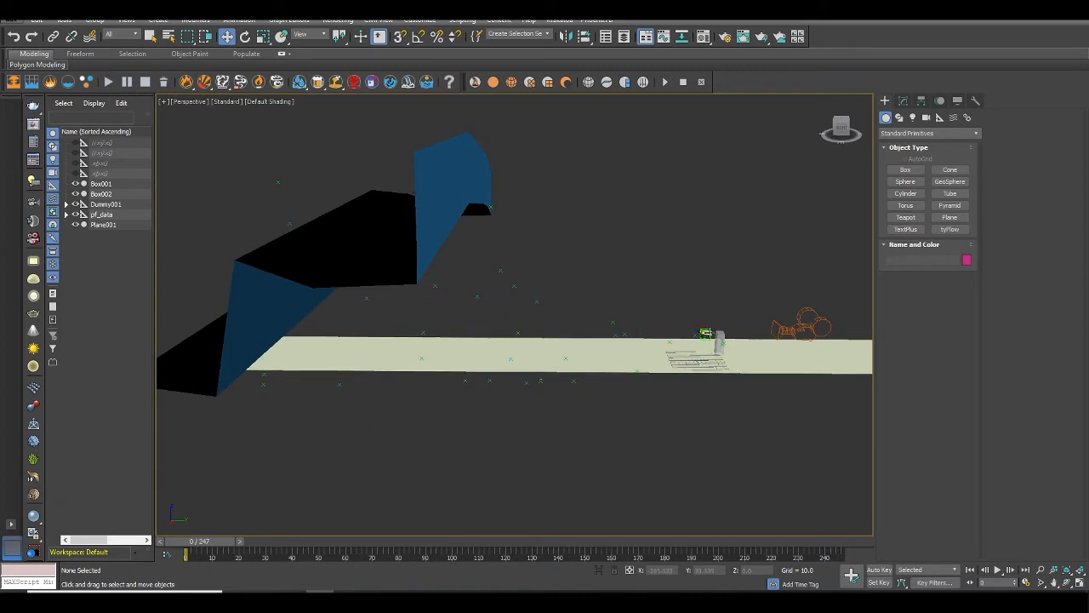
pyautogui.scroll(6, 706, 332)
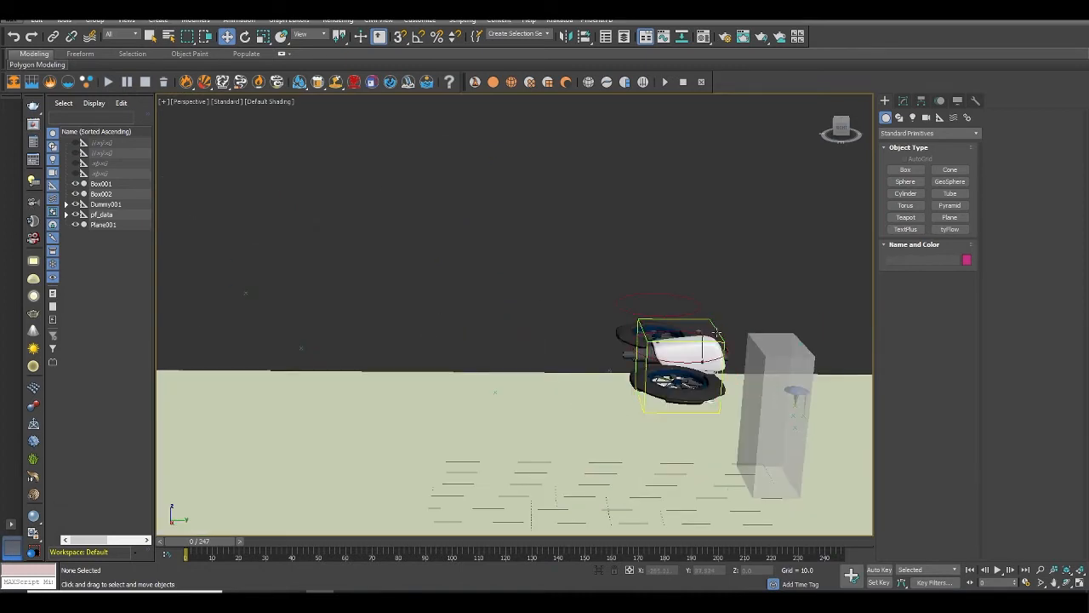
pyautogui.click(716, 331)
pyautogui.scroll(-8, 719, 333)
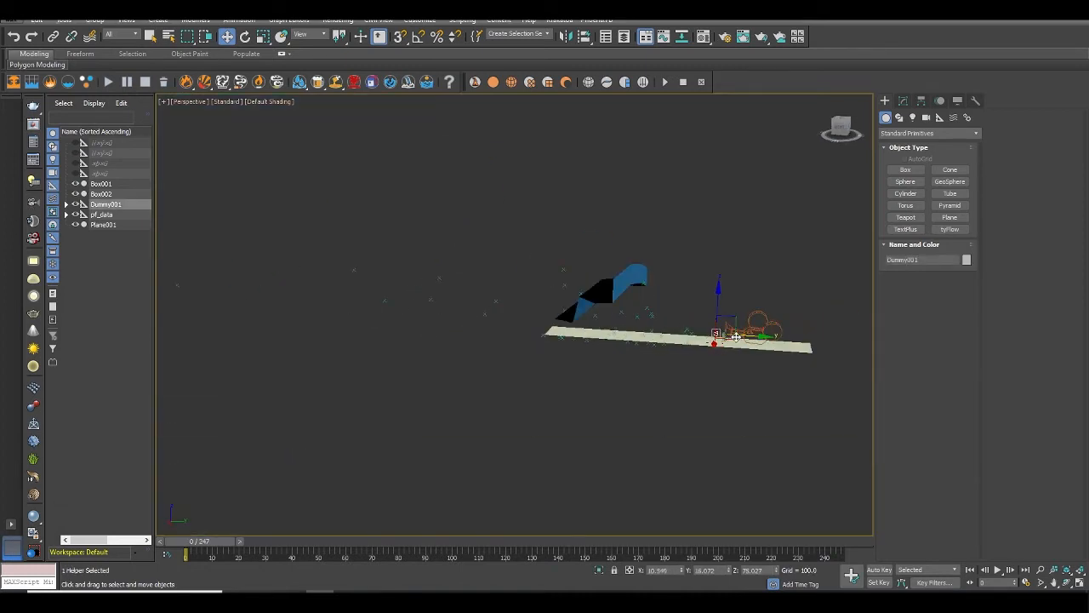
pyautogui.moveTo(736, 337); pyautogui.dragTo(581, 325)
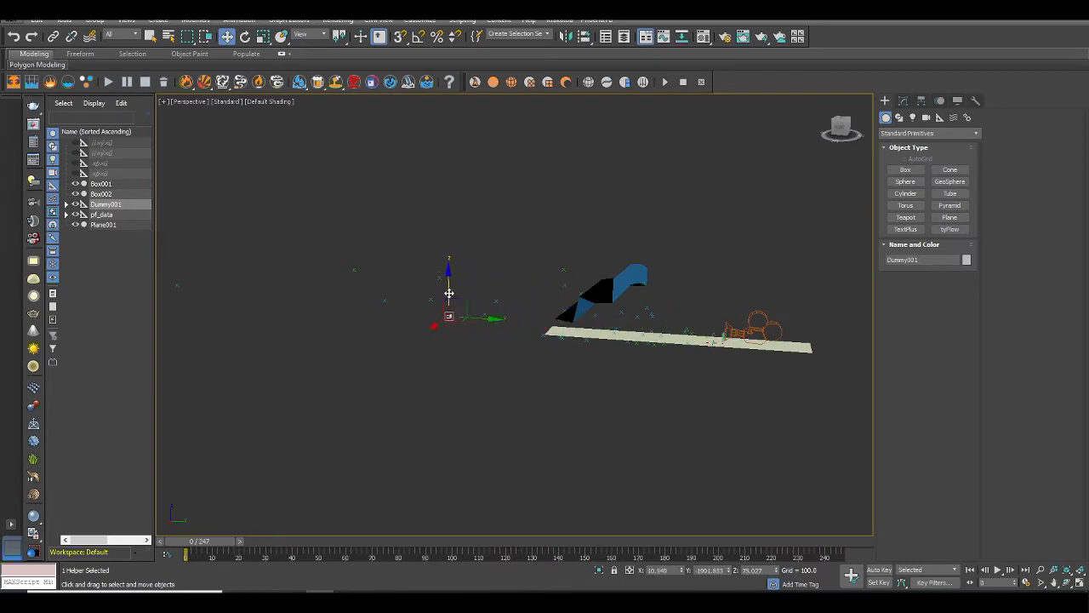
pyautogui.moveTo(448, 293); pyautogui.dragTo(453, 228)
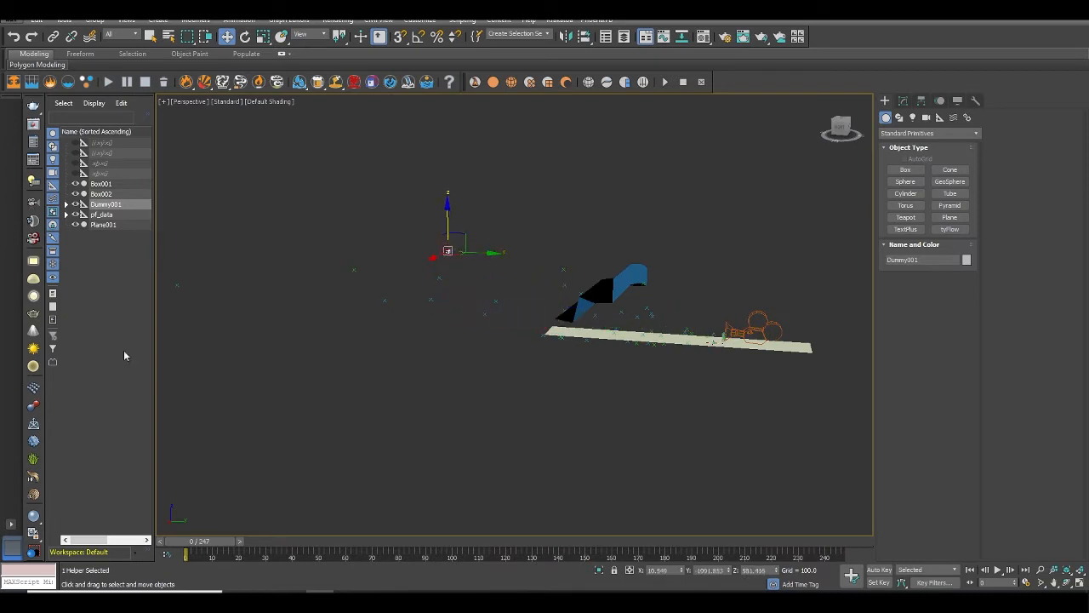
# Set up a layout of two side-by-side viewports, with a grid-free perspective view of the drone beside the Camera01_2 view.
pyautogui.click(12, 525)
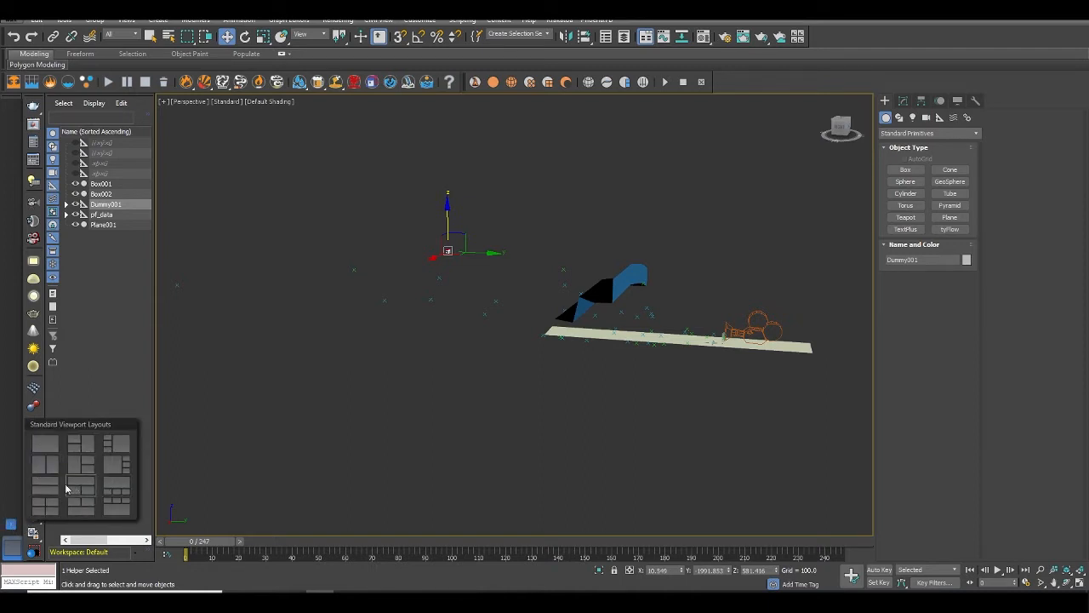
pyautogui.click(45, 465)
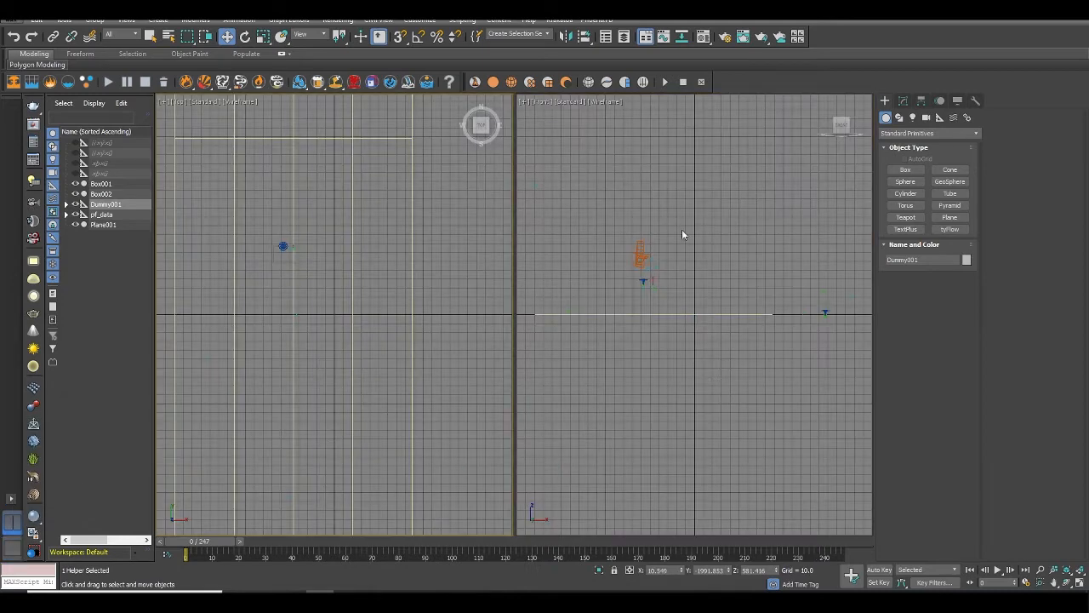
pyautogui.click(723, 246)
pyautogui.press('c')
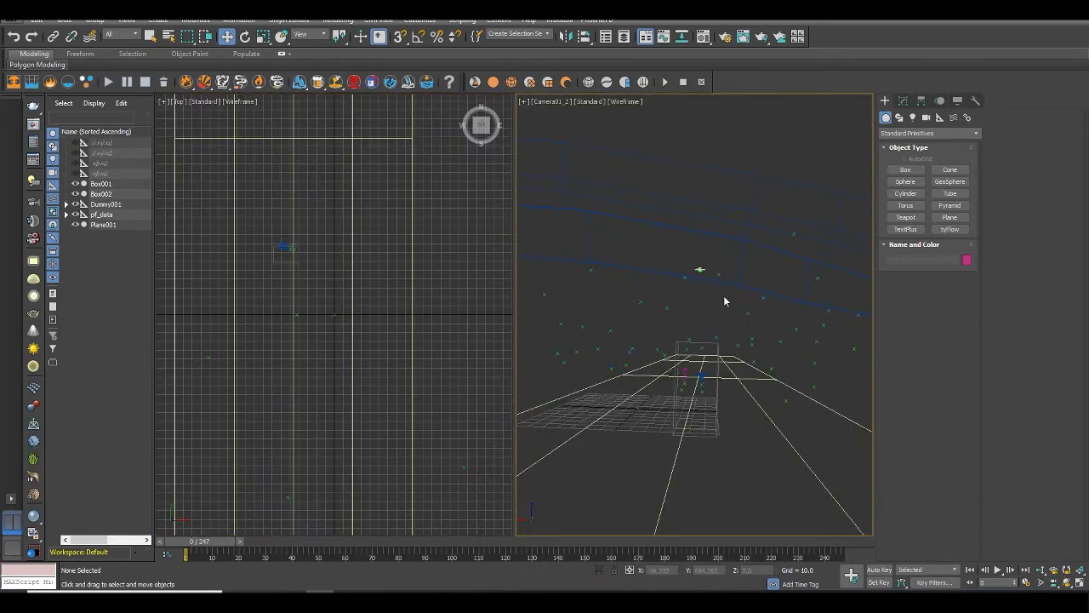
pyautogui.scroll(-4, 431, 334)
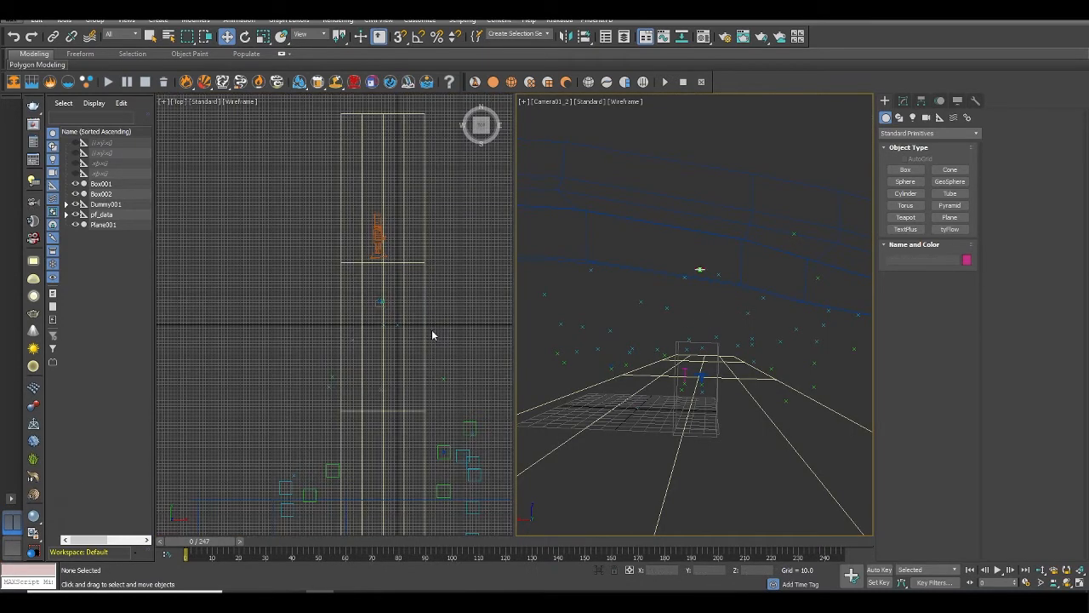
pyautogui.press('g')
pyautogui.press('p')
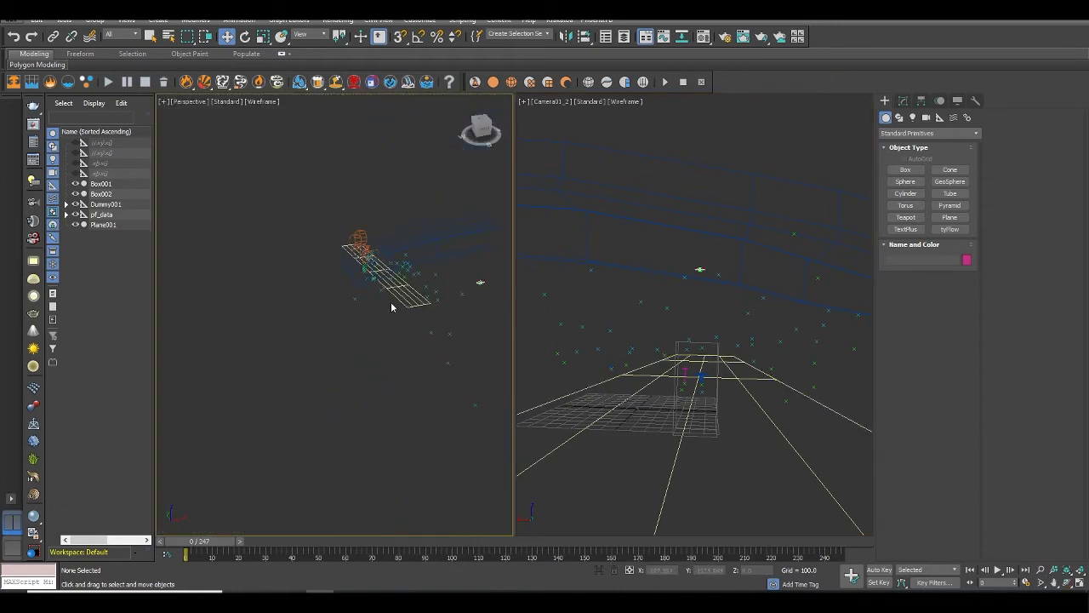
pyautogui.scroll(3, 390, 301)
pyautogui.moveTo(467, 317); pyautogui.dragTo(326, 304, button='middle')
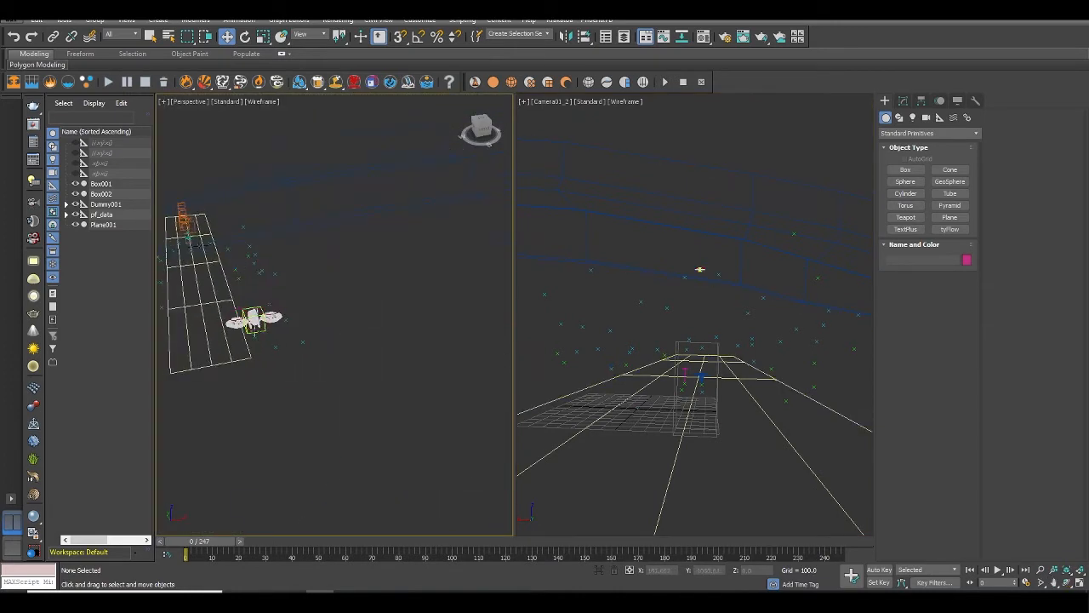
pyautogui.click(265, 331)
pyautogui.keyDown('alt'); pyautogui.moveTo(264, 358); pyautogui.dragTo(364, 335, button='middle'); pyautogui.keyUp('alt')
pyautogui.scroll(-6, 365, 369)
pyautogui.click(879, 569)
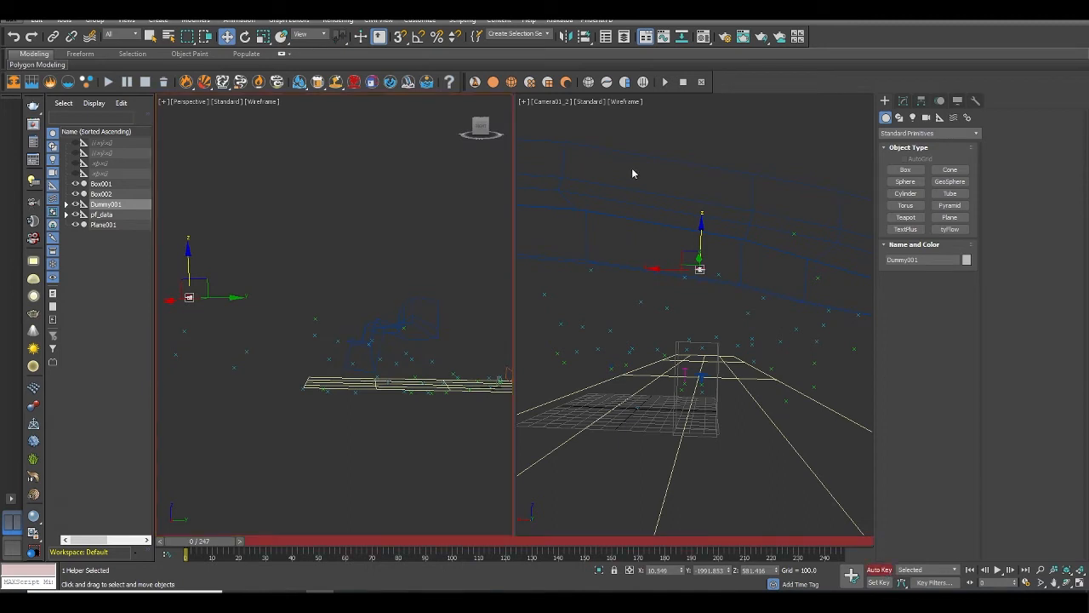
pyautogui.click(770, 148)
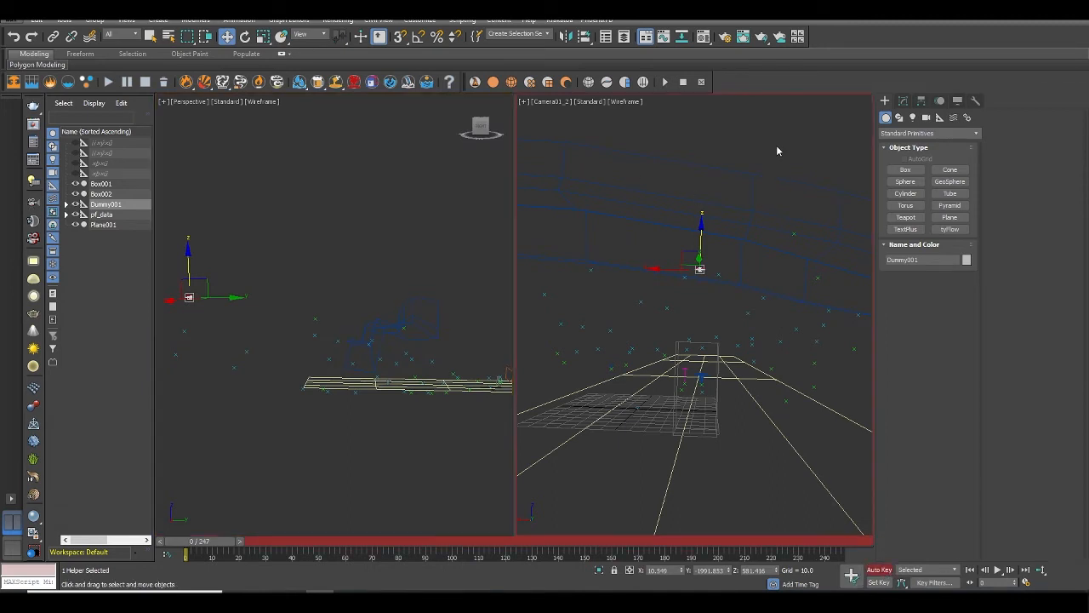
pyautogui.click(879, 569)
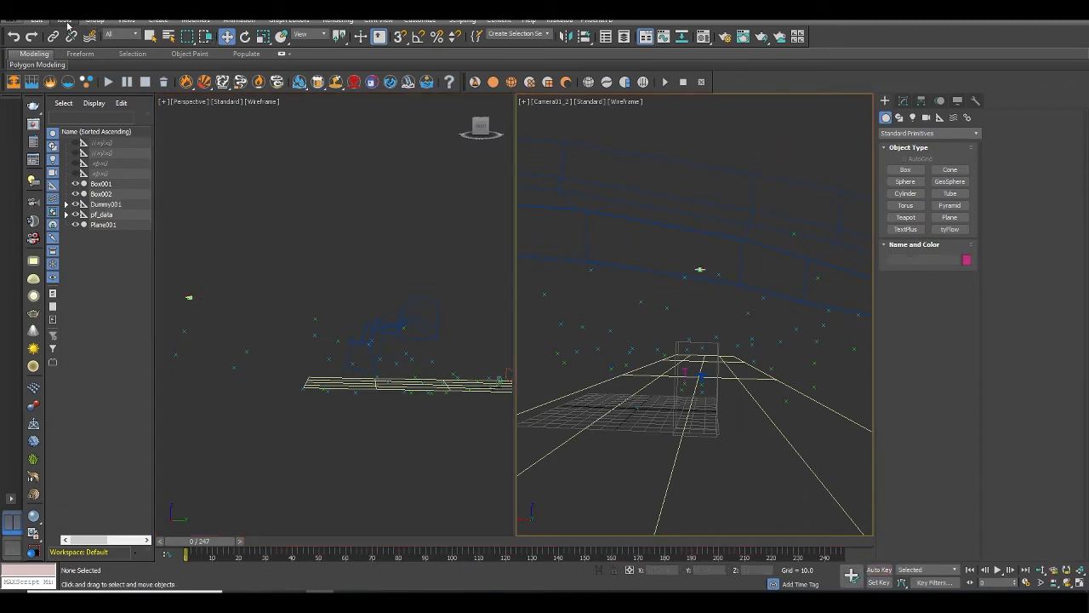
# Show the environment background in the camera viewport, with safe frames on and default shading.
pyautogui.click(125, 20)
pyautogui.moveTo(197, 254)
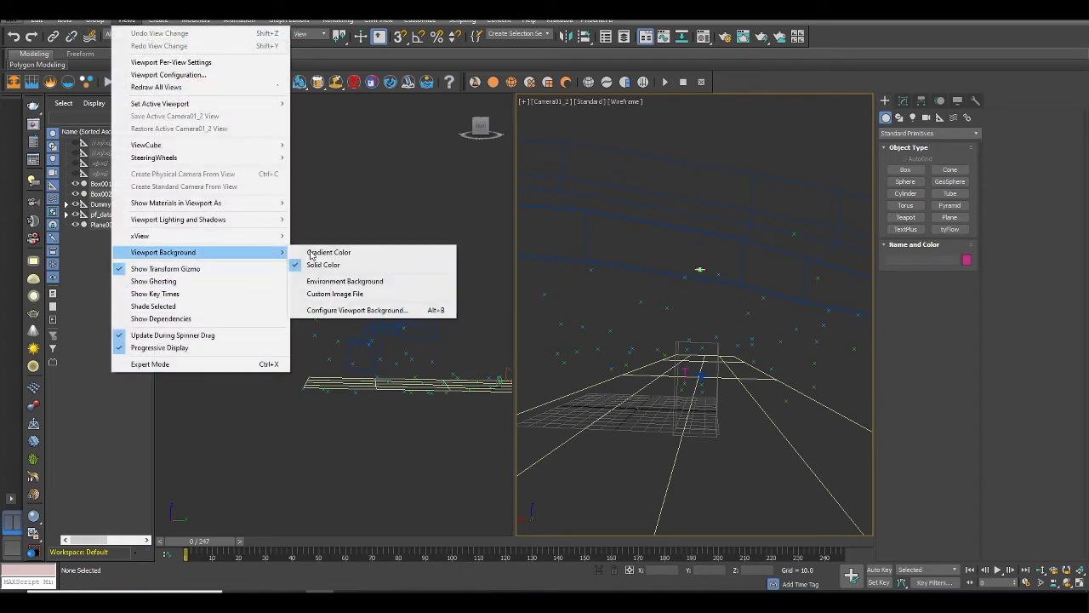
pyautogui.click(344, 280)
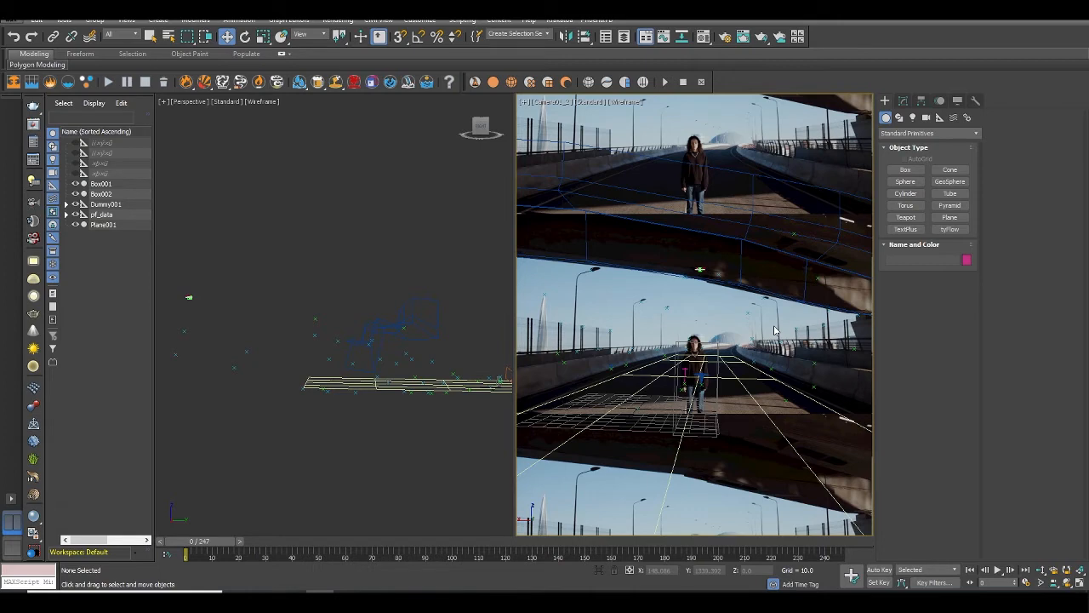
pyautogui.hotkey('shift', 'f')
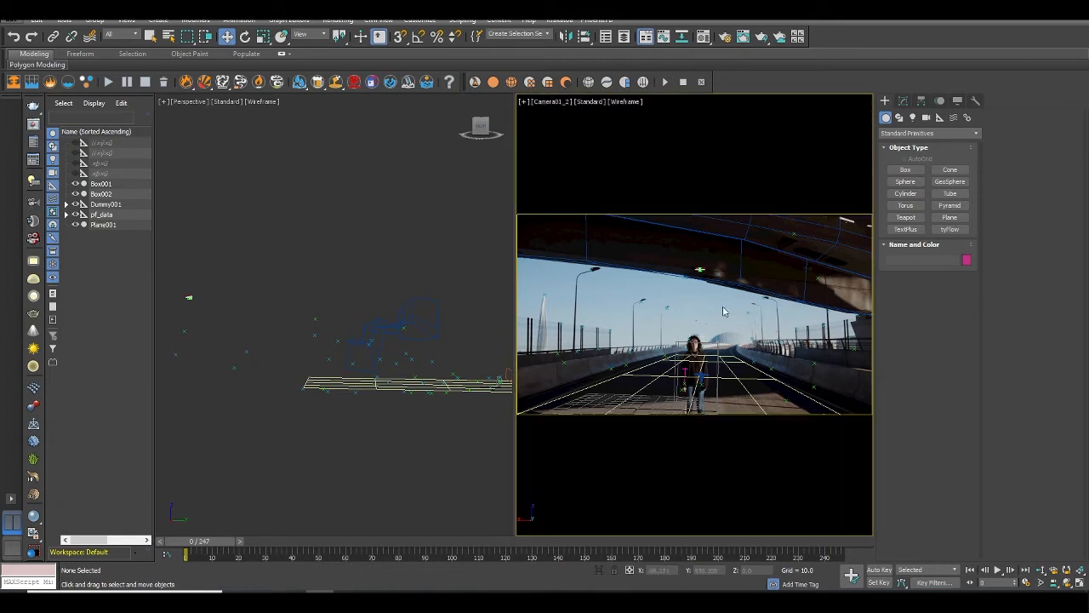
pyautogui.press('F3')
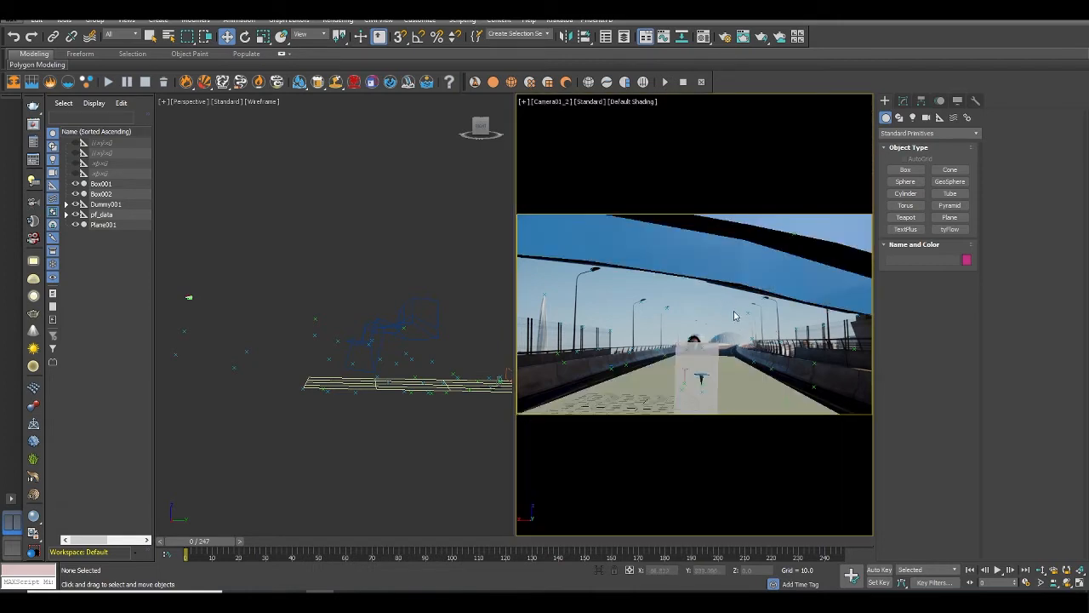
# Check the overpass, road plane and figure stand-in box against the footage by selecting each in the camera view.
pyautogui.click(755, 240)
pyautogui.click(750, 390)
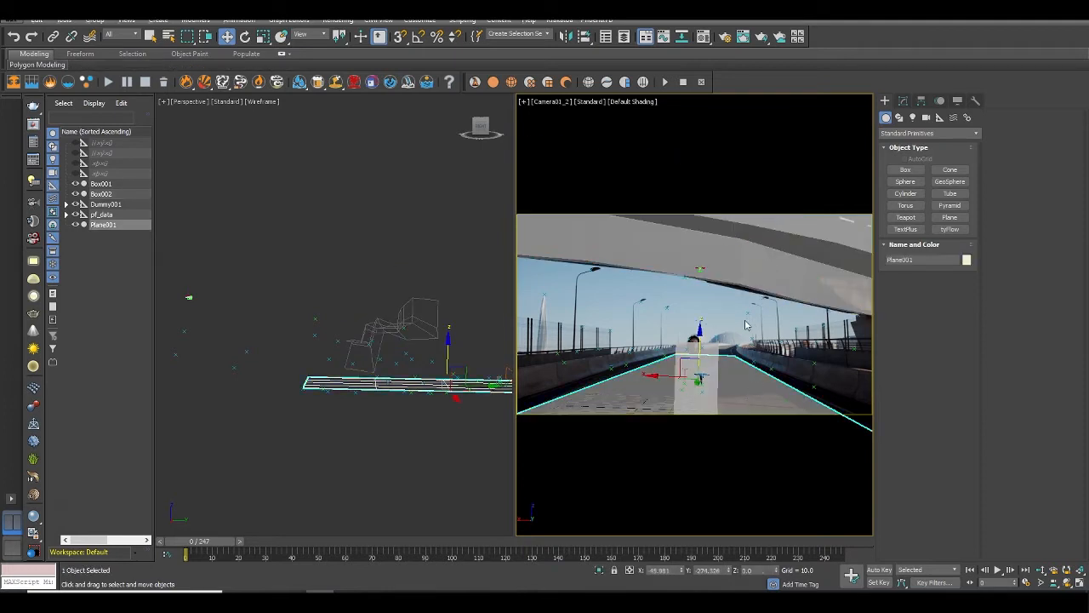
pyautogui.click(745, 325)
pyautogui.click(711, 356)
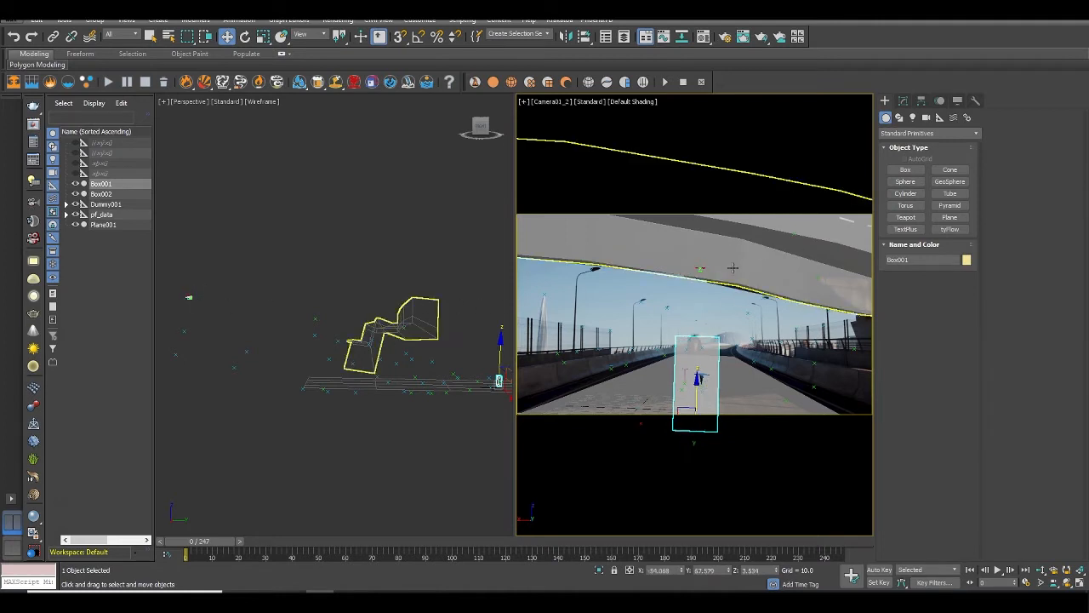
pyautogui.click(772, 283)
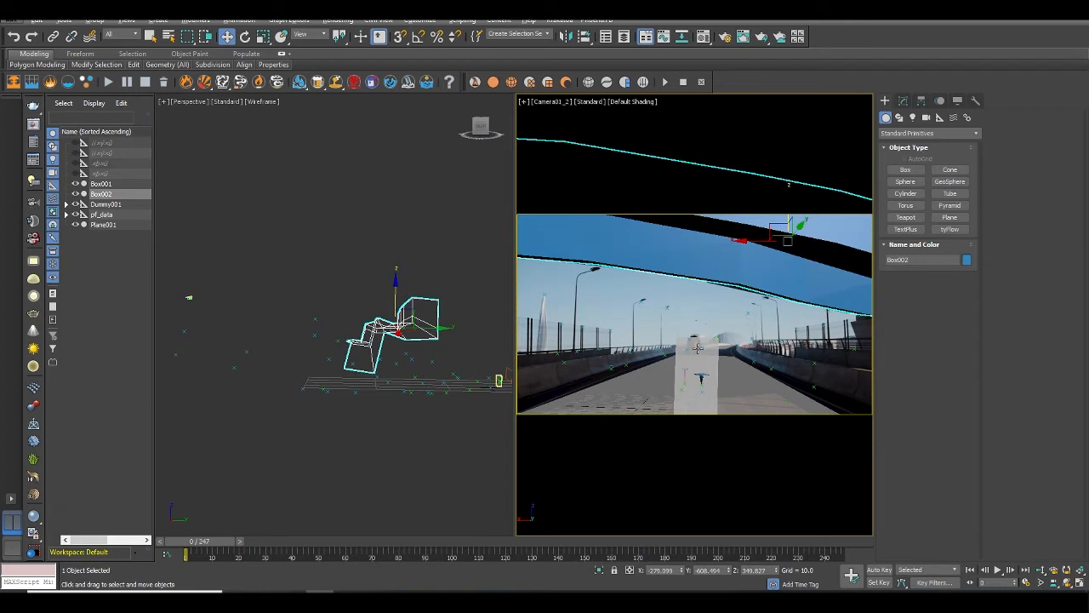
# Shade the perspective view and move the drone's dummy farther away and higher, to about Y -2826 and Z 749.
pyautogui.scroll(-5, 189, 298)
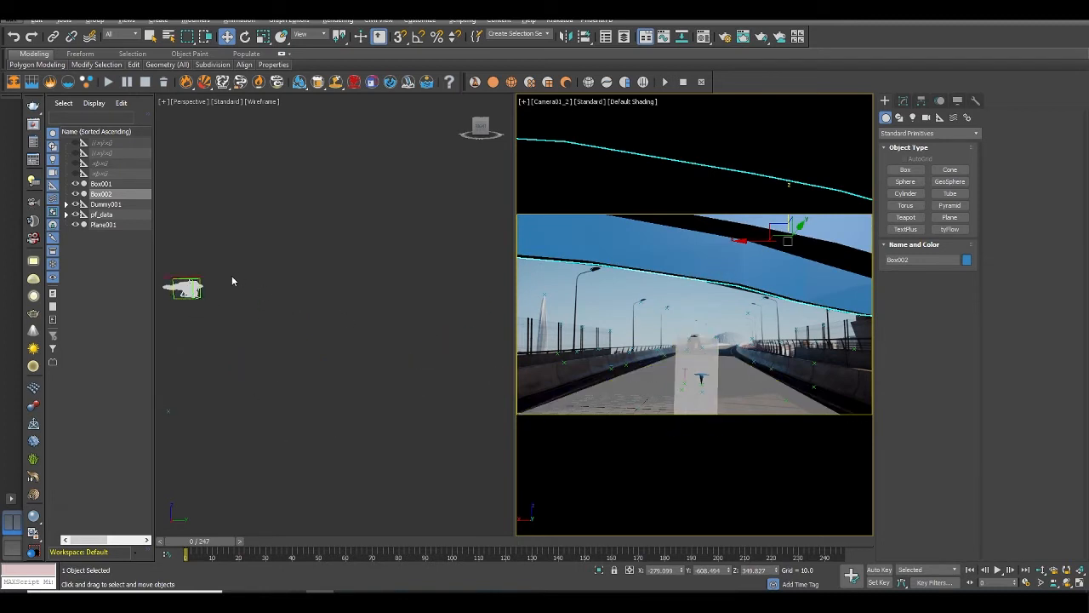
pyautogui.moveTo(231, 281); pyautogui.dragTo(315, 291, button='middle')
pyautogui.click(337, 283)
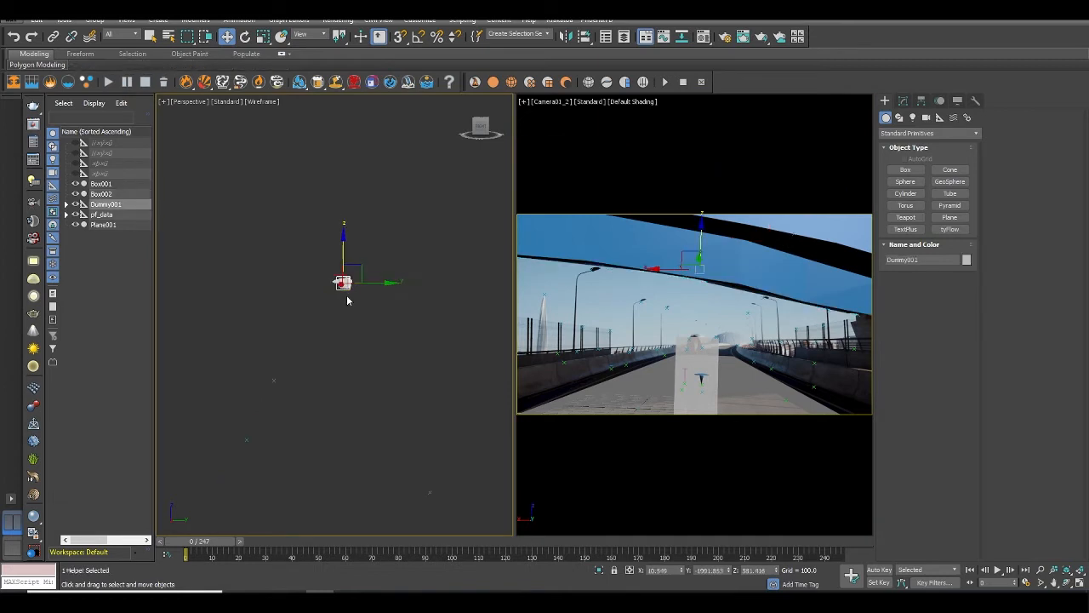
pyautogui.scroll(4, 336, 338)
pyautogui.keyDown('alt'); pyautogui.moveTo(387, 363); pyautogui.dragTo(400, 343, button='middle'); pyautogui.keyUp('alt')
pyautogui.moveTo(400, 343); pyautogui.dragTo(325, 339, button='middle')
pyautogui.press('F3')
pyautogui.moveTo(353, 378)
pyautogui.keyDown('alt'); pyautogui.mouseDown(button='middle')
pyautogui.moveTo(323, 369)
pyautogui.moveTo(331, 376)
pyautogui.mouseUp(button='middle'); pyautogui.keyUp('alt')
pyautogui.moveTo(273, 330); pyautogui.dragTo(241, 314)
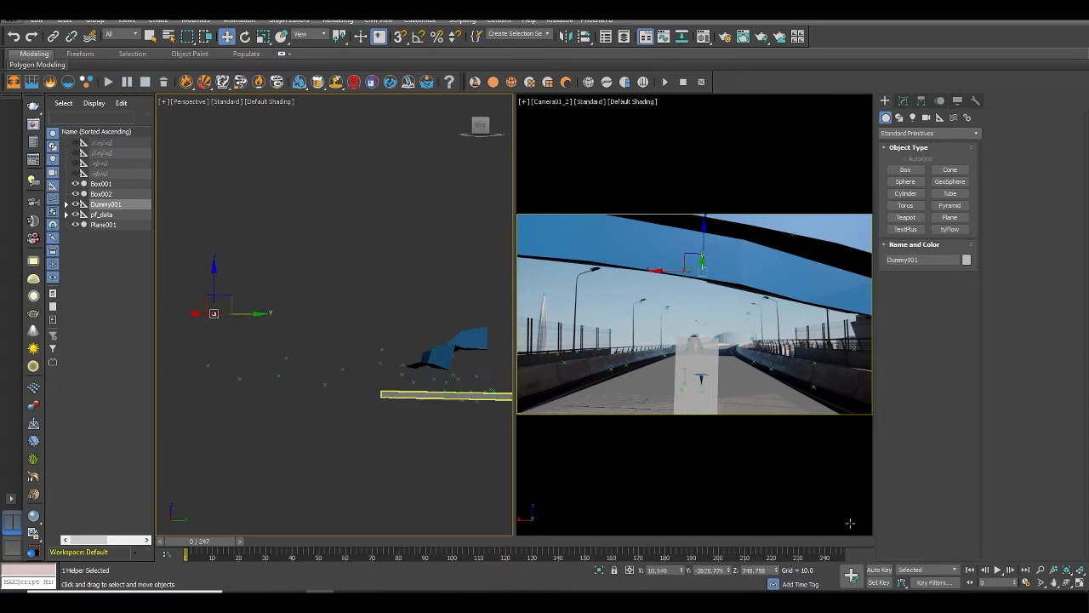
# Turn on automatic keying and, at frame 140, bring the drone under the overpass to about Y -390 and Z 117.
pyautogui.click(879, 569)
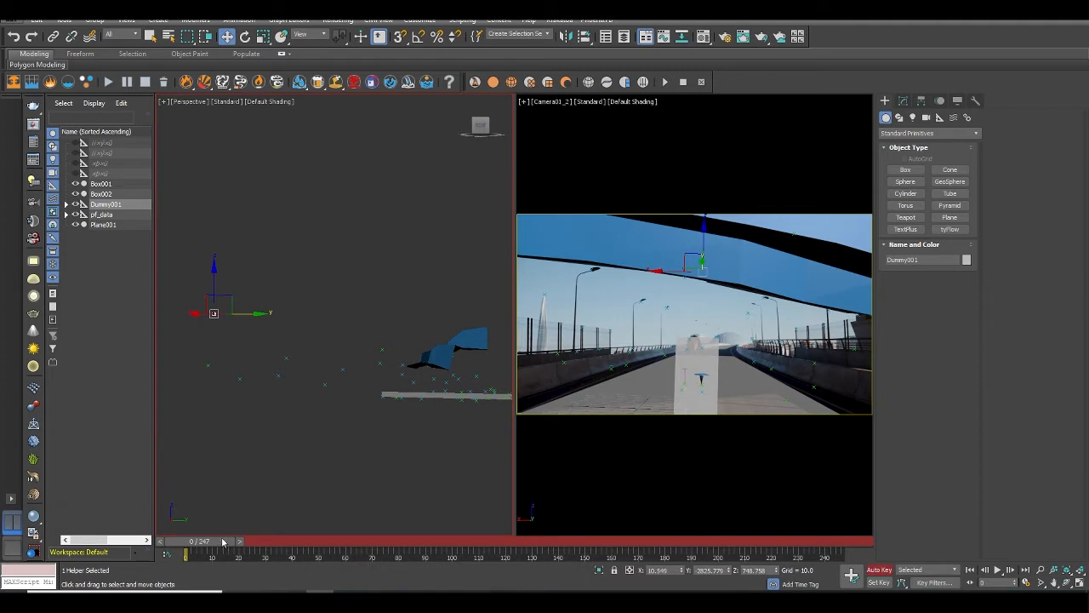
pyautogui.moveTo(217, 543); pyautogui.dragTo(573, 538)
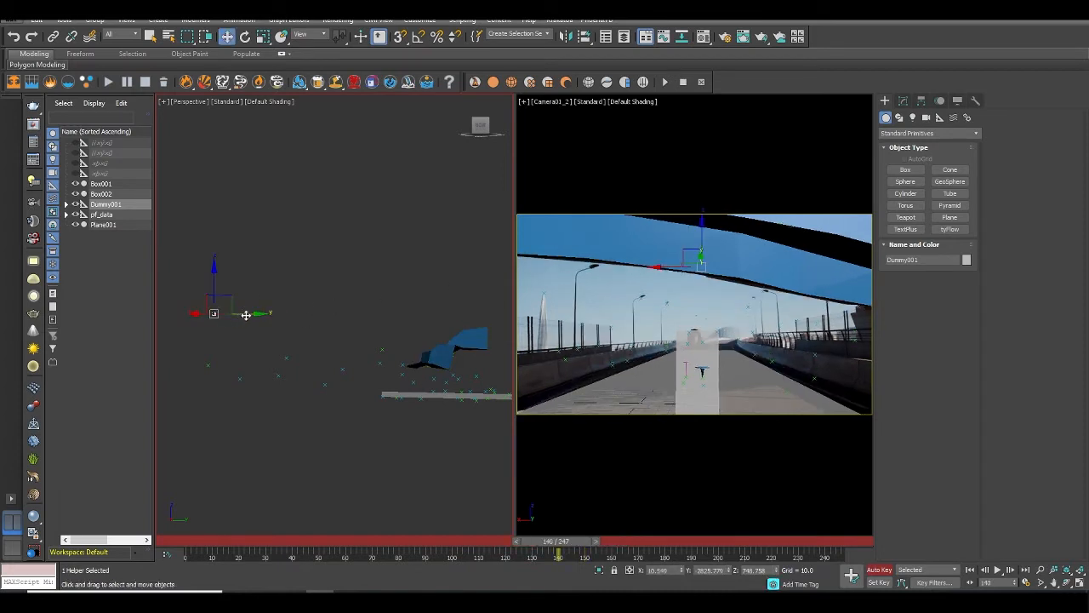
pyautogui.moveTo(245, 315); pyautogui.dragTo(478, 345)
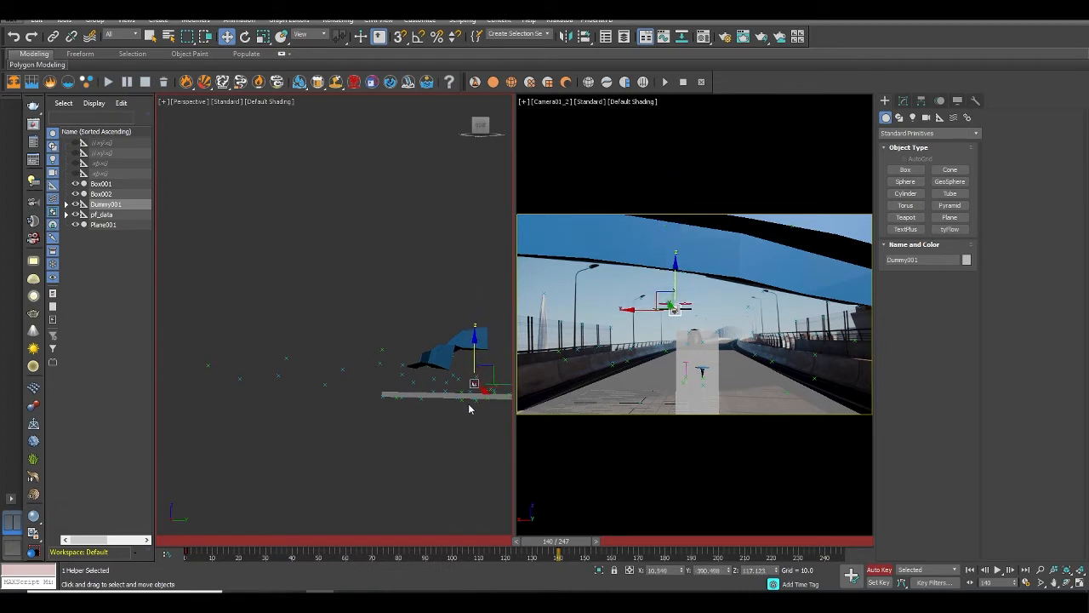
# At frame 140, bring the drone closer to the camera beside the figure box, at about Y 65 and Z 54.
pyautogui.scroll(4, 468, 404)
pyautogui.moveTo(469, 404); pyautogui.dragTo(290, 411, button='middle')
pyautogui.moveTo(330, 364); pyautogui.dragTo(434, 379)
pyautogui.keyDown('alt'); pyautogui.moveTo(433, 380); pyautogui.dragTo(329, 350, button='middle'); pyautogui.keyUp('alt')
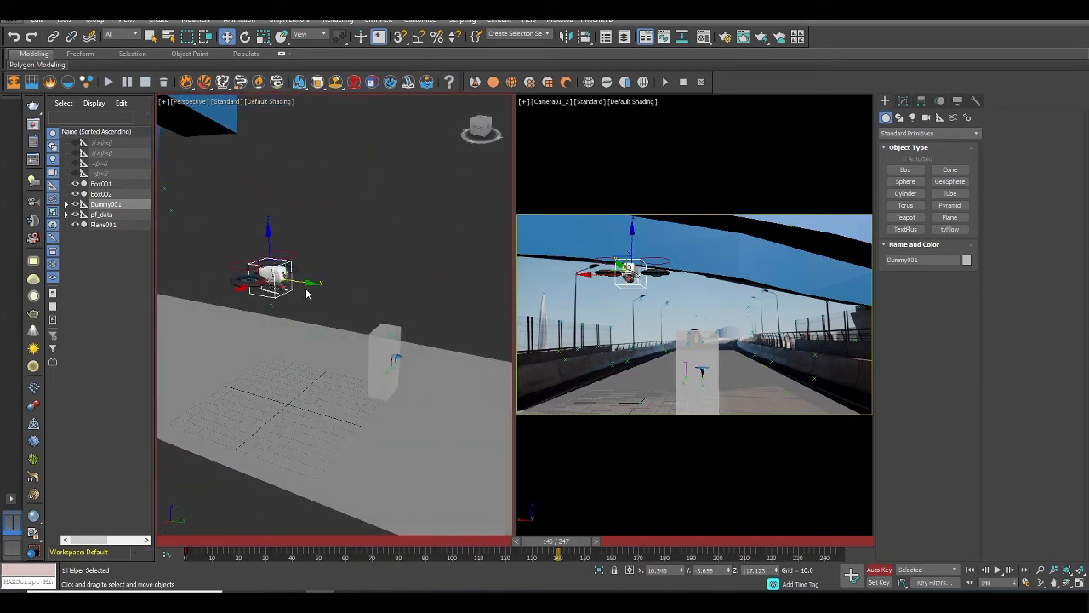
pyautogui.moveTo(305, 287); pyautogui.dragTo(383, 306)
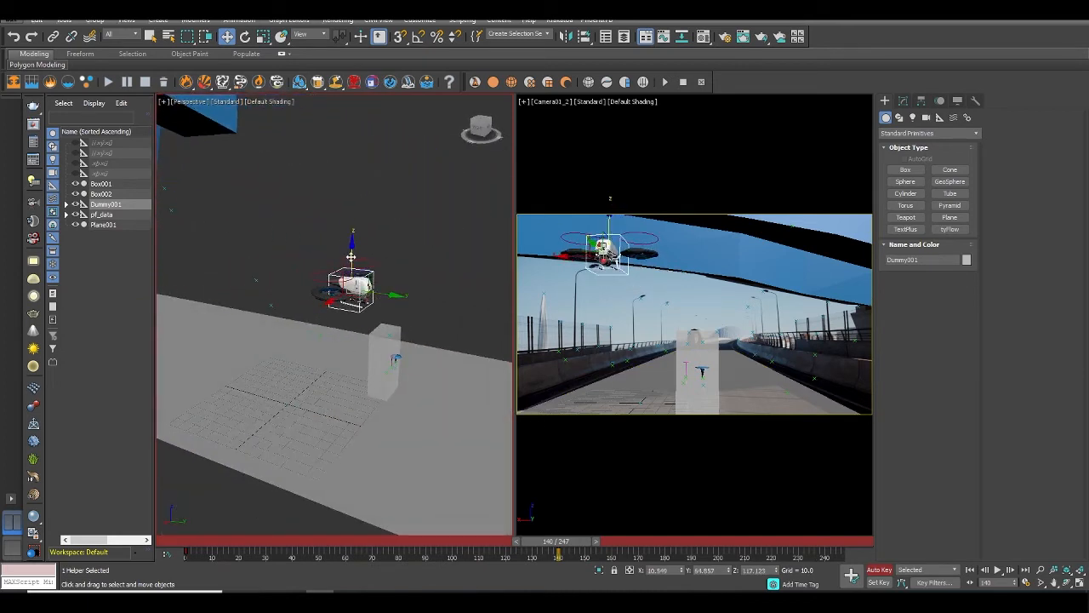
pyautogui.moveTo(356, 262); pyautogui.dragTo(353, 337)
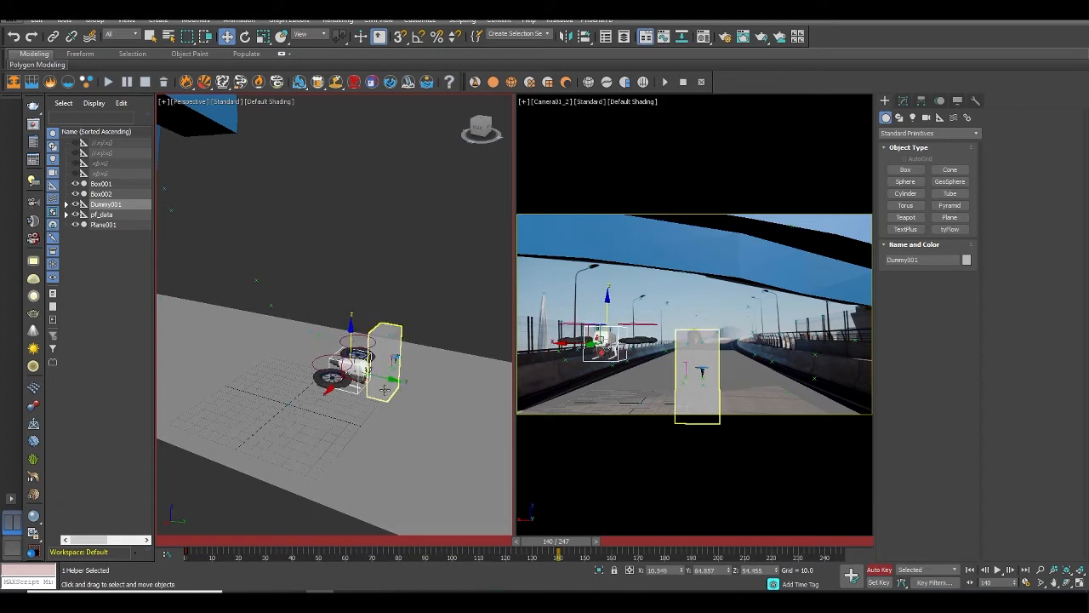
pyautogui.moveTo(385, 378); pyautogui.dragTo(378, 376)
# Scrub from frame 140 back to frame 0 and examine the drone's flight path in both views.
pyautogui.moveTo(576, 553); pyautogui.dragTo(376, 539)
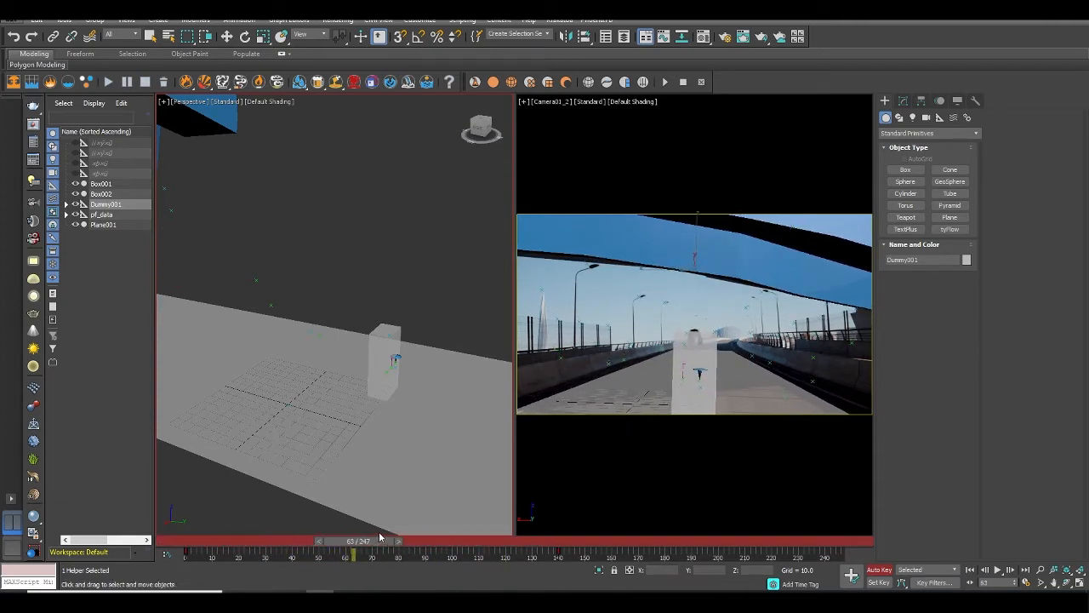
pyautogui.press('w')
pyautogui.scroll(-5, 310, 313)
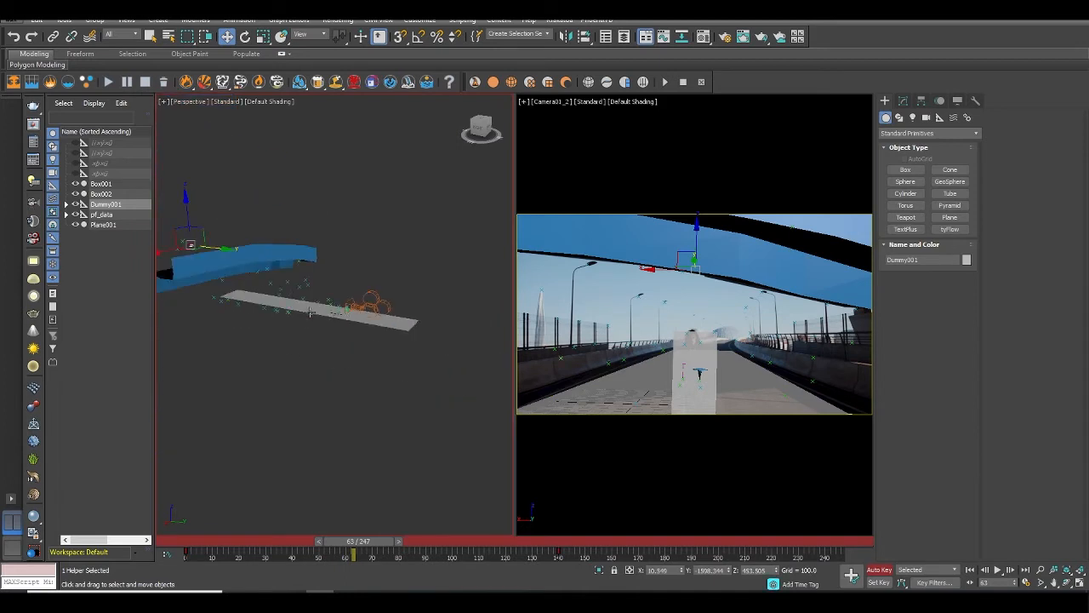
pyautogui.keyDown('alt'); pyautogui.moveTo(310, 313); pyautogui.dragTo(330, 431, button='middle'); pyautogui.keyUp('alt')
pyautogui.moveTo(381, 540); pyautogui.dragTo(375, 541)
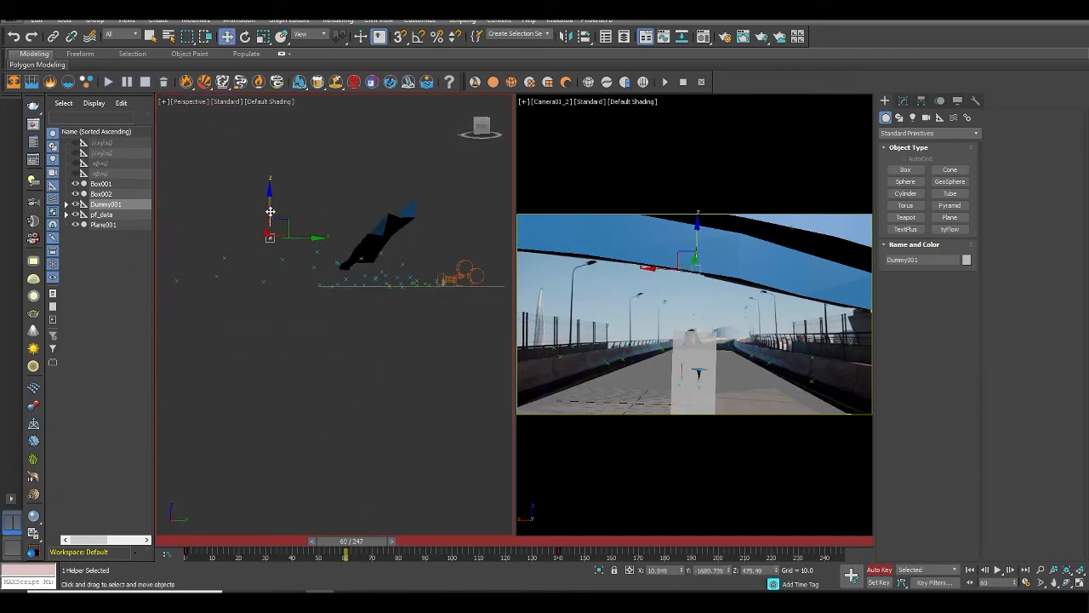
pyautogui.moveTo(355, 541); pyautogui.dragTo(185, 549)
pyautogui.press('w')
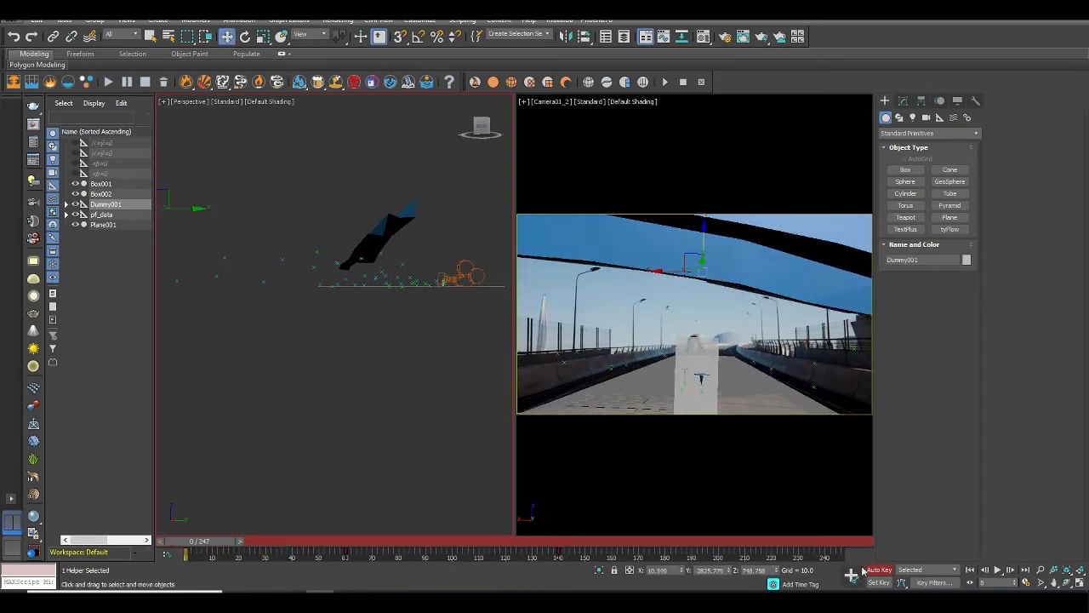
# Play back the drone's flight animation and return to about frame 140.
pyautogui.click(999, 570)
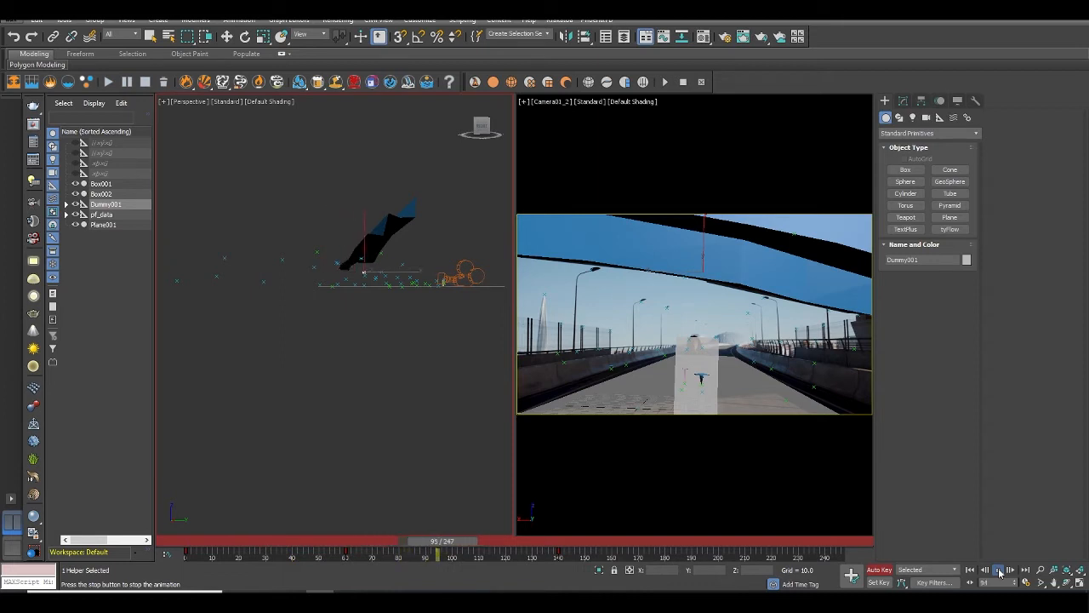
pyautogui.click(999, 572)
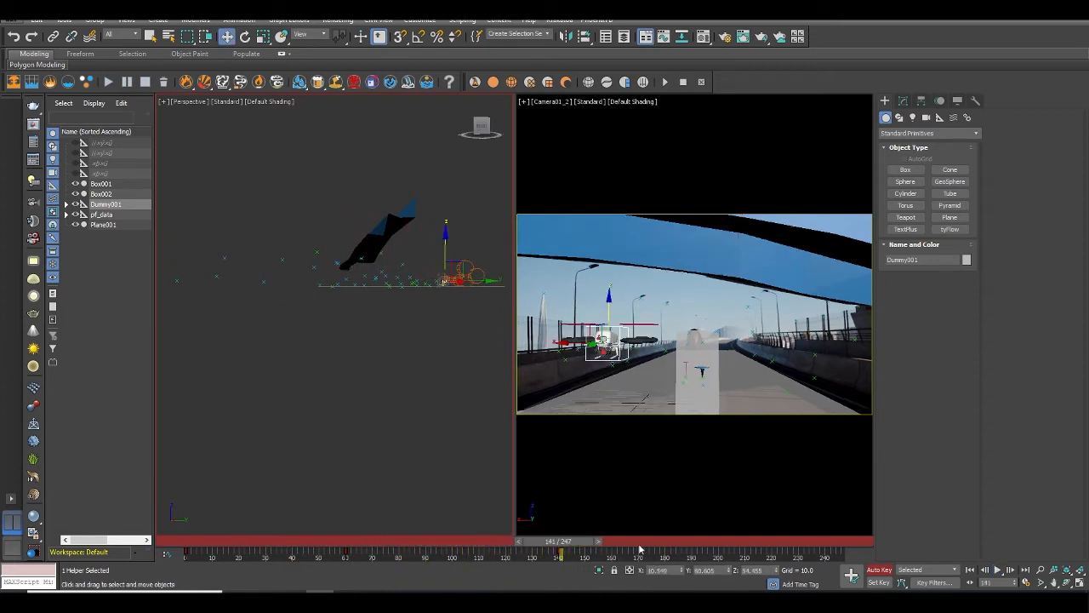
pyautogui.moveTo(638, 542); pyautogui.dragTo(577, 555)
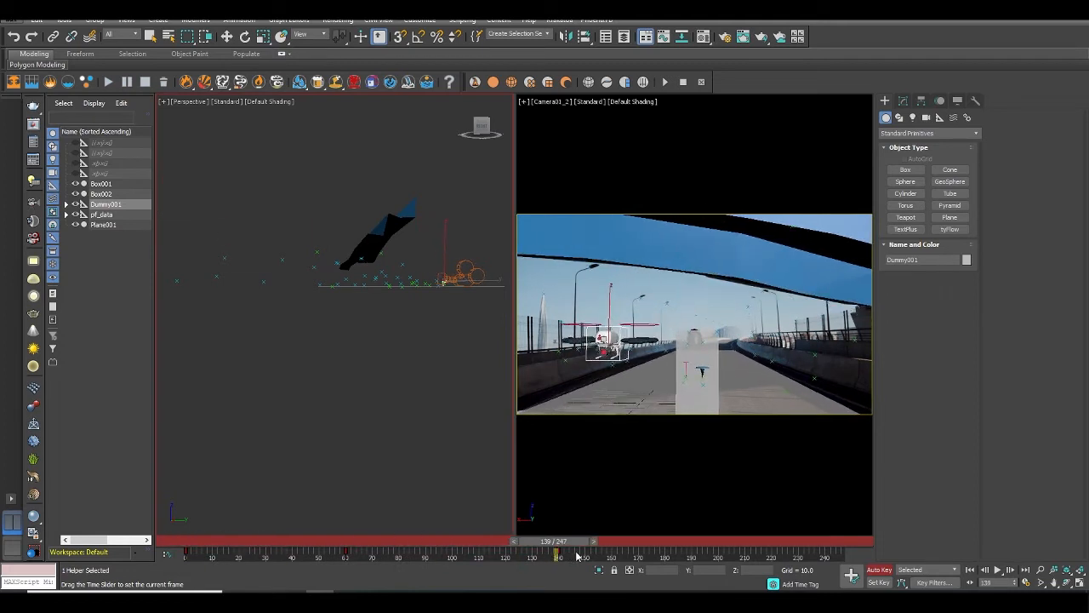
# At frame 140, rotate the drone's dummy about 18° around Z.
pyautogui.press('w')
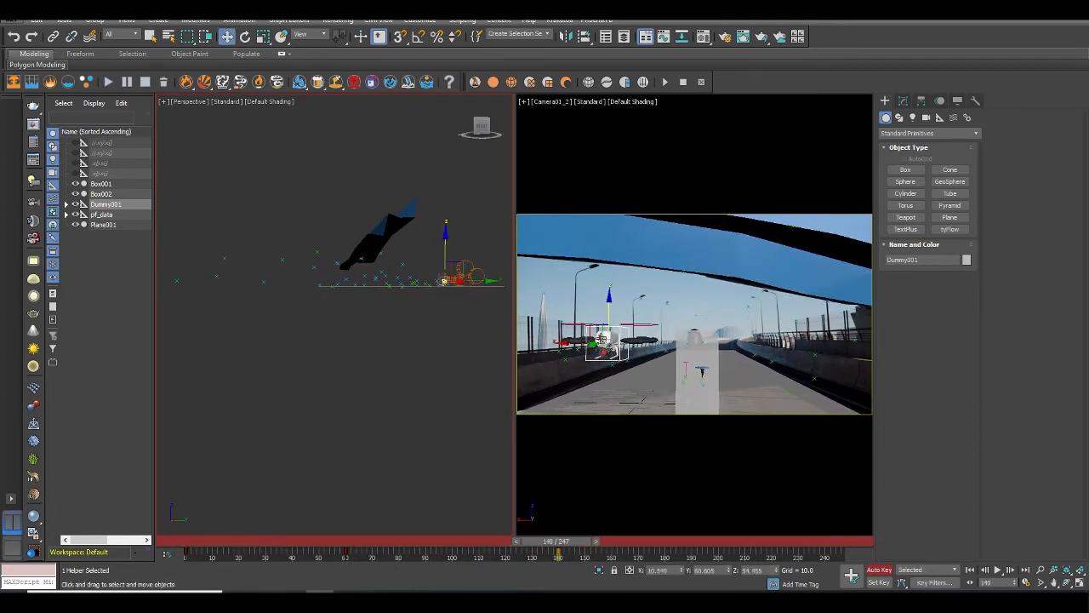
pyautogui.press('z')
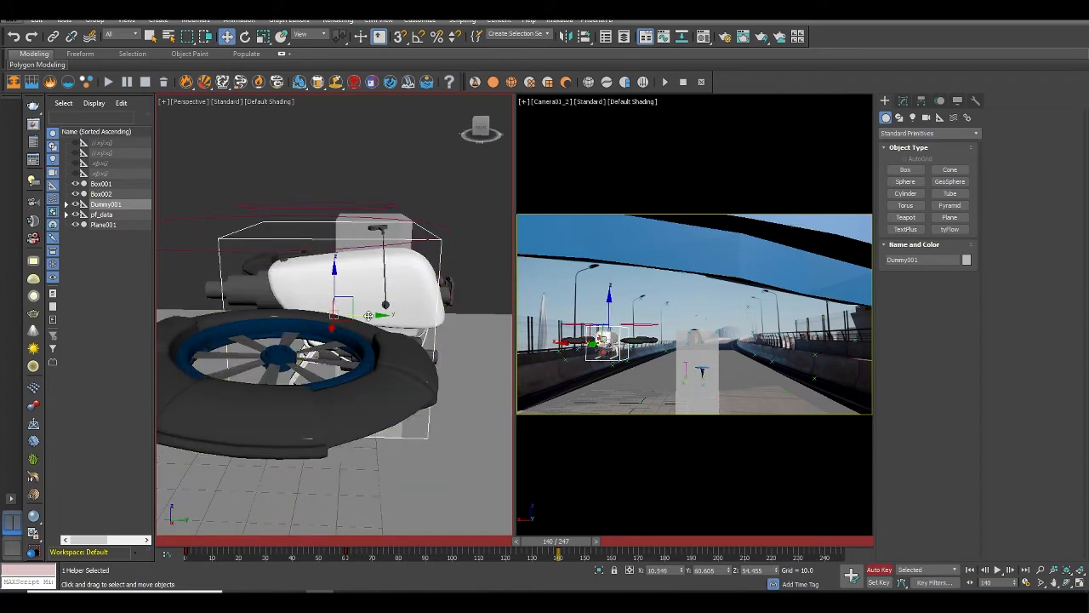
pyautogui.keyDown('alt'); pyautogui.moveTo(404, 320); pyautogui.dragTo(390, 365, button='middle'); pyautogui.keyUp('alt')
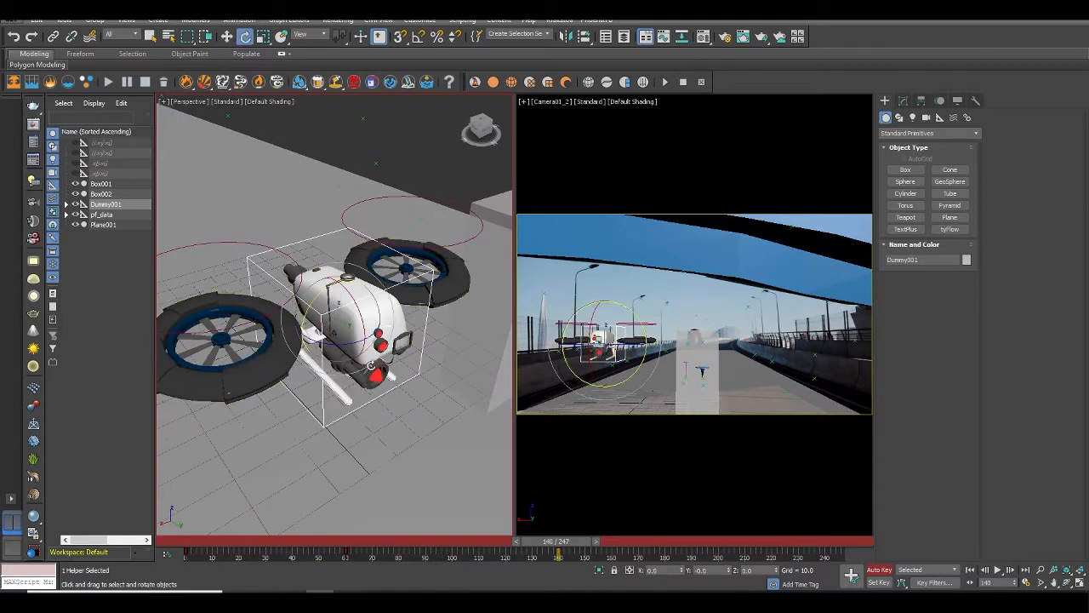
pyautogui.press('e')
pyautogui.moveTo(344, 344); pyautogui.dragTo(365, 344)
# At frame 106, reset the drone dummy's Z rotation to 0.
pyautogui.moveTo(558, 542); pyautogui.dragTo(474, 537)
pyautogui.press('e')
pyautogui.scroll(-5, 419, 324)
pyautogui.scroll(-2, 309, 227)
pyautogui.moveTo(309, 227); pyautogui.dragTo(390, 321, button='middle')
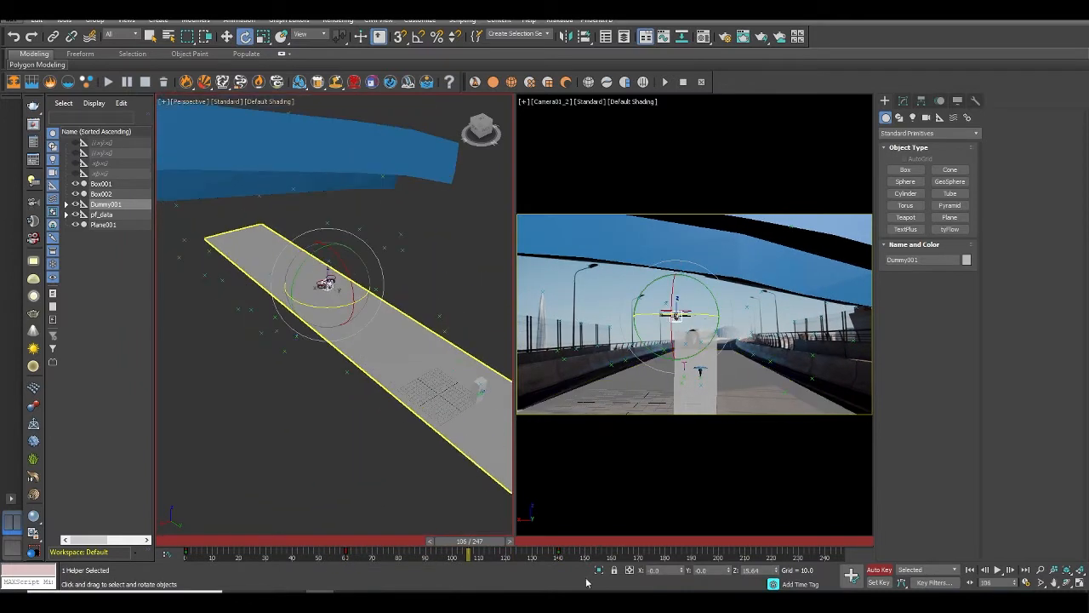
pyautogui.rightClick(776, 572)
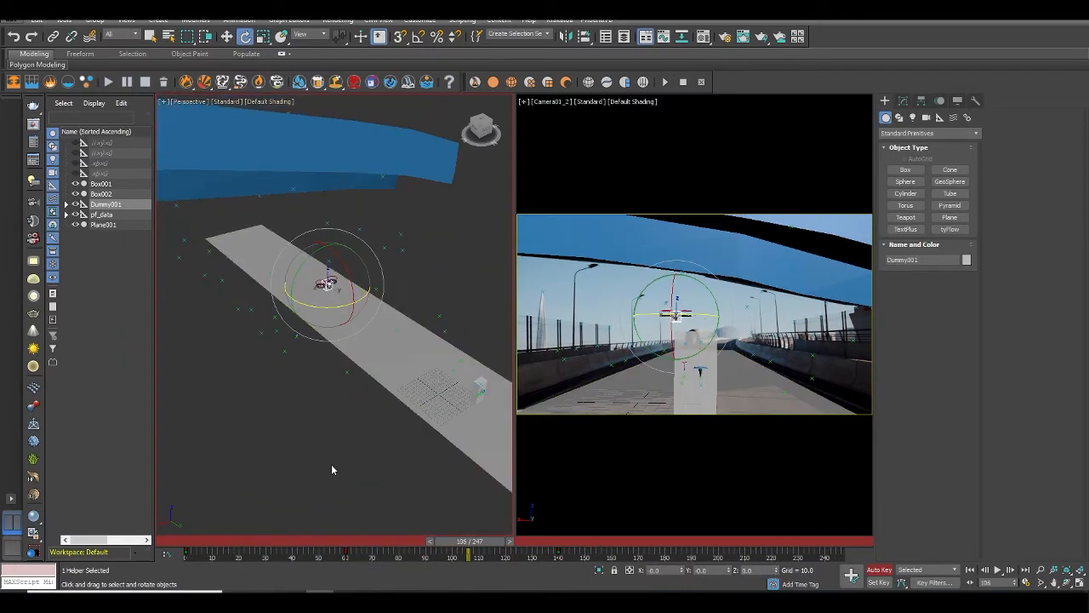
# Shift the drone dummy's zero-rotation key from frame 106 to frame 134.
pyautogui.moveTo(466, 553); pyautogui.dragTo(537, 532)
pyautogui.press('e')
pyautogui.moveTo(395, 397); pyautogui.dragTo(449, 496, button='middle')
pyautogui.moveTo(523, 554)
pyautogui.mouseDown()
pyautogui.moveTo(232, 549)
pyautogui.moveTo(541, 550)
pyautogui.mouseUp()
pyautogui.press('e')
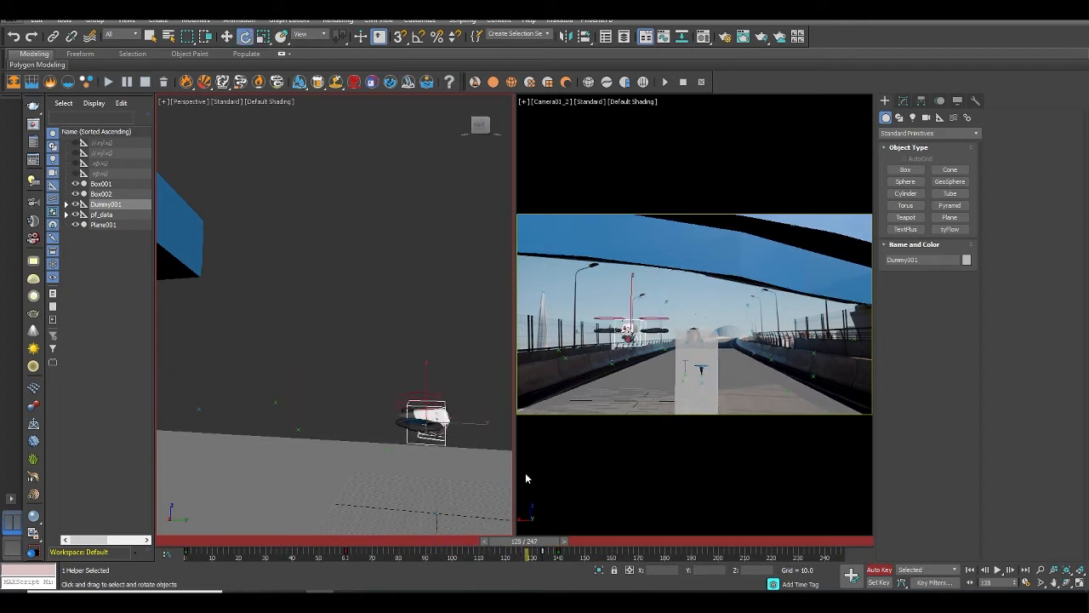
# Select both rotor control circles and tilt them around X, about -25° at frame 131 and more steeply at frame 125.
pyautogui.scroll(2, 447, 414)
pyautogui.keyDown('alt'); pyautogui.moveTo(448, 412); pyautogui.dragTo(425, 388, button='middle'); pyautogui.keyUp('alt')
pyautogui.click(424, 387)
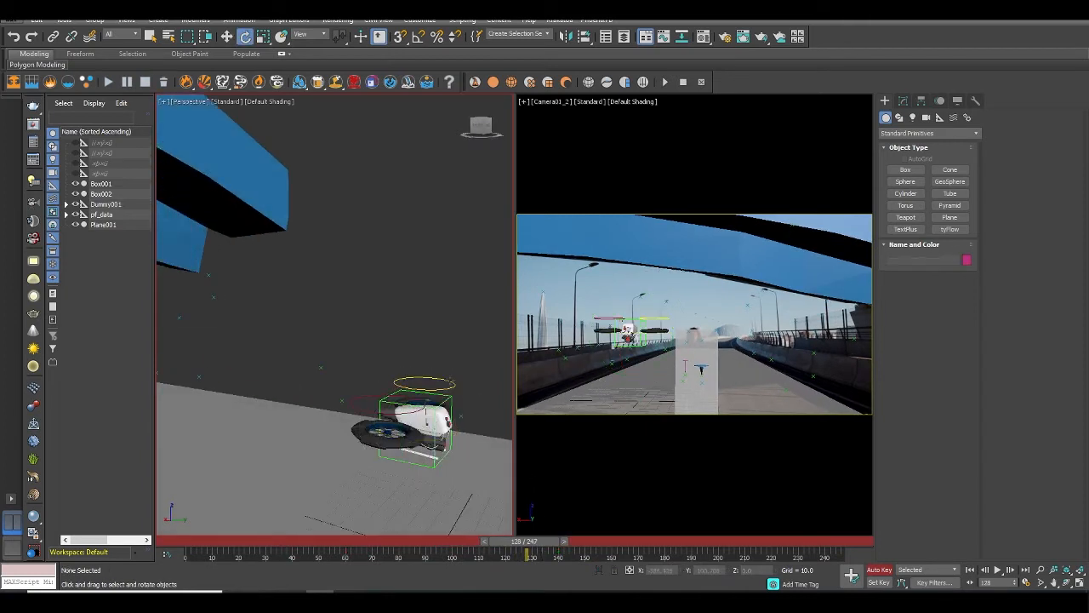
pyautogui.keyDown('ctrl'); pyautogui.click(363, 399); pyautogui.keyUp('ctrl')
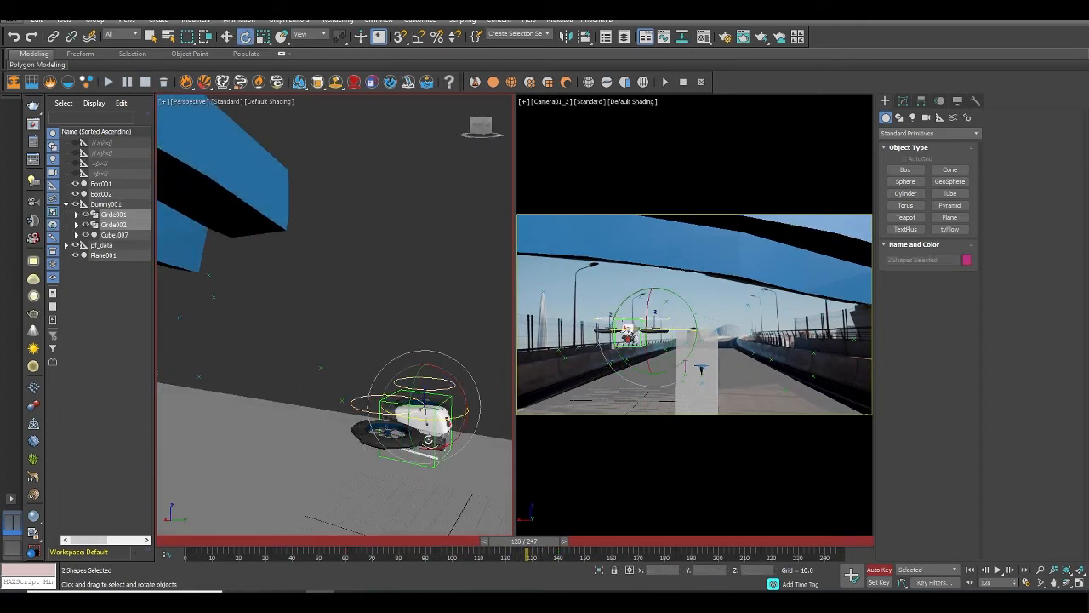
pyautogui.moveTo(429, 437); pyautogui.dragTo(395, 433, button='middle')
pyautogui.moveTo(533, 549)
pyautogui.mouseDown()
pyautogui.moveTo(365, 549)
pyautogui.moveTo(545, 551)
pyautogui.mouseUp()
pyautogui.press('e')
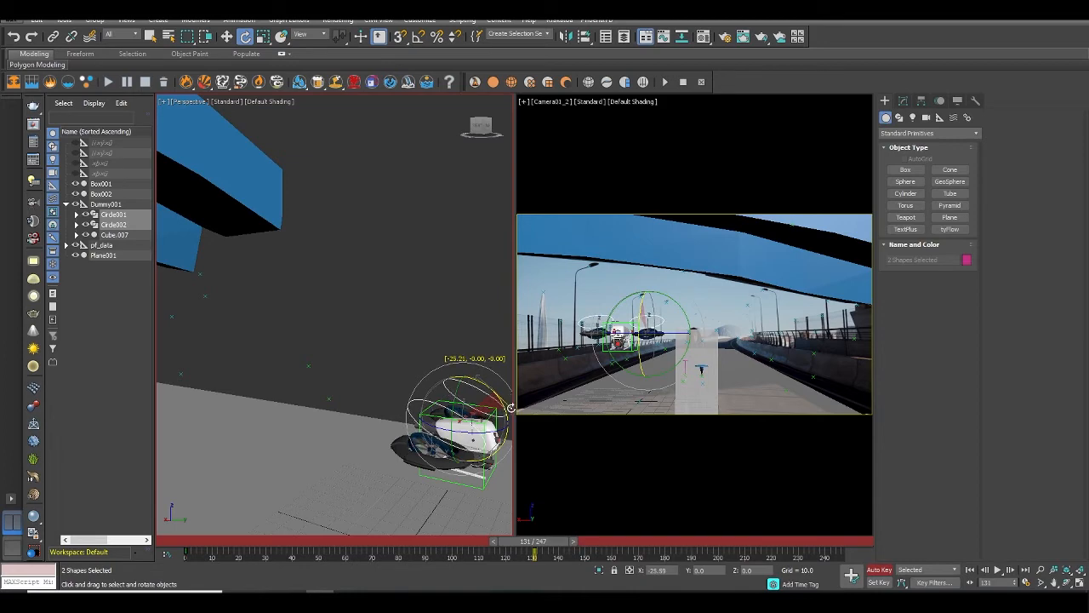
pyautogui.moveTo(553, 542); pyautogui.dragTo(518, 557)
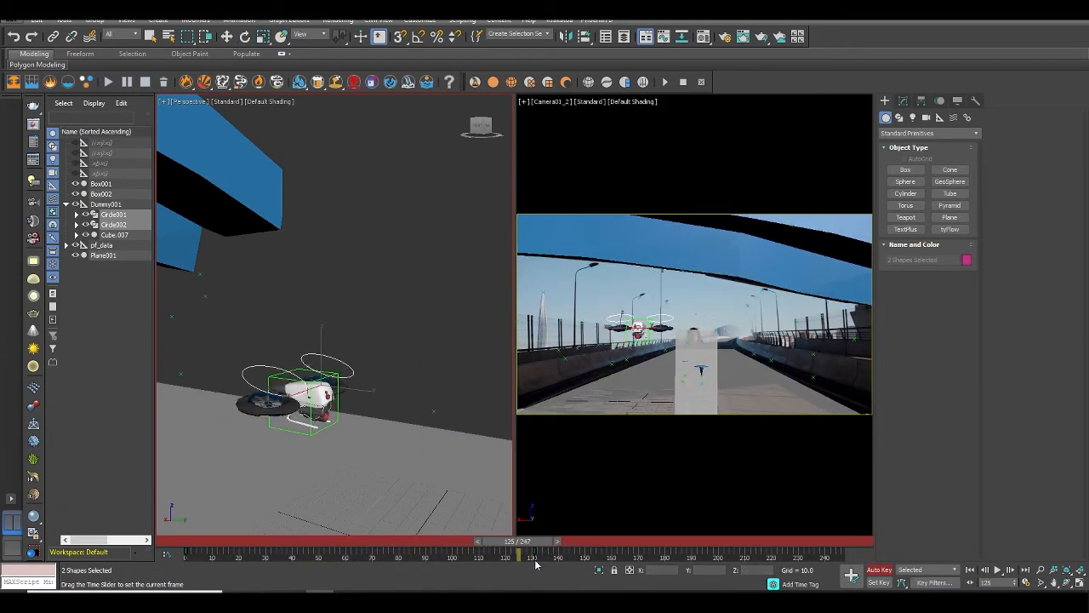
pyautogui.press('e')
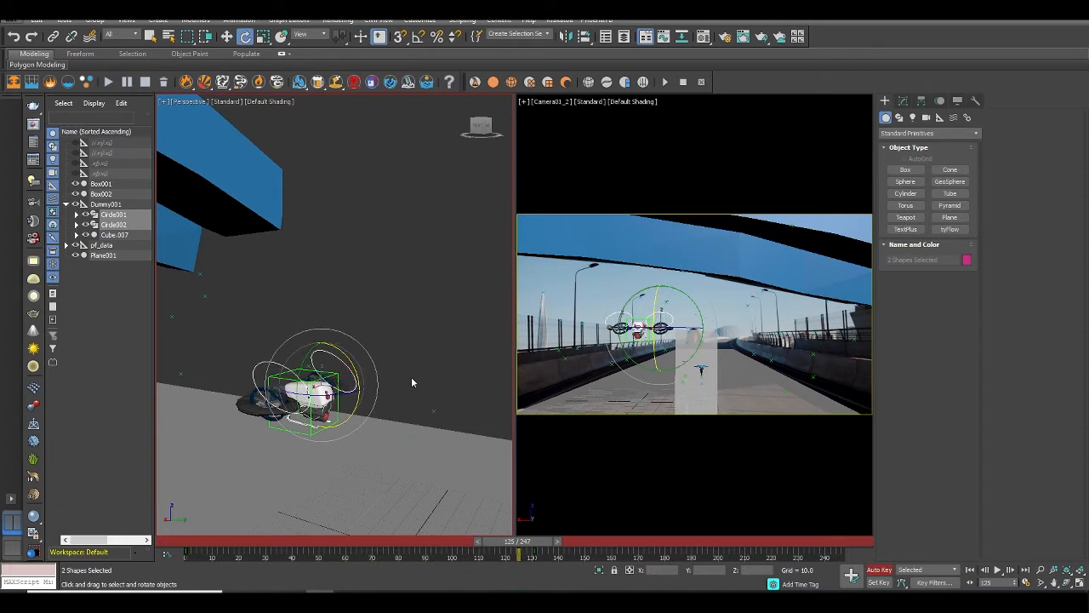
# Select the drone's dummy and tilt it about -21° around X at frame 134.
pyautogui.click(411, 382)
pyautogui.click(337, 406)
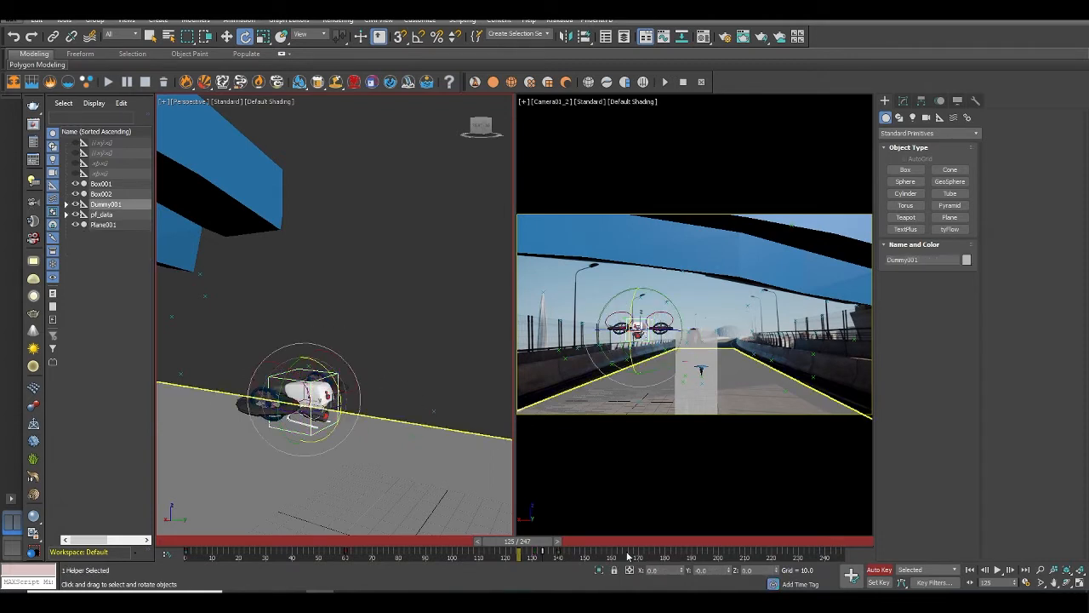
pyautogui.moveTo(545, 545)
pyautogui.mouseDown()
pyautogui.moveTo(556, 549)
pyautogui.moveTo(458, 555)
pyautogui.moveTo(546, 561)
pyautogui.mouseUp()
pyautogui.click(547, 564)
pyautogui.press('e')
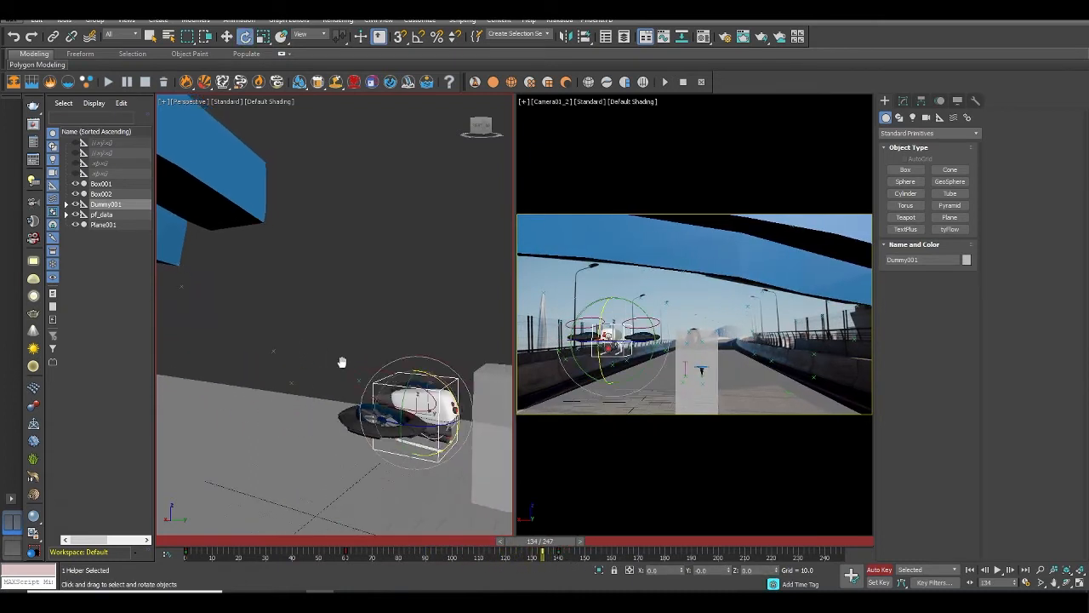
pyautogui.moveTo(449, 387); pyautogui.dragTo(467, 400)
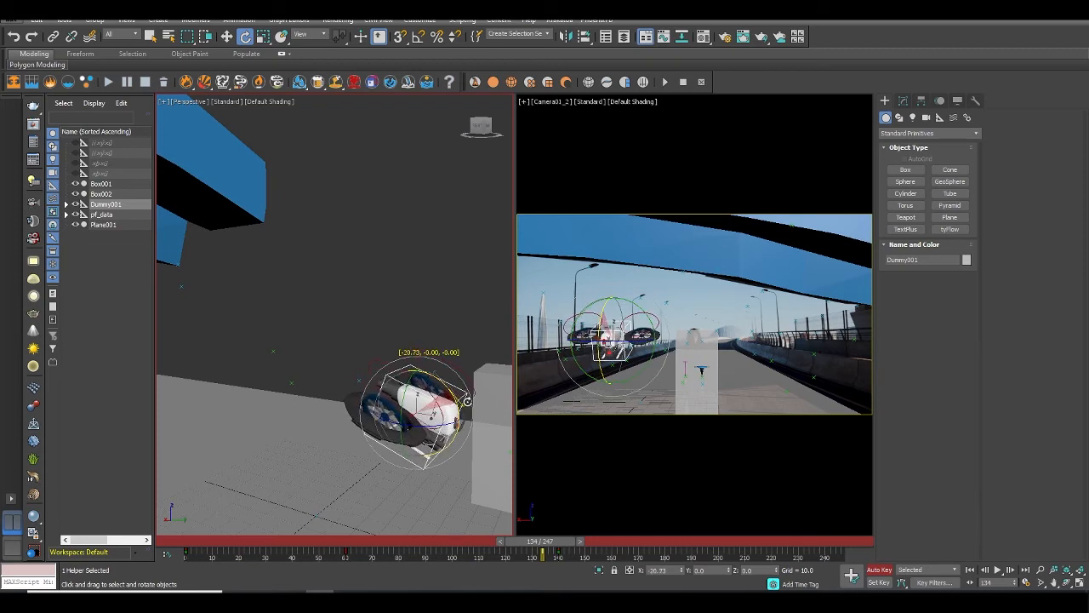
# At frame 60, tilt the drone's dummy by about another -11° around X.
pyautogui.moveTo(563, 541); pyautogui.dragTo(369, 545)
pyautogui.scroll(-5, 409, 417)
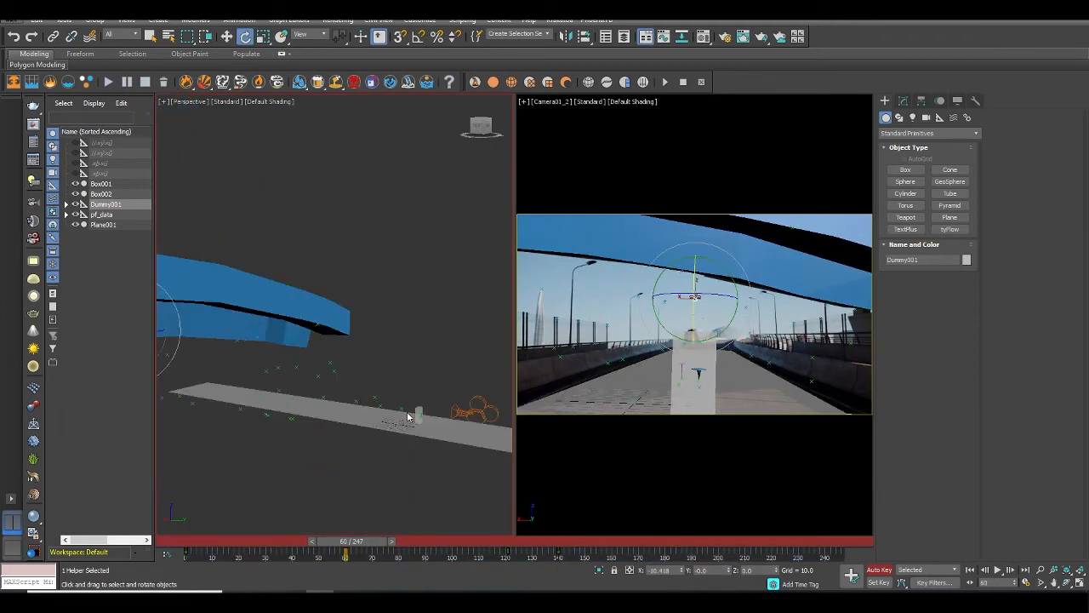
pyautogui.scroll(3, 296, 387)
pyautogui.press('z')
pyautogui.keyDown('alt'); pyautogui.moveTo(386, 397); pyautogui.dragTo(388, 303, button='middle'); pyautogui.keyUp('alt')
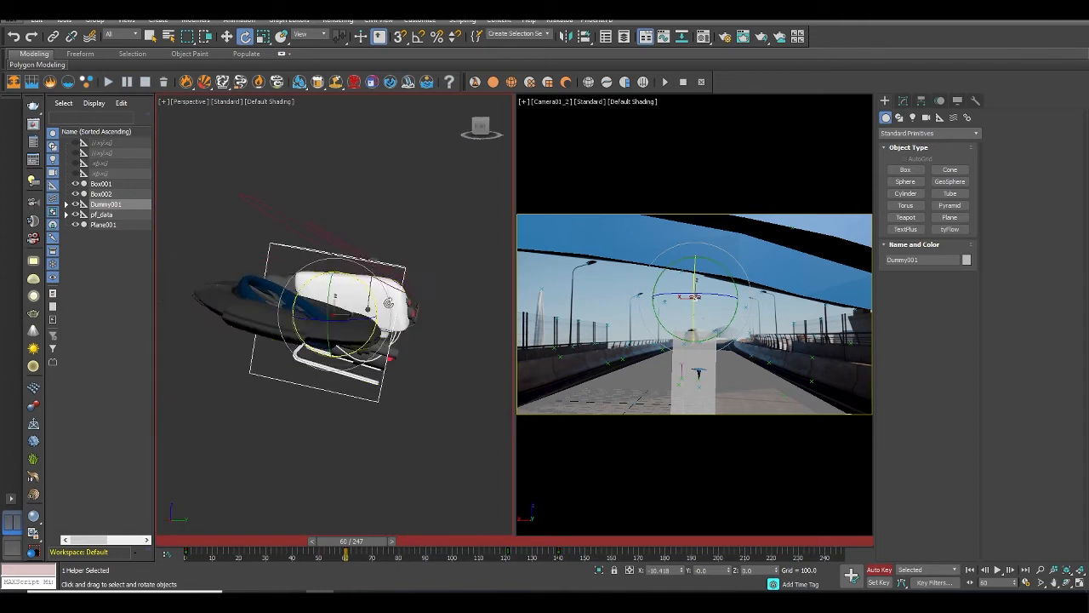
pyautogui.moveTo(365, 286); pyautogui.dragTo(376, 290)
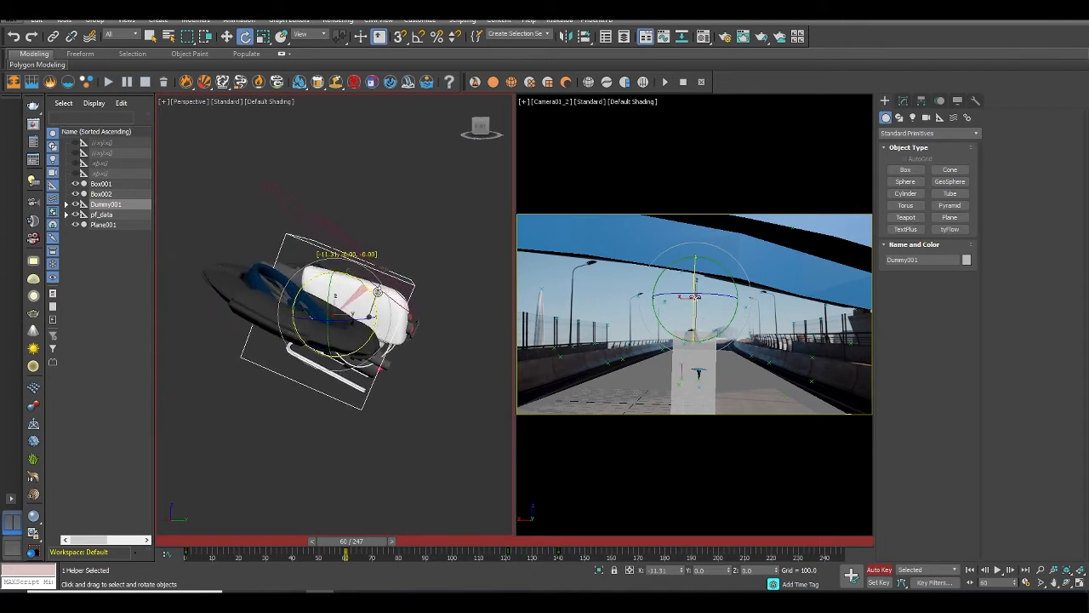
# Scrub forward to around frame 121 and examine the drone's tilt as it passes the overpass.
pyautogui.moveTo(371, 541); pyautogui.dragTo(495, 543)
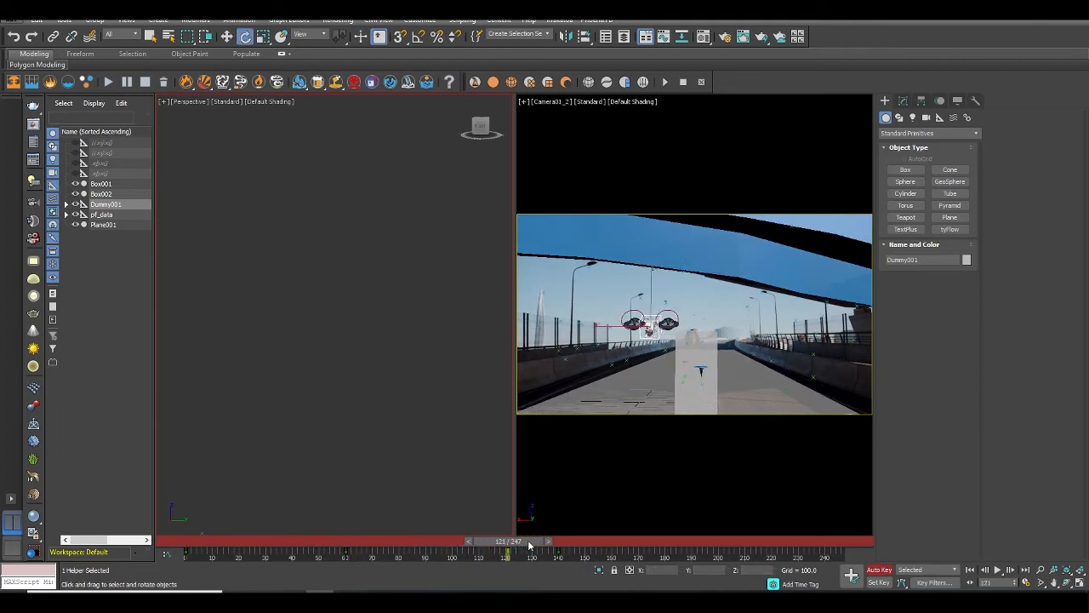
pyautogui.press('z')
pyautogui.scroll(-5, 449, 437)
pyautogui.keyDown('alt'); pyautogui.moveTo(449, 438); pyautogui.dragTo(385, 445, button='middle'); pyautogui.keyUp('alt')
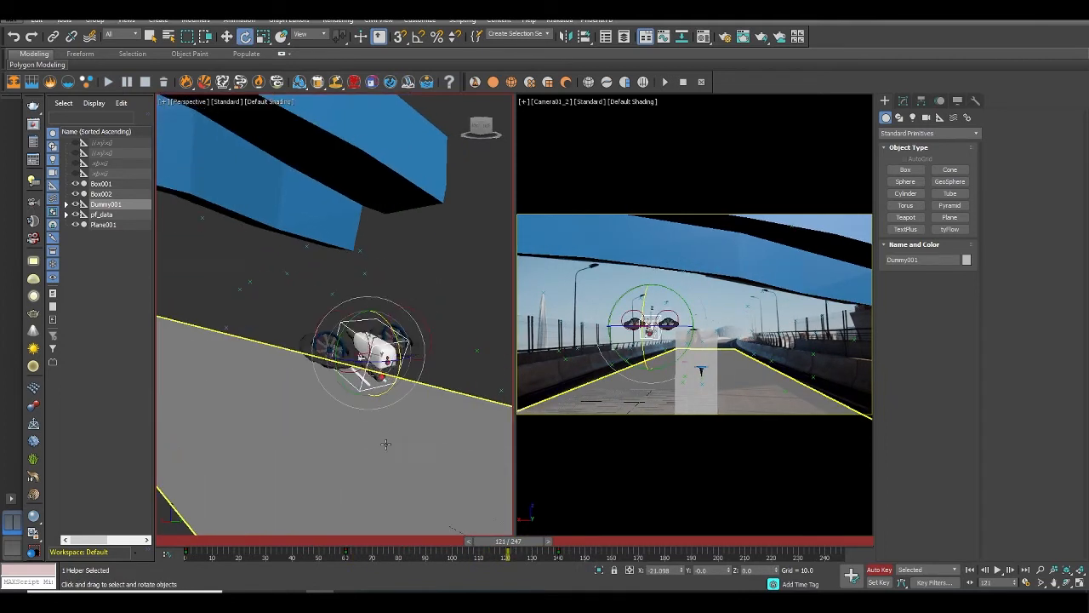
pyautogui.moveTo(523, 547); pyautogui.dragTo(531, 546)
pyautogui.press('e')
pyautogui.moveTo(497, 501); pyautogui.dragTo(411, 482, button='middle')
pyautogui.moveTo(524, 545); pyautogui.dragTo(515, 571)
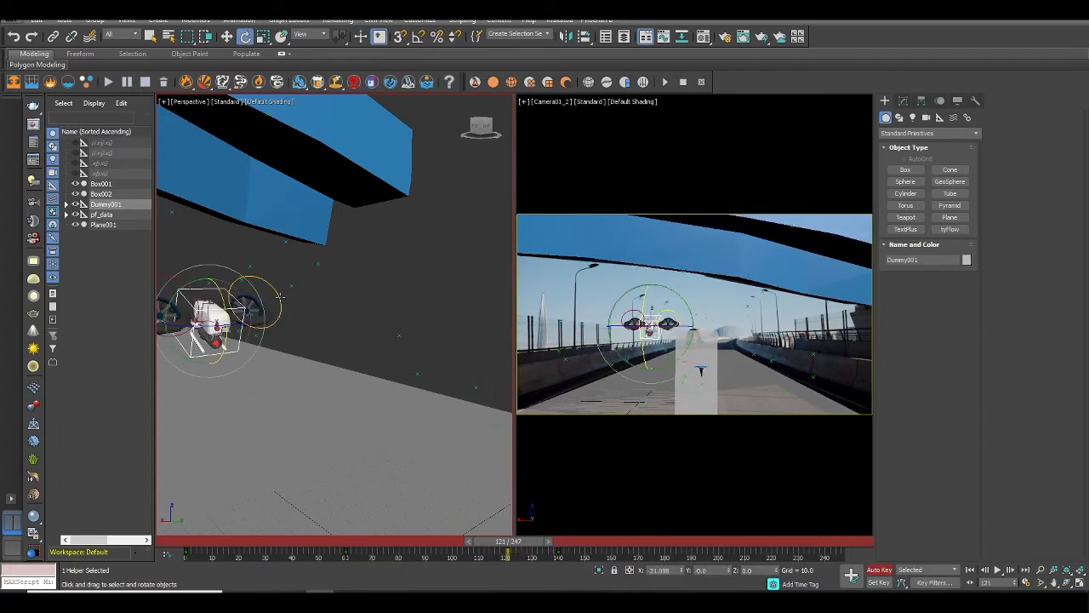
# Select both rotor control circles on the drone at frame 121.
pyautogui.click(279, 295)
pyautogui.keyDown('alt'); pyautogui.moveTo(320, 333); pyautogui.dragTo(325, 336, button='middle'); pyautogui.keyUp('alt')
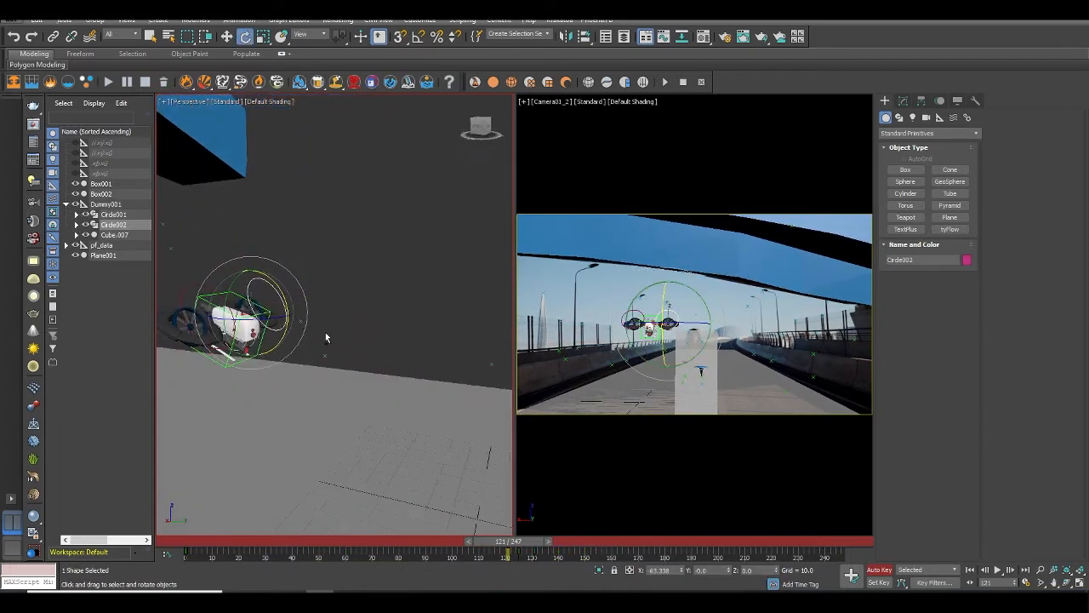
pyautogui.keyDown('ctrl'); pyautogui.click(195, 288); pyautogui.keyUp('ctrl')
pyautogui.scroll(2, 212, 291)
pyautogui.moveTo(251, 344); pyautogui.dragTo(411, 466, button='middle')
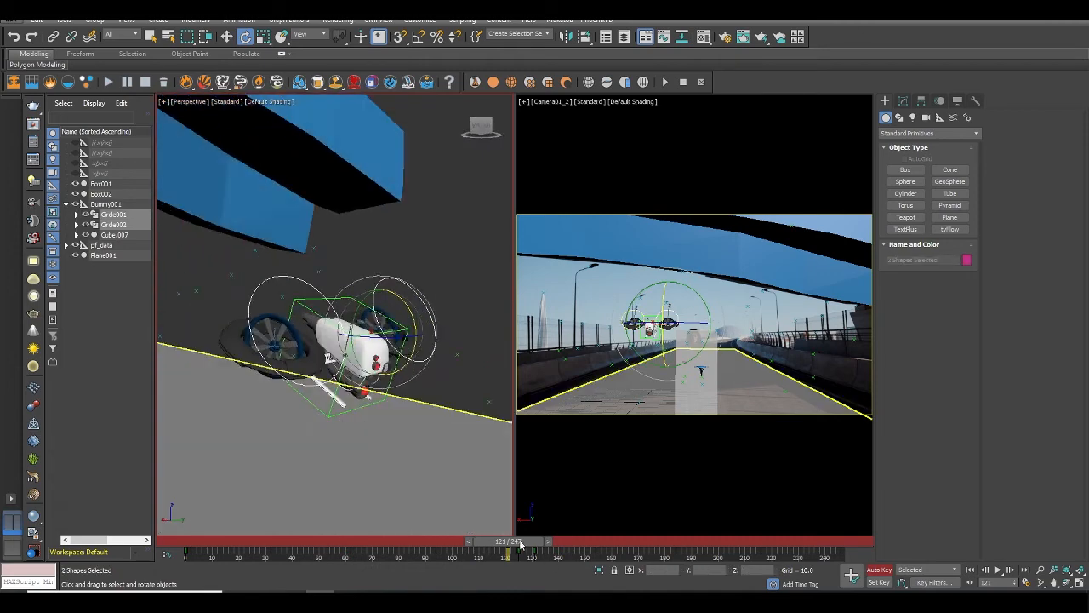
# Check the rotor angles up to frame 134, and tilt both rotor control circles around X at frame 131.
pyautogui.moveTo(521, 544)
pyautogui.mouseDown()
pyautogui.moveTo(506, 544)
pyautogui.moveTo(526, 546)
pyautogui.mouseUp()
pyautogui.press('e')
pyautogui.moveTo(476, 468); pyautogui.dragTo(332, 430, button='middle')
pyautogui.scroll(-3, 332, 430)
pyautogui.moveTo(539, 544); pyautogui.dragTo(564, 546)
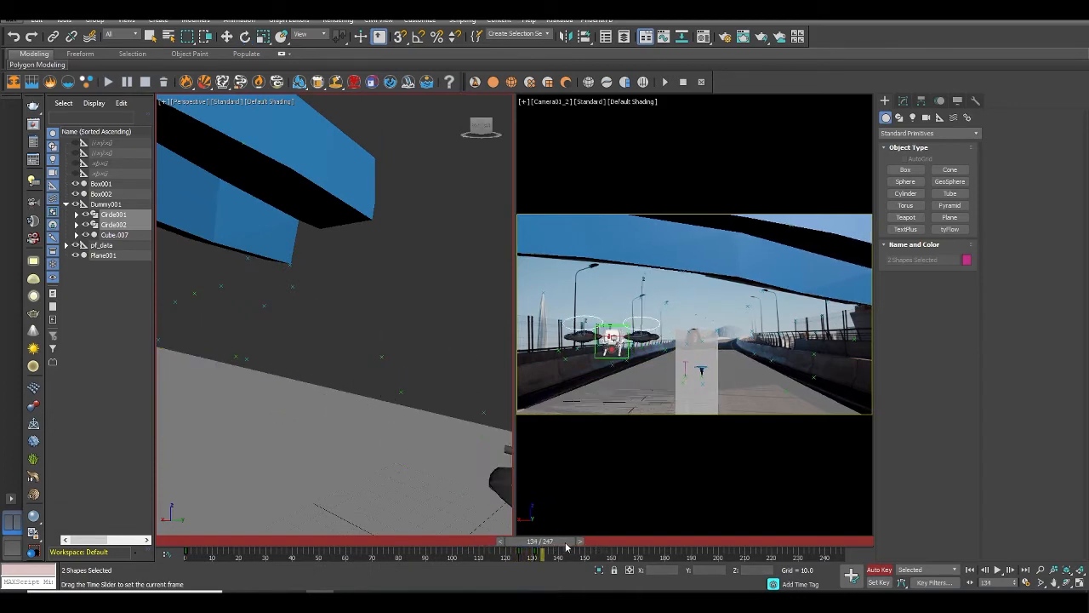
pyautogui.moveTo(476, 468); pyautogui.dragTo(278, 398, button='middle')
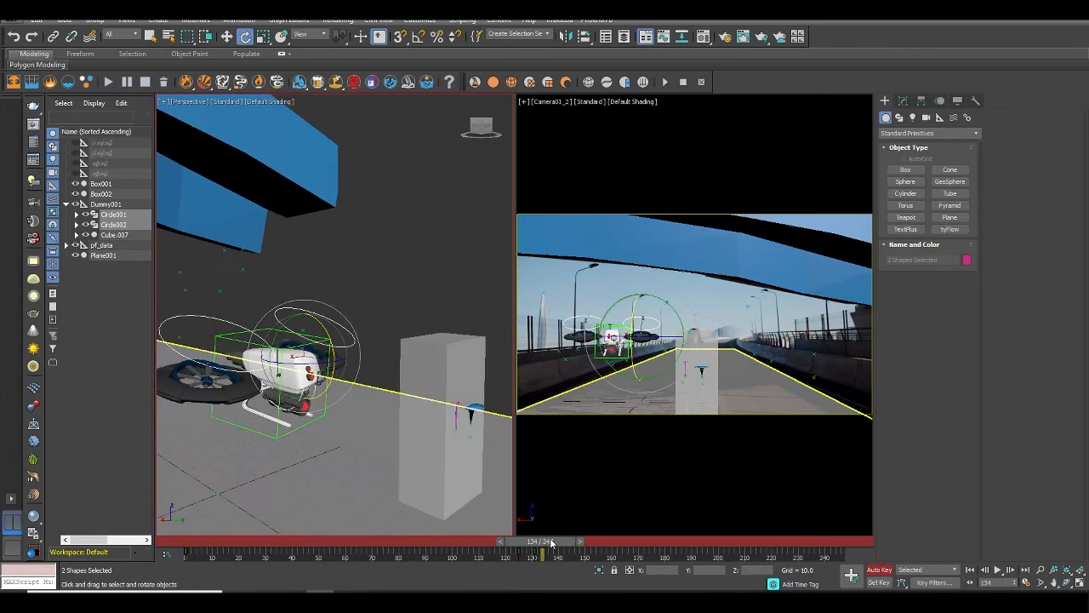
pyautogui.moveTo(552, 542)
pyautogui.mouseDown()
pyautogui.moveTo(572, 552)
pyautogui.moveTo(517, 552)
pyautogui.moveTo(545, 552)
pyautogui.mouseUp()
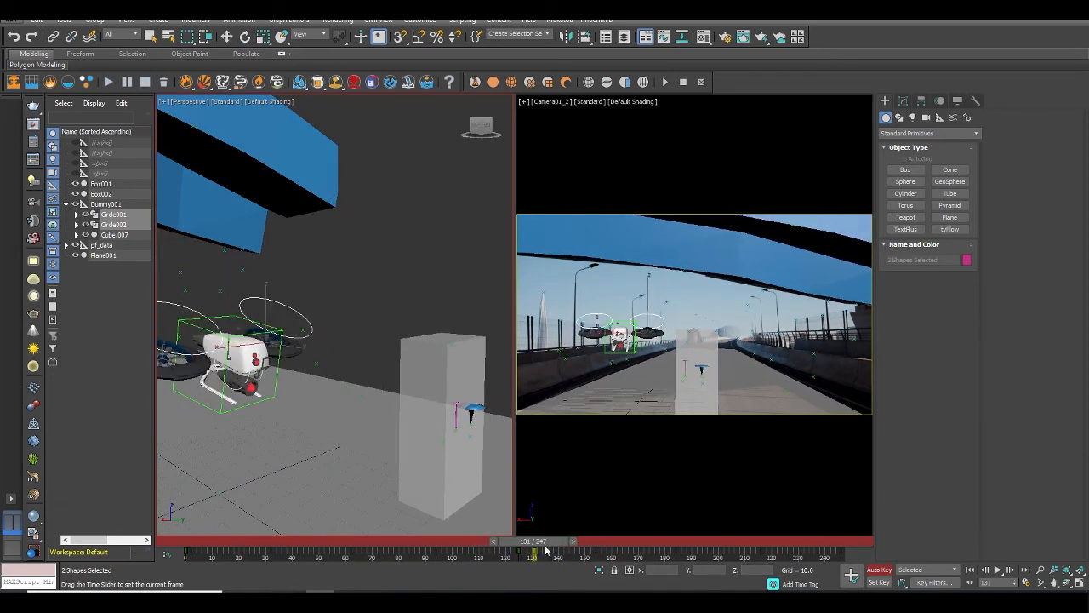
pyautogui.moveTo(333, 357); pyautogui.dragTo(382, 368, button='middle')
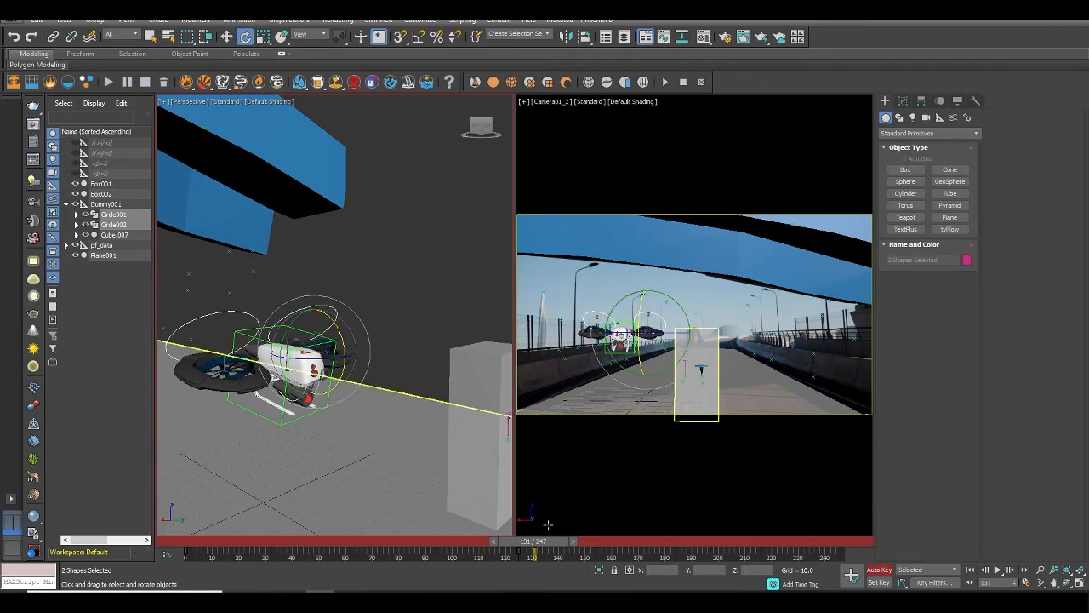
# At frame 150, rotate both rotor control circles back to level.
pyautogui.moveTo(550, 543); pyautogui.dragTo(597, 543)
pyautogui.press('e')
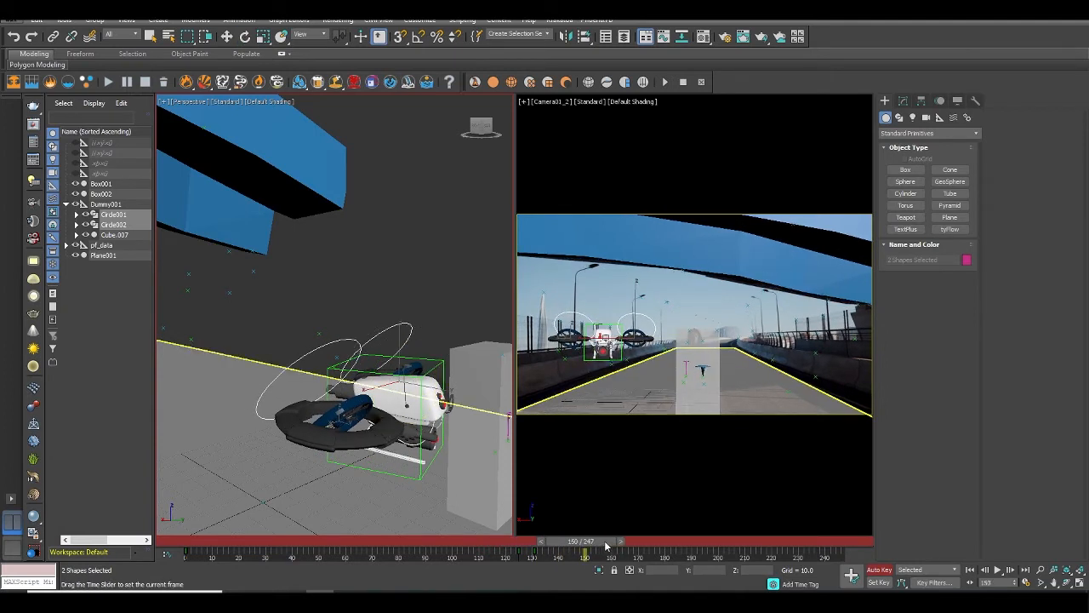
pyautogui.press('e')
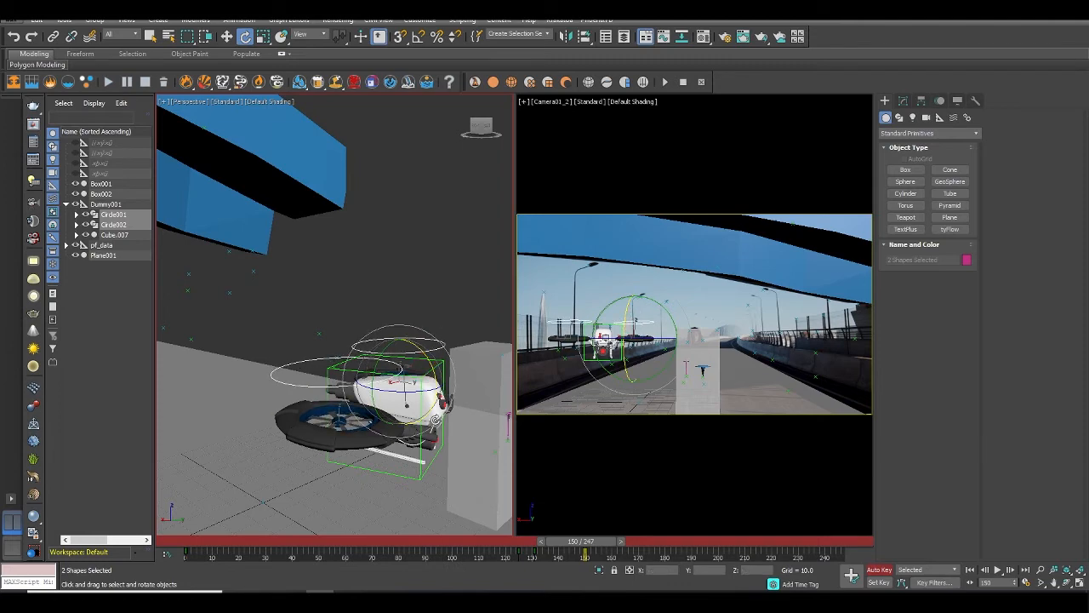
# At frame 161, select the drone's dummy and raise it by about 7 units along Z.
pyautogui.keyDown('alt'); pyautogui.moveTo(436, 418); pyautogui.dragTo(537, 533, button='middle'); pyautogui.keyUp('alt')
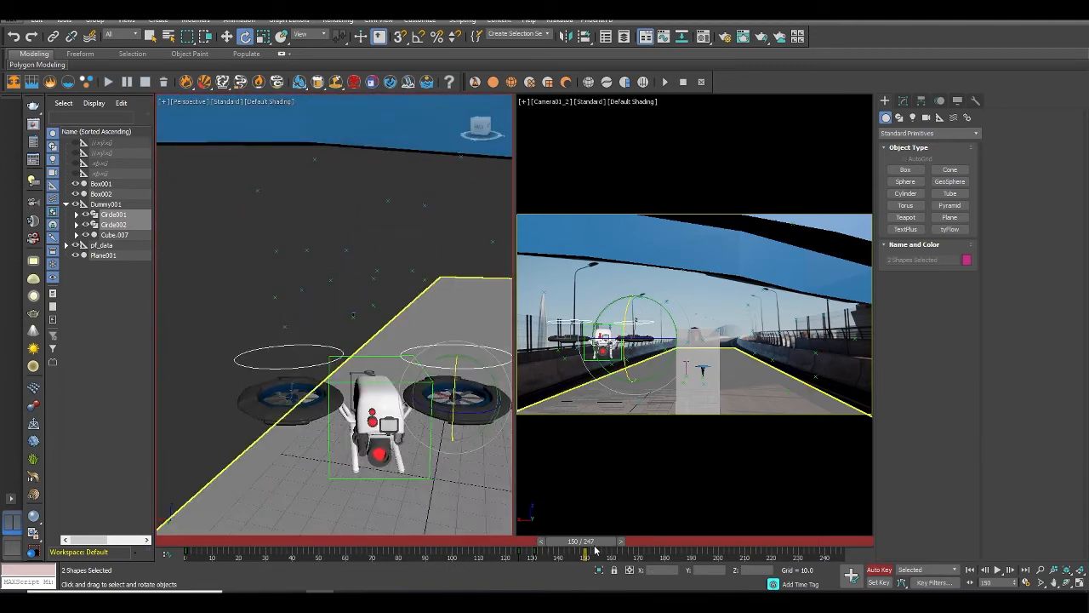
pyautogui.moveTo(594, 550)
pyautogui.mouseDown()
pyautogui.moveTo(498, 554)
pyautogui.moveTo(593, 552)
pyautogui.mouseUp()
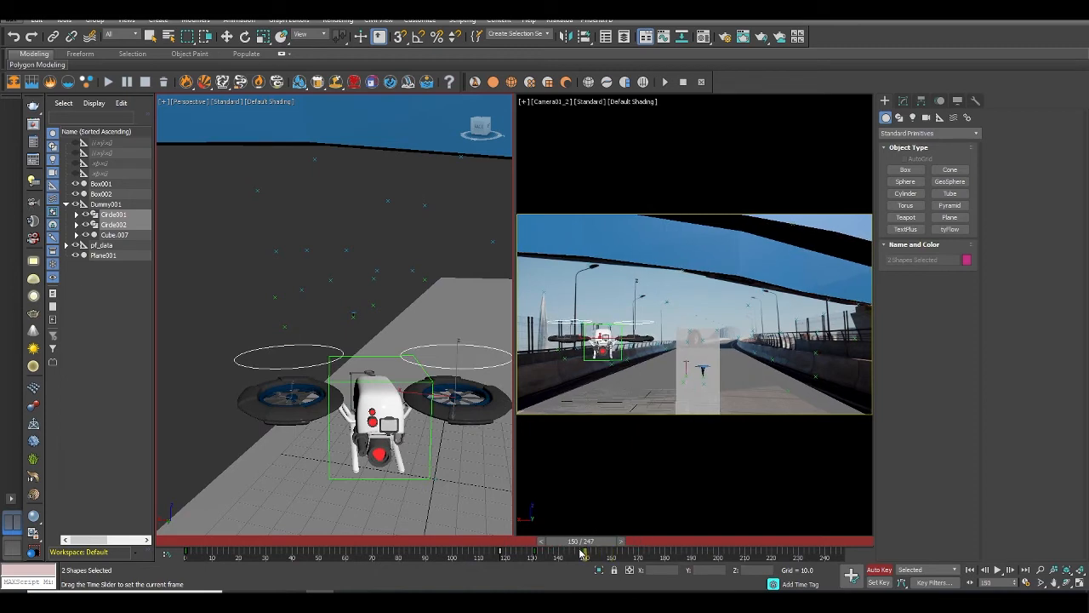
pyautogui.press('e')
pyautogui.keyDown('alt'); pyautogui.moveTo(361, 368); pyautogui.dragTo(379, 359, button='middle'); pyautogui.keyUp('alt')
pyautogui.click(382, 361)
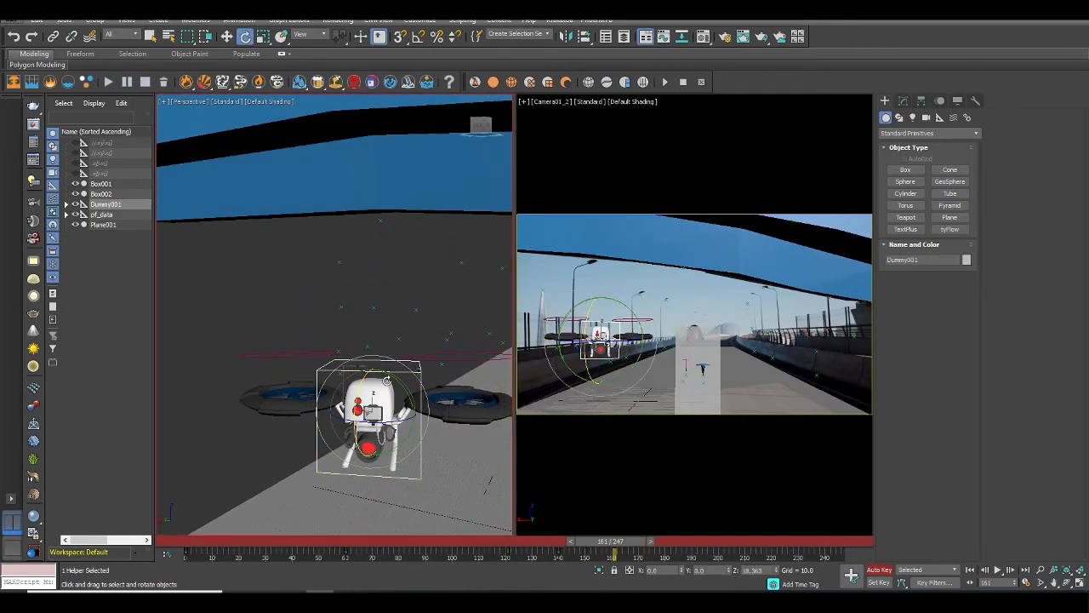
pyautogui.moveTo(370, 364); pyautogui.dragTo(385, 333)
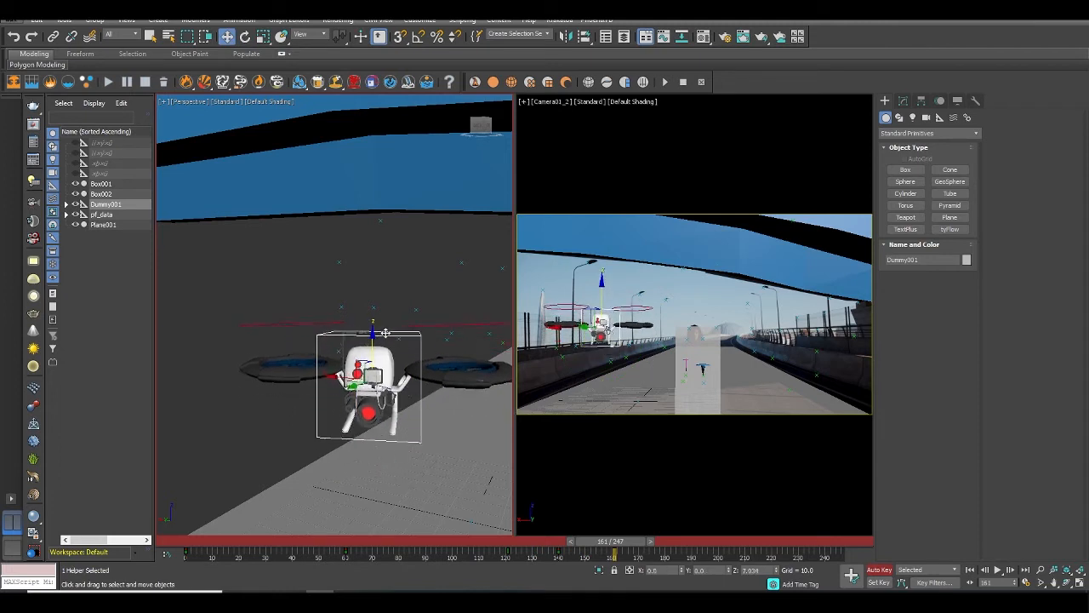
# At frame 184, move the drone's dummy sideways along X toward the centre of the road.
pyautogui.moveTo(624, 550); pyautogui.dragTo(671, 557)
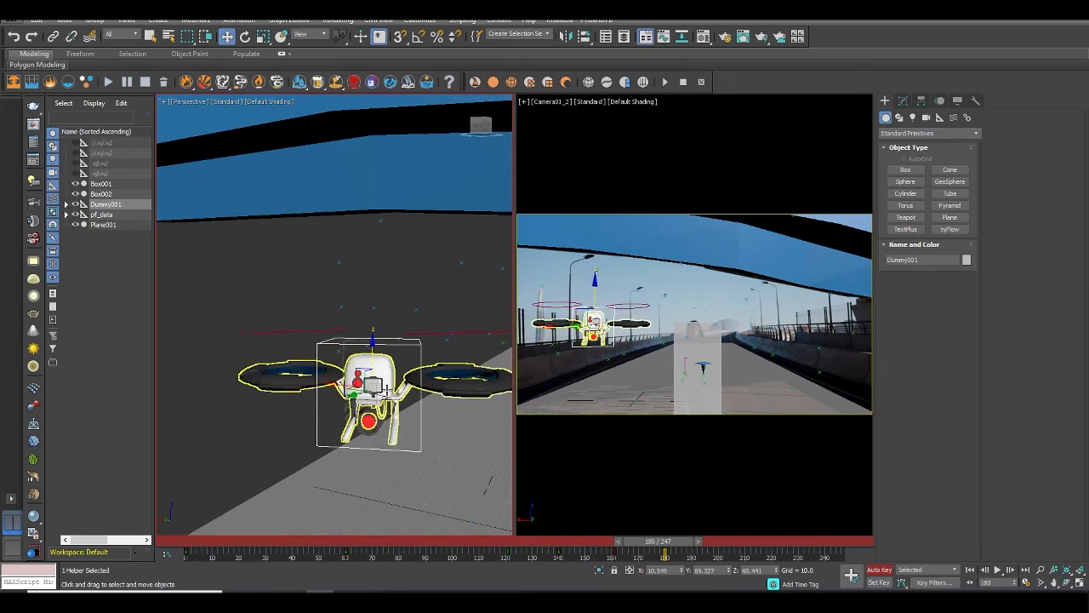
pyautogui.moveTo(674, 542)
pyautogui.mouseDown()
pyautogui.moveTo(563, 542)
pyautogui.moveTo(687, 547)
pyautogui.mouseUp()
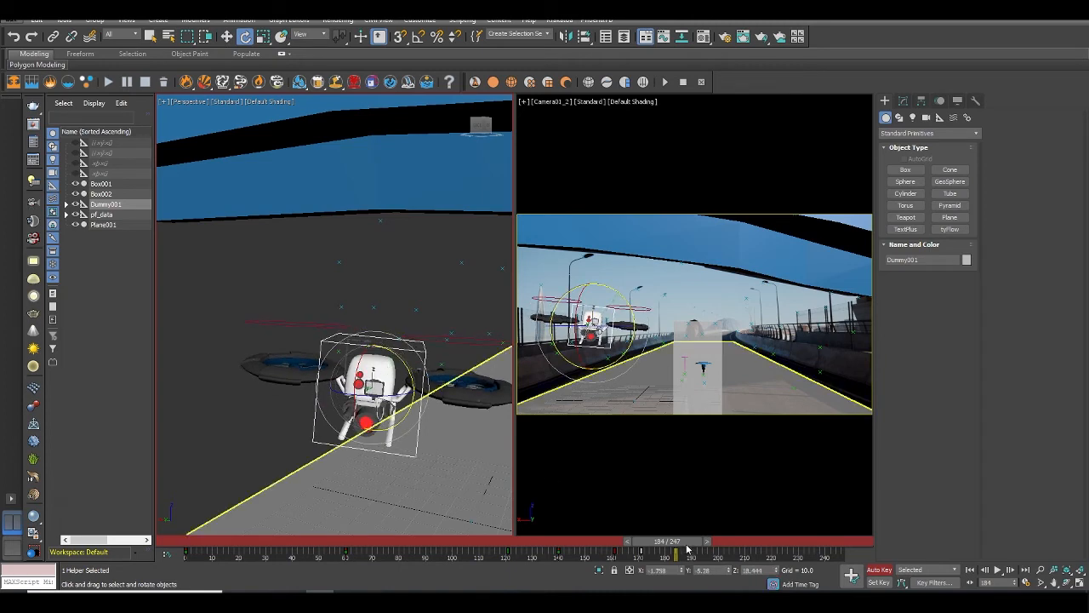
pyautogui.moveTo(686, 547)
pyautogui.mouseDown()
pyautogui.moveTo(621, 549)
pyautogui.moveTo(688, 559)
pyautogui.mouseUp()
pyautogui.press('w')
pyautogui.scroll(-4, 357, 400)
pyautogui.keyDown('alt'); pyautogui.moveTo(375, 399); pyautogui.dragTo(240, 372, button='middle'); pyautogui.keyUp('alt')
pyautogui.moveTo(282, 375); pyautogui.dragTo(329, 377)
pyautogui.keyDown('alt'); pyautogui.moveTo(329, 377); pyautogui.dragTo(359, 359, button='middle'); pyautogui.keyUp('alt')
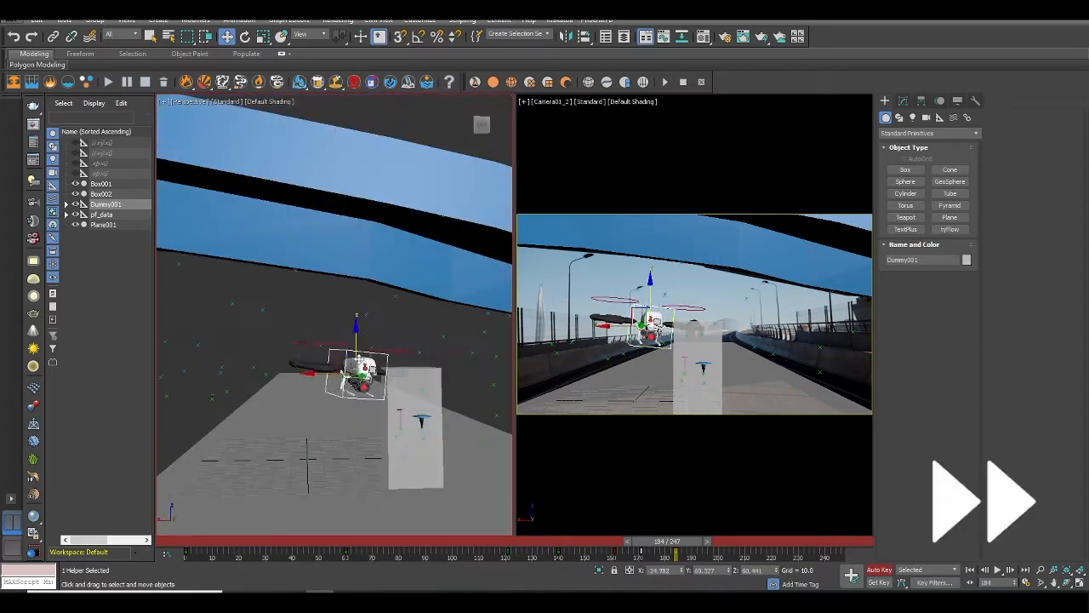
# Still at frame 184, raise the drone's dummy to about 89 on Z, shift it further along X and bank it sideways.
pyautogui.keyDown('alt'); pyautogui.moveTo(443, 315); pyautogui.dragTo(382, 328, button='middle'); pyautogui.keyUp('alt')
pyautogui.press('e')
pyautogui.moveTo(386, 314); pyautogui.dragTo(394, 318)
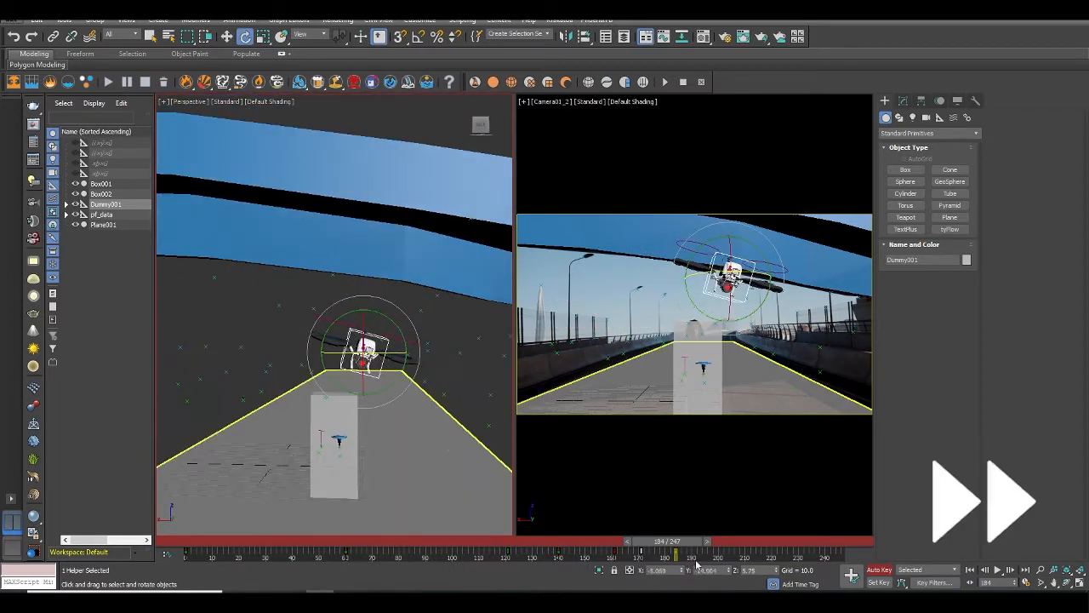
# At frame 199, lower the drone's dummy, shift it further along X and rotate it around Y back to level.
pyautogui.moveTo(690, 543)
pyautogui.mouseDown()
pyautogui.moveTo(630, 544)
pyautogui.moveTo(693, 551)
pyautogui.mouseUp()
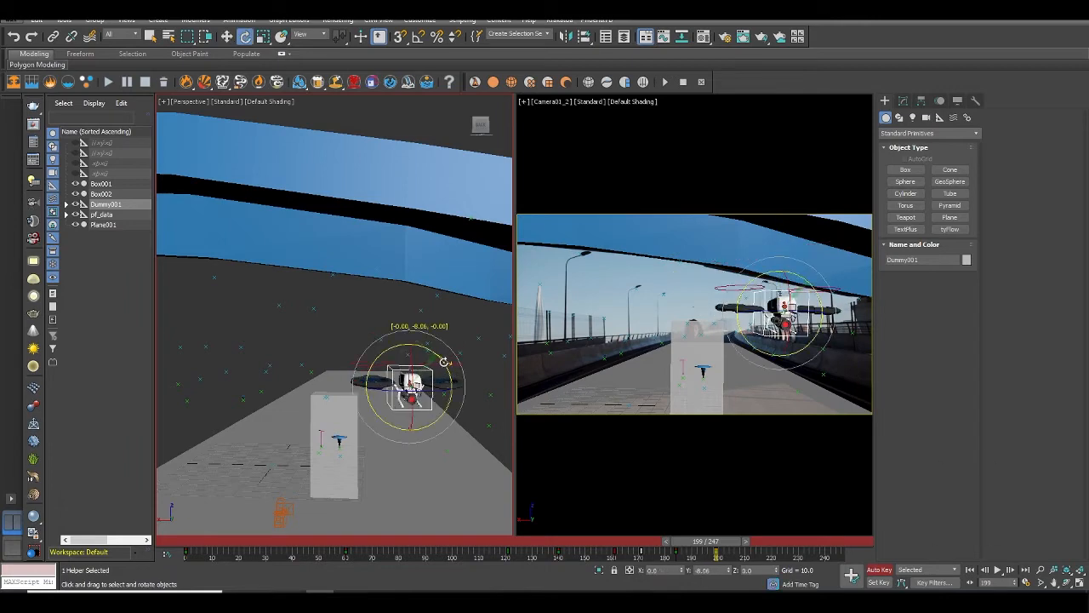
pyautogui.keyDown('alt'); pyautogui.moveTo(427, 404); pyautogui.dragTo(477, 402, button='middle'); pyautogui.keyUp('alt')
pyautogui.moveTo(725, 546); pyautogui.dragTo(688, 555)
pyautogui.keyDown('alt'); pyautogui.moveTo(434, 366); pyautogui.dragTo(382, 358, button='middle'); pyautogui.keyUp('alt')
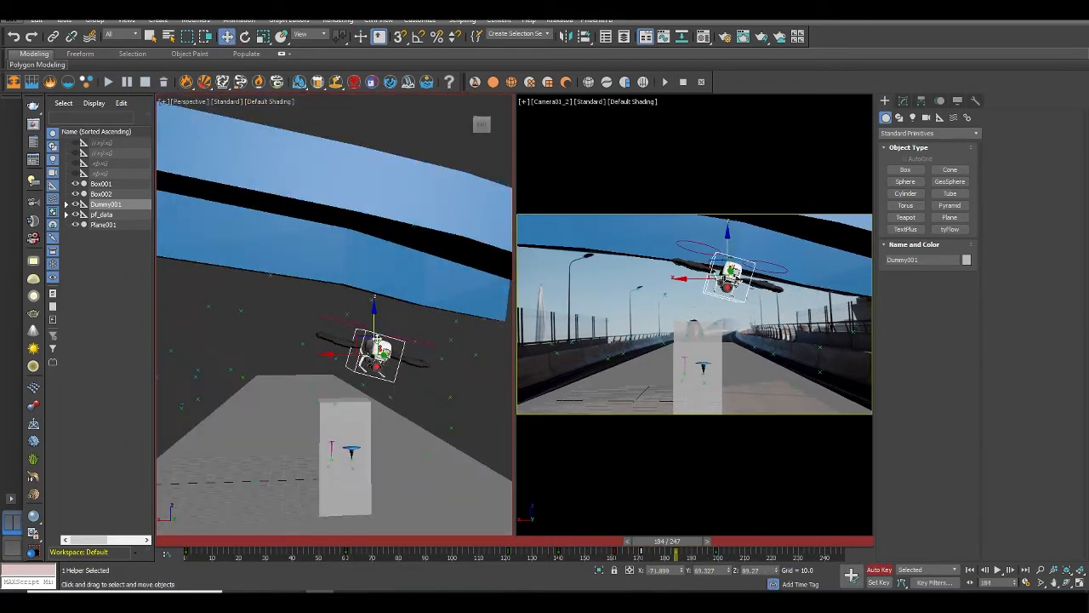
# At frame 169, tilt each of the two rotor control circles around Y.
pyautogui.click(362, 343)
pyautogui.scroll(5, 382, 357)
pyautogui.press('z')
pyautogui.moveTo(677, 541); pyautogui.dragTo(637, 537)
pyautogui.press('z')
pyautogui.press('e')
pyautogui.moveTo(353, 338); pyautogui.dragTo(373, 359)
pyautogui.moveTo(508, 374); pyautogui.dragTo(362, 355, button='middle')
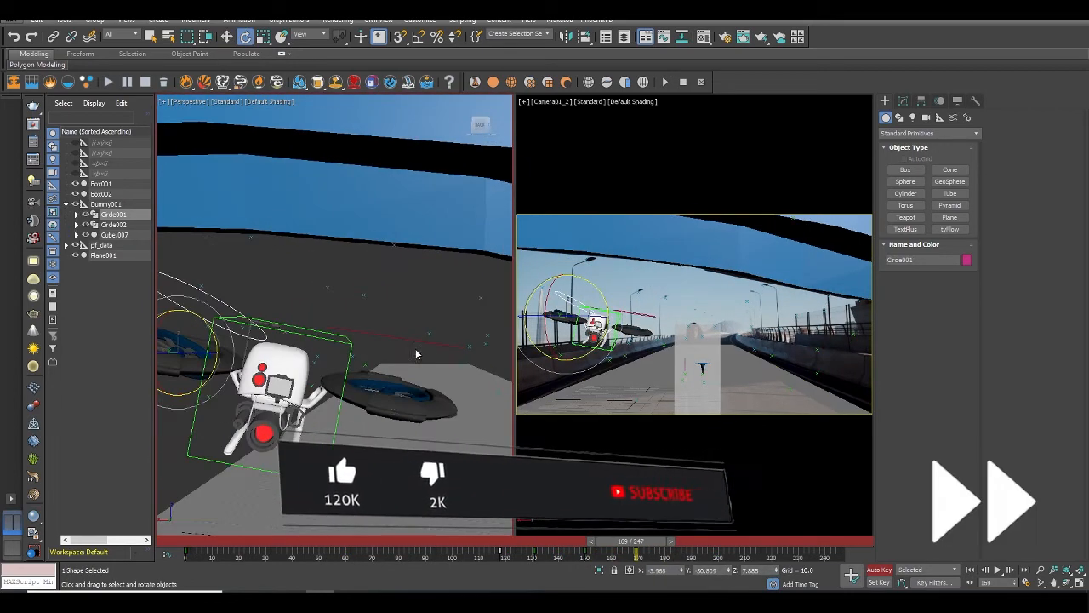
pyautogui.click(416, 352)
pyautogui.moveTo(389, 347); pyautogui.dragTo(426, 366)
# At frame 190, select the first rotor control circle (Circle001) and tilt it about 17 degrees around Y.
pyautogui.moveTo(628, 542); pyautogui.dragTo(691, 553)
pyautogui.moveTo(477, 375); pyautogui.dragTo(251, 296, button='middle')
pyautogui.click(251, 296)
pyautogui.moveTo(251, 313); pyautogui.dragTo(263, 324)
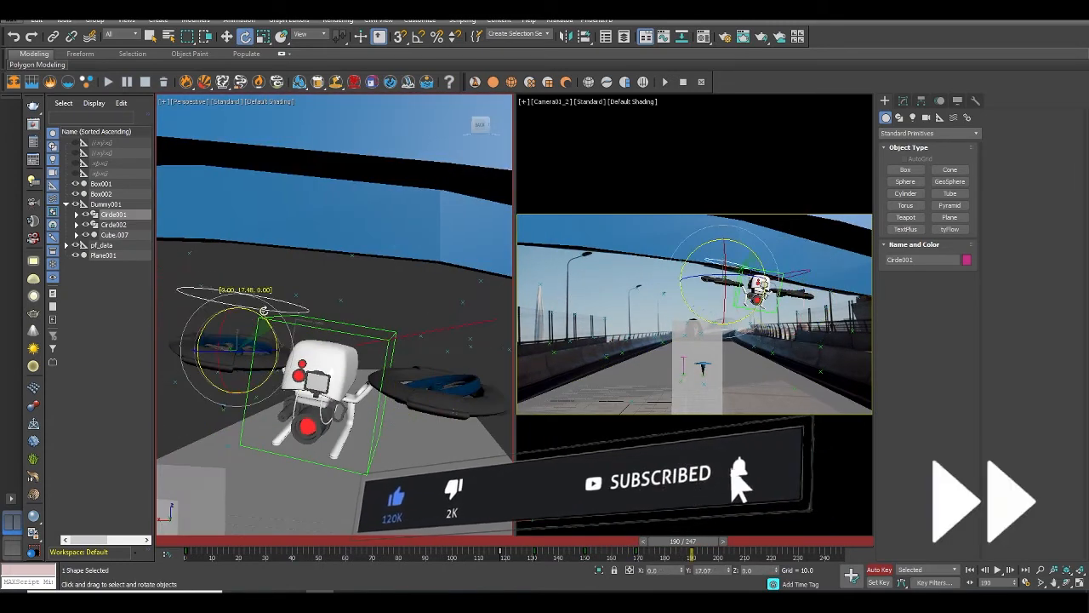
# At frame 201, level both rotor control circles, resetting Circle001's Y rotation to 0.
pyautogui.moveTo(690, 542); pyautogui.dragTo(733, 553)
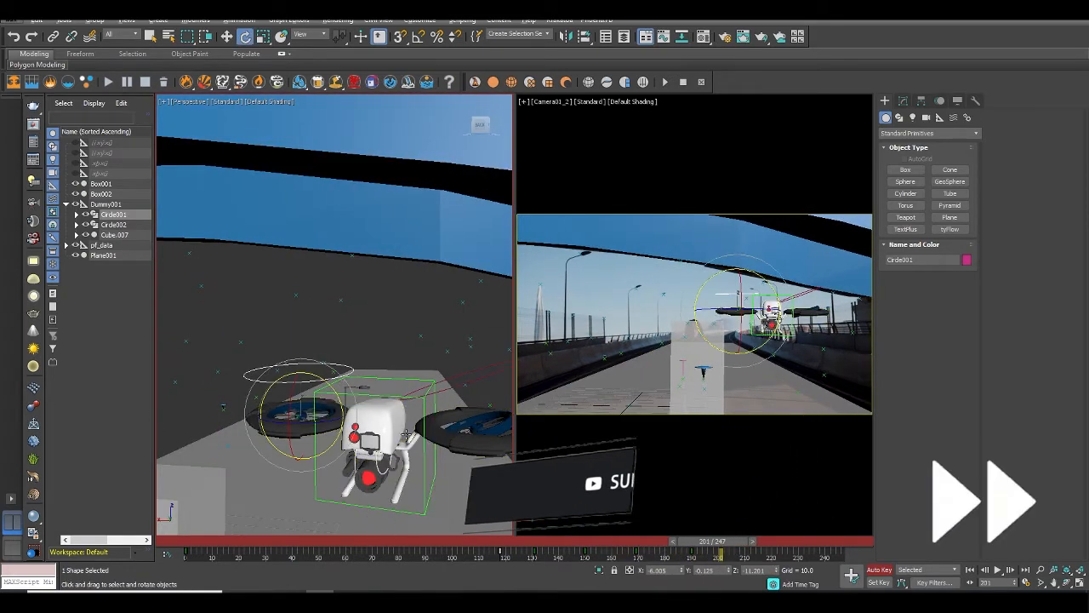
pyautogui.keyDown('alt'); pyautogui.moveTo(374, 383); pyautogui.dragTo(344, 377, button='middle'); pyautogui.keyUp('alt')
pyautogui.click(455, 375)
pyautogui.moveTo(454, 387); pyautogui.dragTo(470, 403)
pyautogui.click(268, 359)
pyautogui.rightClick(729, 572)
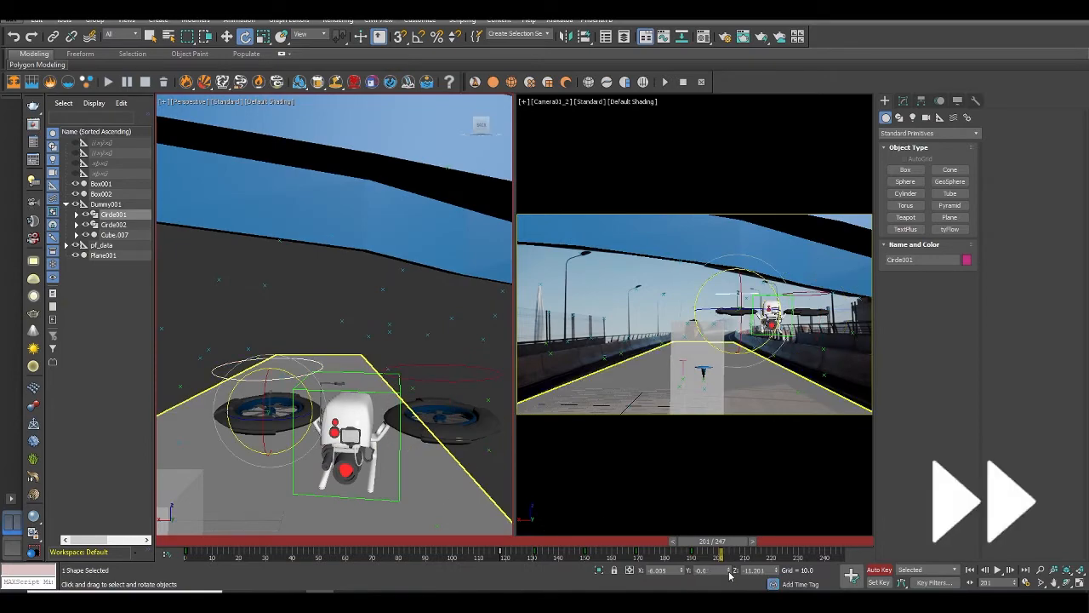
# Check the rotor tilt at frame 190, and fine-tune the rotation of the drone's dummy around frame 201.
pyautogui.keyDown('alt'); pyautogui.moveTo(365, 426); pyautogui.dragTo(364, 400, button='middle'); pyautogui.keyUp('alt')
pyautogui.moveTo(727, 541); pyautogui.dragTo(729, 571)
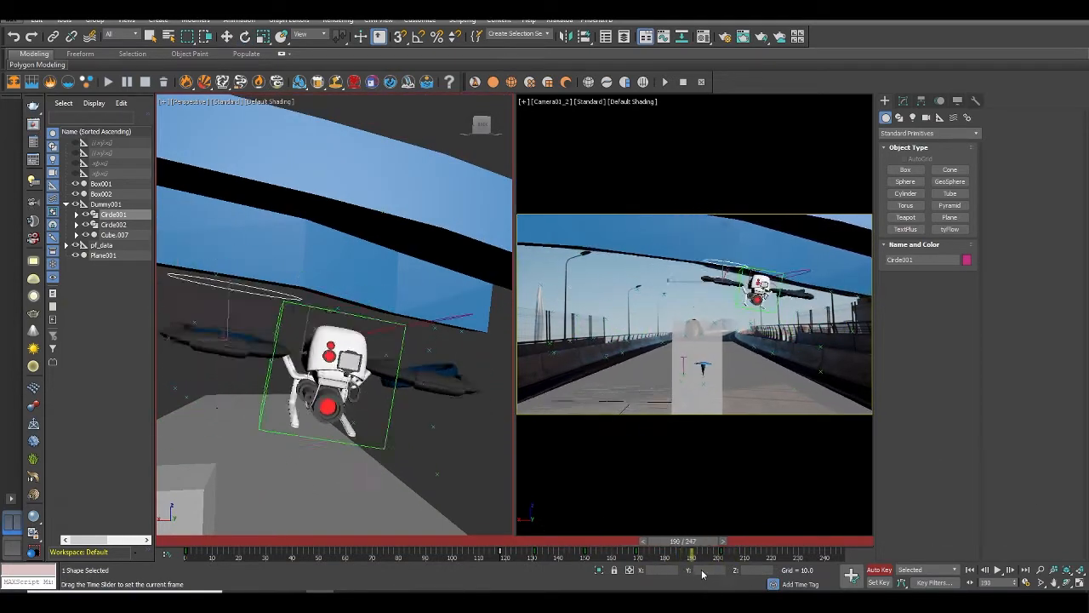
pyautogui.press('e')
pyautogui.click(405, 398)
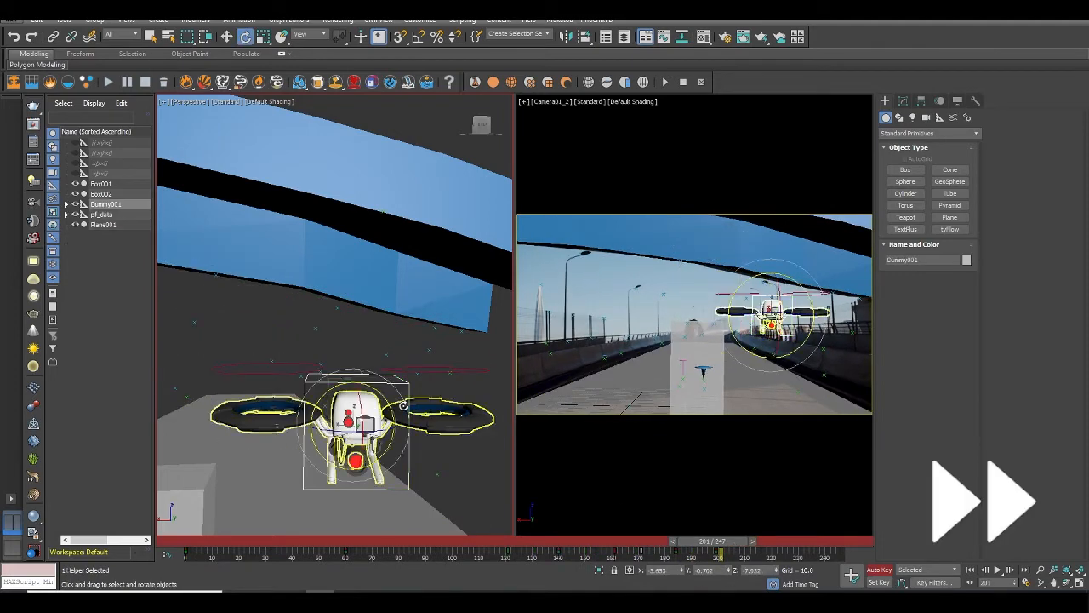
pyautogui.moveTo(393, 398); pyautogui.dragTo(387, 389)
# At frame 210, pitch the drone's dummy forward around X to about -14.8 degrees.
pyautogui.moveTo(736, 543); pyautogui.dragTo(745, 577)
pyautogui.keyDown('alt'); pyautogui.moveTo(328, 409); pyautogui.dragTo(450, 406, button='middle'); pyautogui.keyUp('alt')
pyautogui.moveTo(358, 381); pyautogui.dragTo(437, 433)
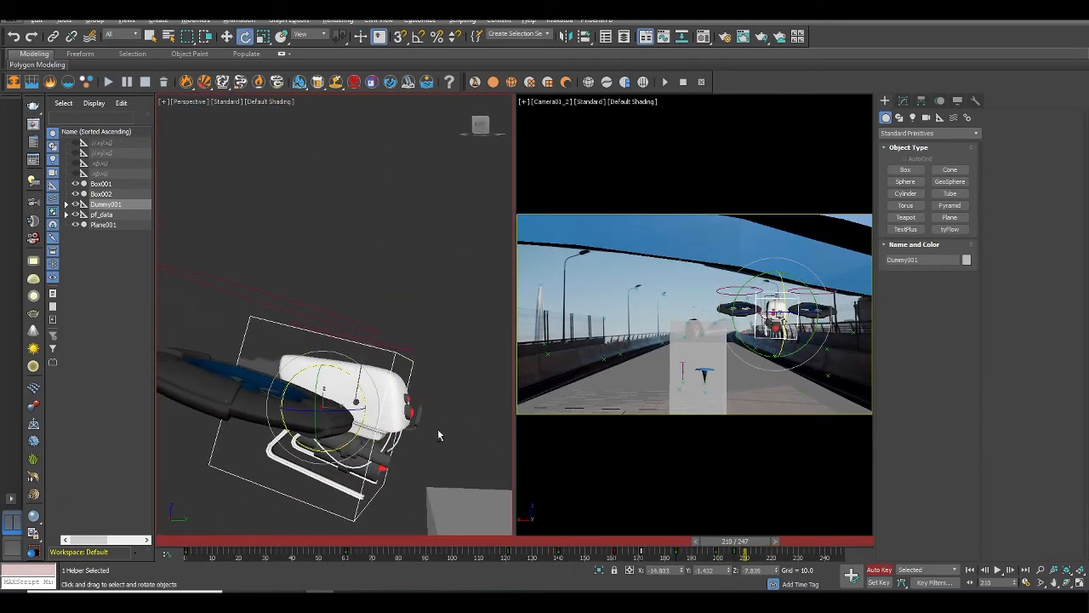
pyautogui.keyDown('alt'); pyautogui.moveTo(437, 433); pyautogui.dragTo(340, 425, button='middle'); pyautogui.keyUp('alt')
# At frame 206, select the drone's antenna (Object005) and create a position, rotation and scale key.
pyautogui.moveTo(772, 543); pyautogui.dragTo(761, 545)
pyautogui.click(347, 352)
pyautogui.keyDown('alt'); pyautogui.moveTo(289, 387); pyautogui.dragTo(350, 393, button='middle'); pyautogui.keyUp('alt')
pyautogui.scroll(2, 350, 394)
pyautogui.rightClick(730, 542)
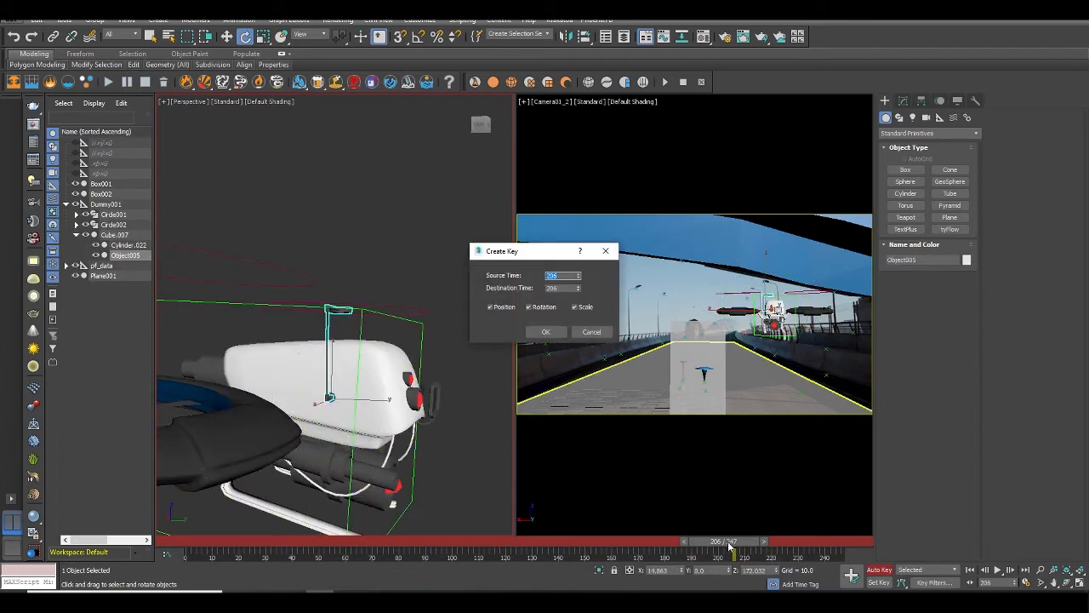
pyautogui.click(546, 332)
# At frame 212, fold the antenna backward by about 84 degrees around X and fine-tune its angle.
pyautogui.moveTo(745, 542); pyautogui.dragTo(760, 542)
pyautogui.moveTo(358, 373); pyautogui.dragTo(397, 540)
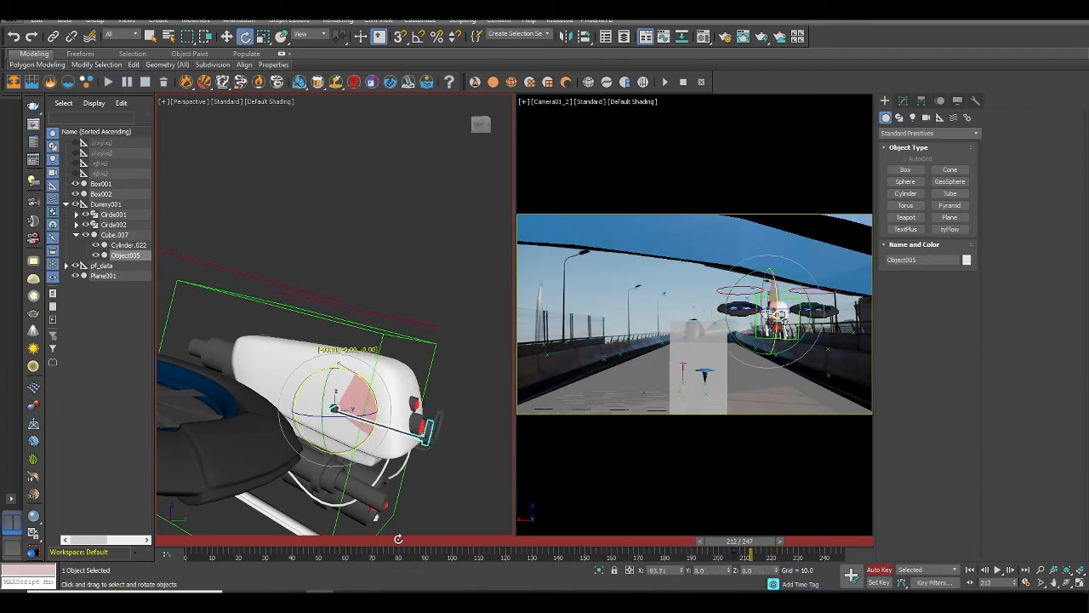
pyautogui.keyDown('alt'); pyautogui.moveTo(451, 425); pyautogui.dragTo(340, 421, button='middle'); pyautogui.keyUp('alt')
pyautogui.scroll(2, 400, 443)
pyautogui.moveTo(368, 400)
pyautogui.mouseDown()
pyautogui.moveTo(389, 298)
pyautogui.moveTo(398, 413)
pyautogui.moveTo(358, 391)
pyautogui.moveTo(366, 386)
pyautogui.mouseUp()
# Review the folded antenna from the side and create a position, rotation and scale key for it at frame 212.
pyautogui.moveTo(747, 542)
pyautogui.mouseDown()
pyautogui.moveTo(738, 542)
pyautogui.moveTo(754, 542)
pyautogui.mouseUp()
pyautogui.scroll(-3, 314, 411)
pyautogui.keyDown('alt'); pyautogui.moveTo(255, 411); pyautogui.dragTo(359, 428, button='middle'); pyautogui.keyUp('alt')
pyautogui.moveTo(769, 542); pyautogui.dragTo(778, 545)
pyautogui.keyDown('alt'); pyautogui.moveTo(318, 437); pyautogui.dragTo(349, 437, button='middle'); pyautogui.keyUp('alt')
pyautogui.press('w')
pyautogui.rightClick(743, 542)
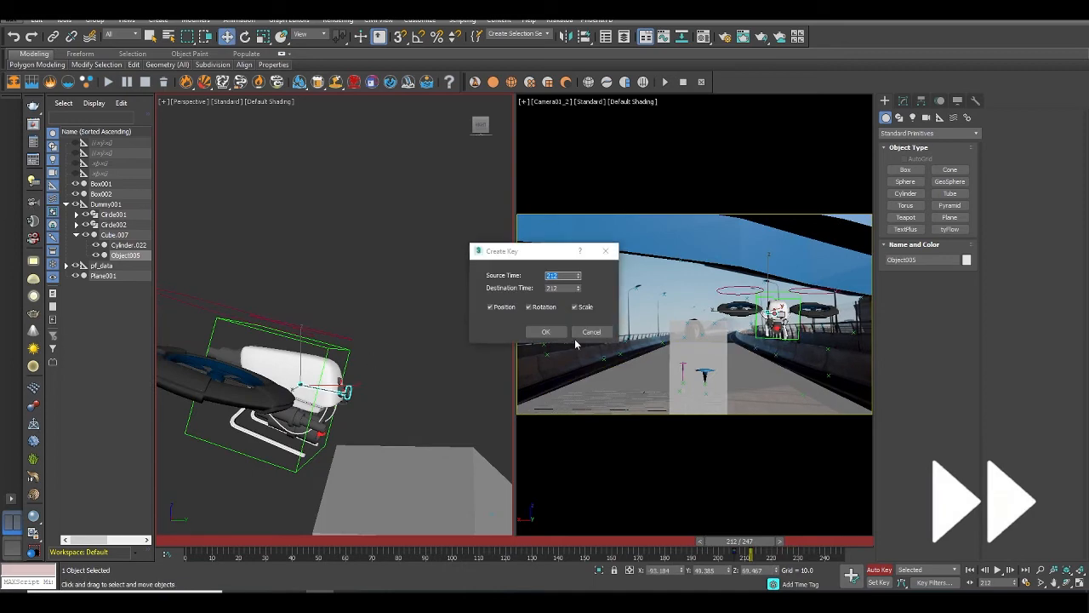
pyautogui.click(547, 331)
# Select the drone's dummy and create position, rotation and scale keys around frame 213.
pyautogui.click(348, 350)
pyautogui.rightClick(757, 542)
pyautogui.click(547, 331)
pyautogui.moveTo(766, 542)
pyautogui.mouseDown()
pyautogui.moveTo(738, 547)
pyautogui.moveTo(773, 551)
pyautogui.mouseUp()
pyautogui.rightClick(326, 354)
pyautogui.rightClick(750, 542)
pyautogui.click(545, 331)
pyautogui.moveTo(298, 387); pyautogui.dragTo(365, 379, button='middle')
pyautogui.moveTo(767, 542); pyautogui.dragTo(763, 546)
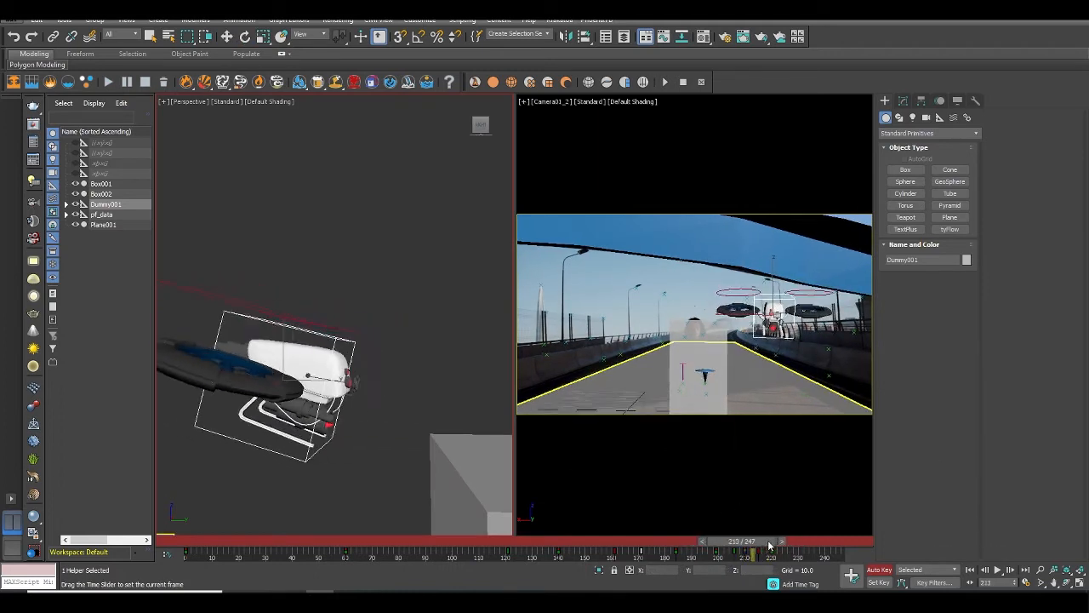
# Adjust the dummy's pitch around X at frame 226, and rotate it about 1.7 degrees around X at frame 220.
pyautogui.press('e')
pyautogui.moveTo(770, 545); pyautogui.dragTo(748, 545)
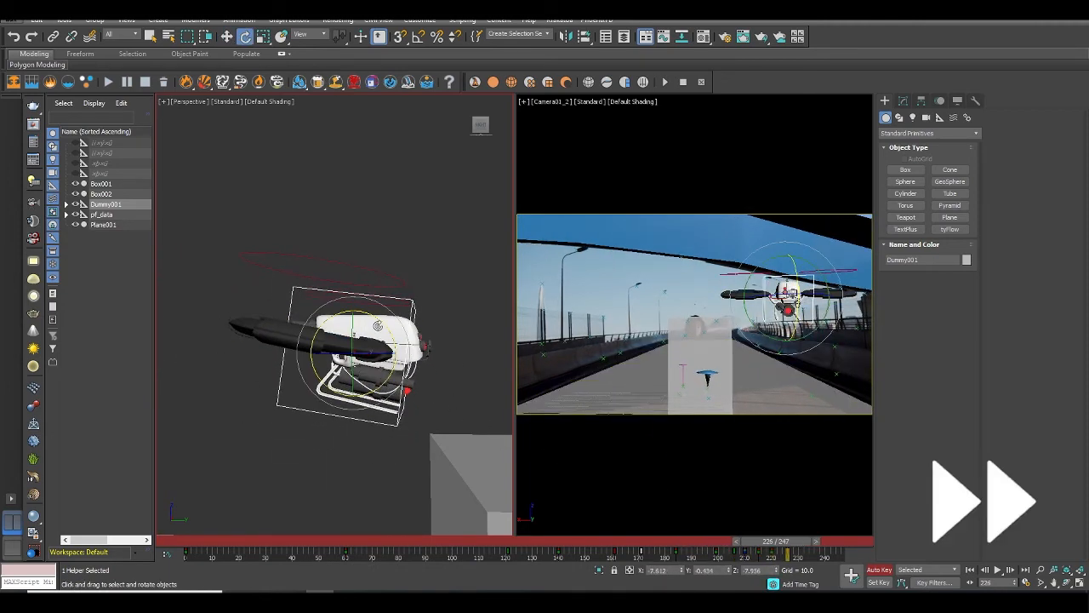
pyautogui.moveTo(798, 545); pyautogui.dragTo(747, 553)
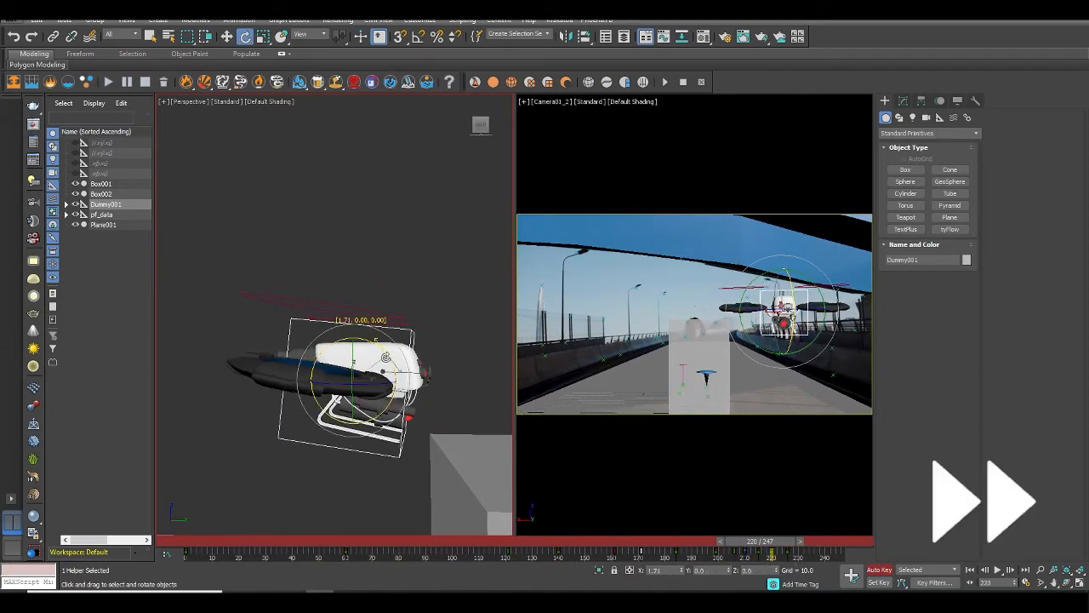
# Select both rotor control circles and tilt them slightly around X at frame 210.
pyautogui.moveTo(783, 547); pyautogui.dragTo(717, 559)
pyautogui.keyDown('alt'); pyautogui.moveTo(358, 324); pyautogui.dragTo(257, 314, button='middle'); pyautogui.keyUp('alt')
pyautogui.click(258, 314)
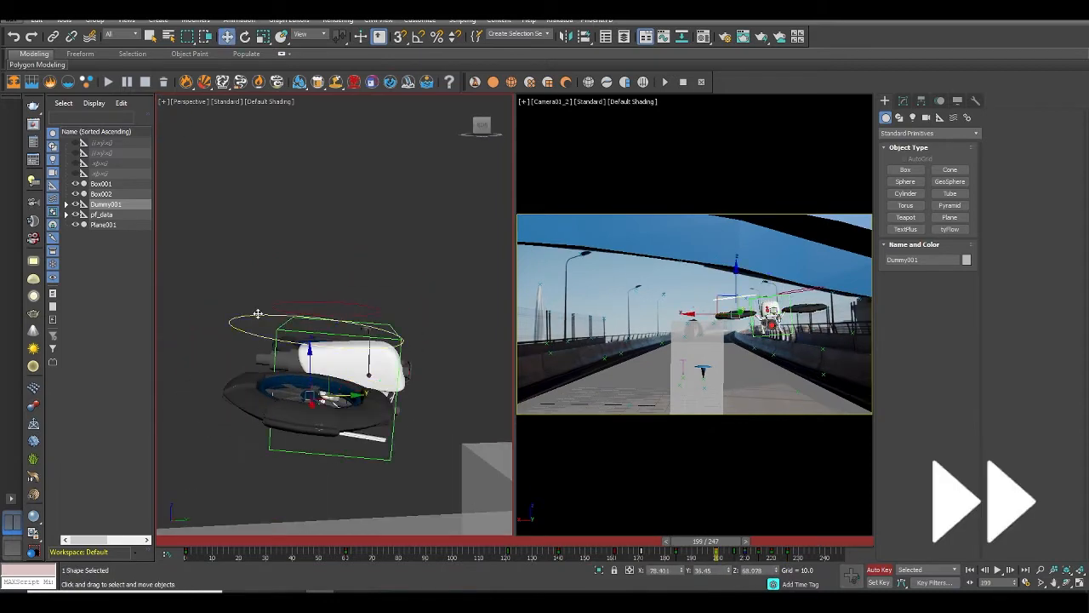
pyautogui.keyDown('ctrl'); pyautogui.click(380, 318); pyautogui.keyUp('ctrl')
pyautogui.moveTo(734, 545); pyautogui.dragTo(759, 538)
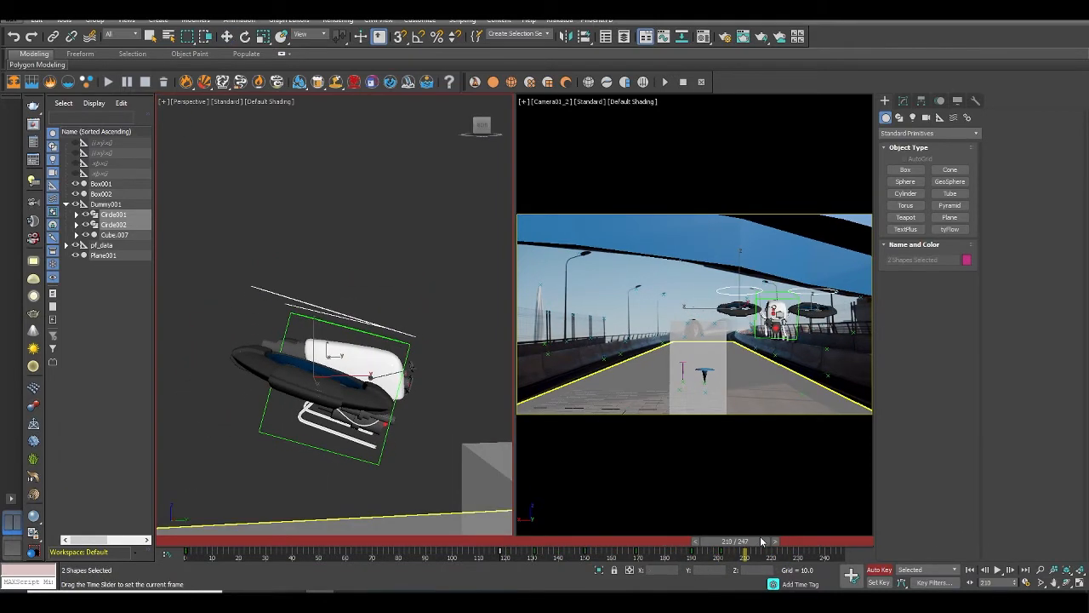
pyautogui.press('e')
pyautogui.moveTo(327, 325); pyautogui.dragTo(329, 326)
# At frame 220, tilt both rotor control circles about 17 degrees around X.
pyautogui.keyDown('alt'); pyautogui.moveTo(349, 349); pyautogui.dragTo(429, 408, button='middle'); pyautogui.keyUp('alt')
pyautogui.moveTo(752, 543); pyautogui.dragTo(775, 542)
pyautogui.moveTo(408, 383); pyautogui.dragTo(430, 395)
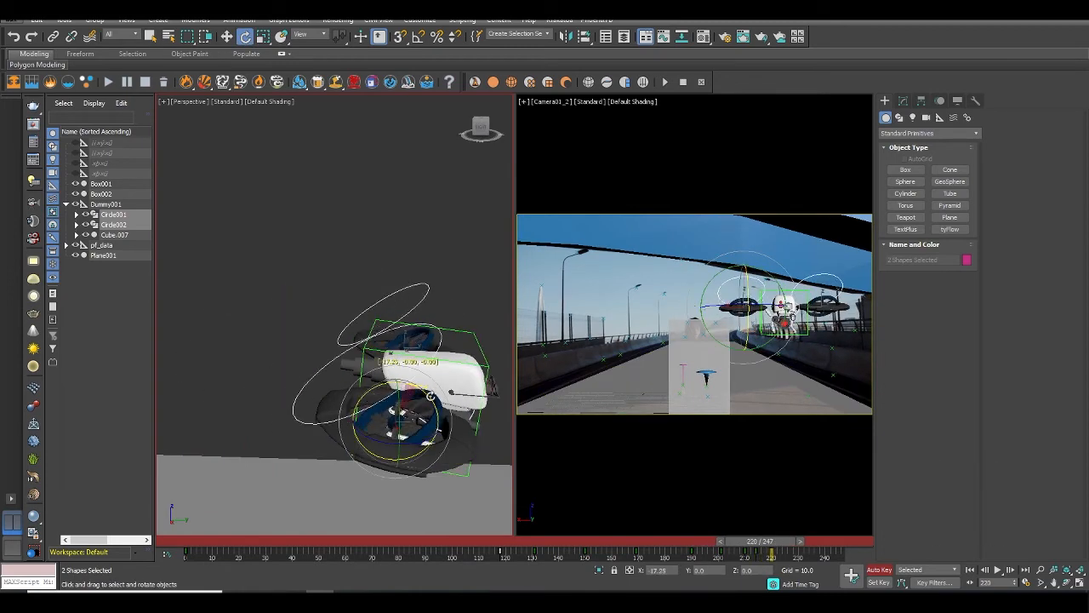
pyautogui.moveTo(785, 543); pyautogui.dragTo(806, 534)
pyautogui.keyDown('alt'); pyautogui.moveTo(485, 328); pyautogui.dragTo(406, 361, button='middle'); pyautogui.keyUp('alt')
# Select the drone's dummy, open the curve editor and select its keys at frame 215.
pyautogui.moveTo(806, 542); pyautogui.dragTo(754, 549)
pyautogui.keyDown('alt'); pyautogui.moveTo(340, 357); pyautogui.dragTo(440, 329, button='middle'); pyautogui.keyUp('alt')
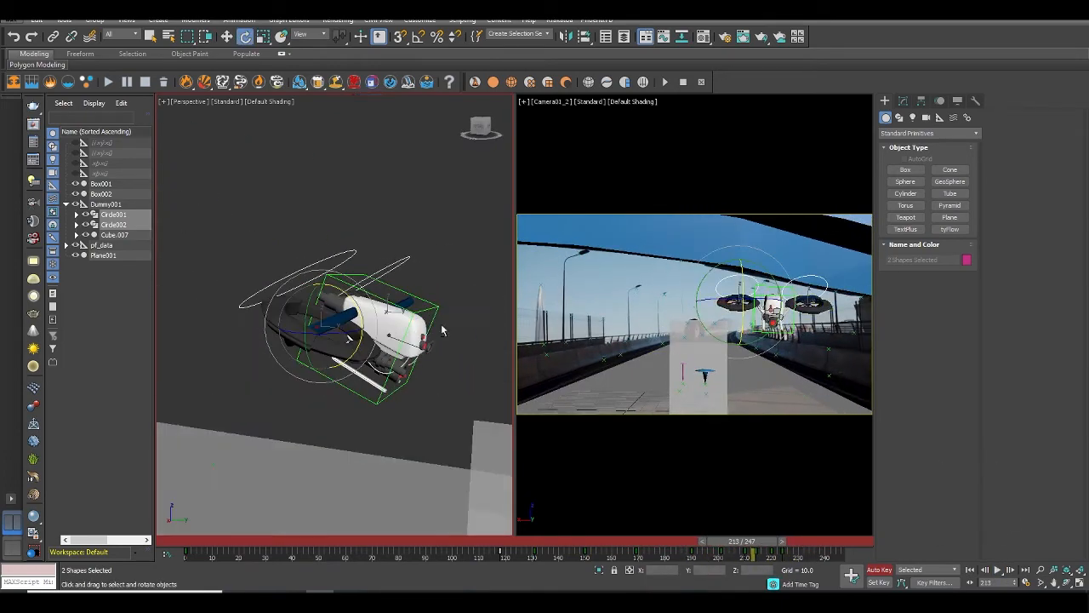
pyautogui.click(440, 328)
pyautogui.click(663, 36)
pyautogui.moveTo(765, 247); pyautogui.dragTo(643, 225, button='middle')
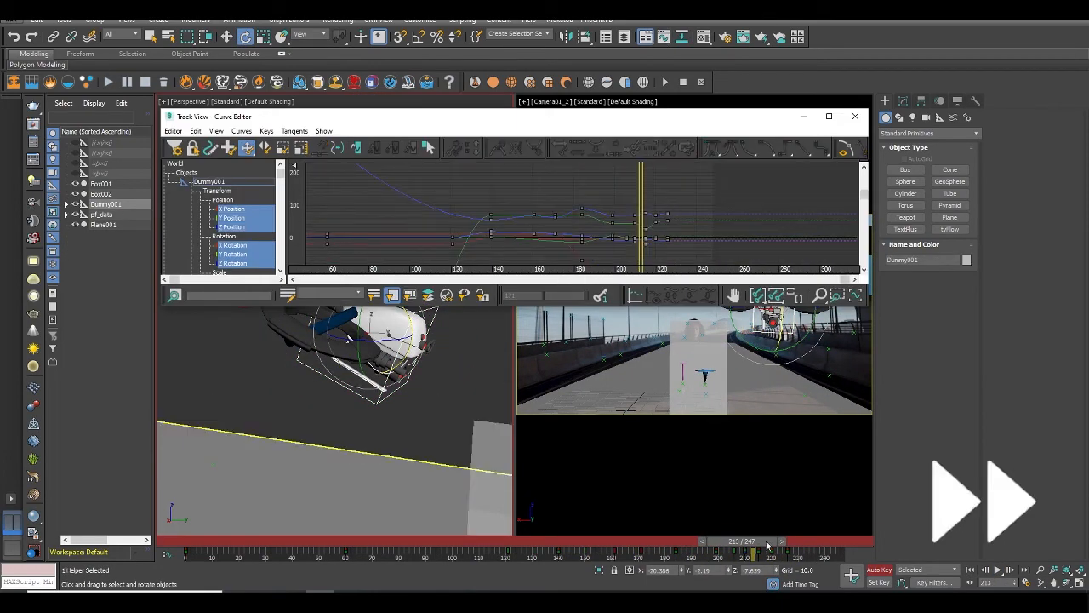
pyautogui.moveTo(767, 545); pyautogui.dragTo(772, 545)
pyautogui.moveTo(656, 215); pyautogui.dragTo(605, 165, button='middle')
pyautogui.scroll(4, 605, 183)
pyautogui.moveTo(651, 208); pyautogui.dragTo(608, 202, button='middle')
pyautogui.moveTo(770, 542); pyautogui.dragTo(827, 547)
# Play back the motion, and set the tangents of the dummy's curve keys at frame 220 to Auto.
pyautogui.click(998, 570)
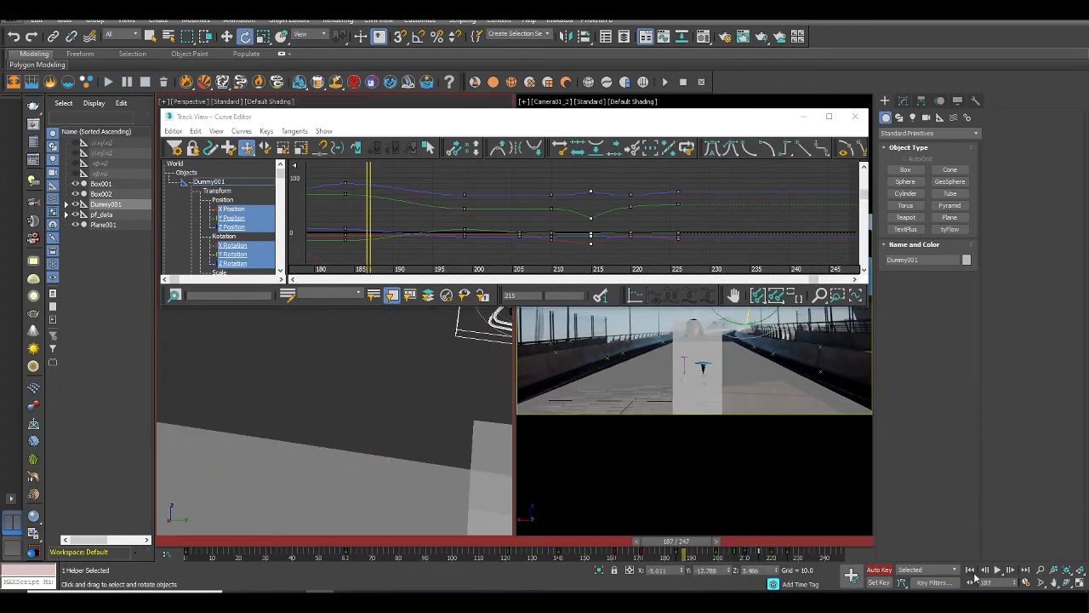
pyautogui.click(997, 569)
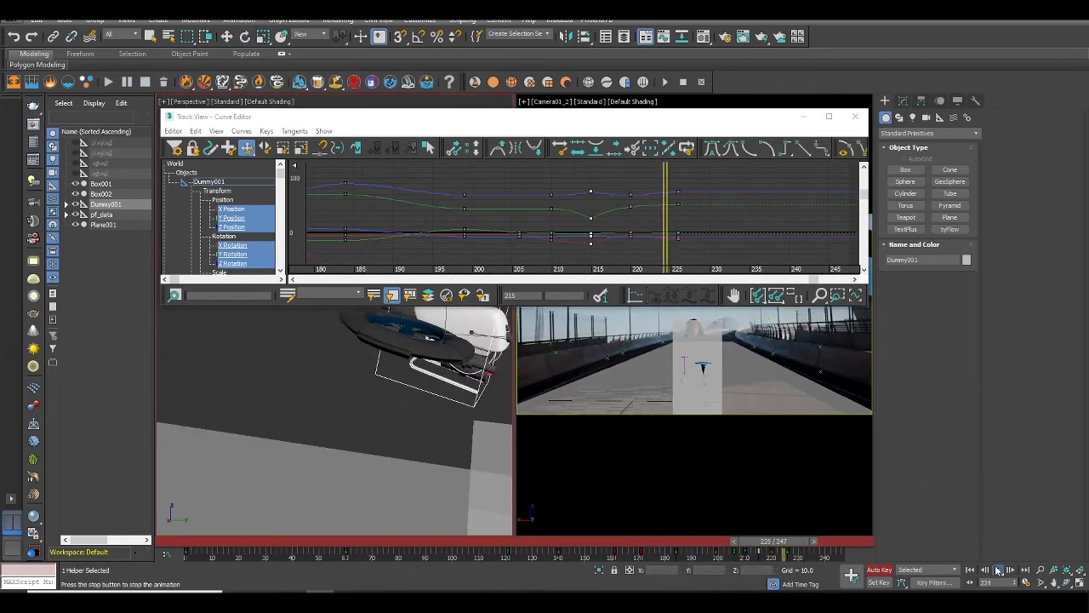
pyautogui.moveTo(801, 547)
pyautogui.mouseDown()
pyautogui.moveTo(766, 547)
pyautogui.moveTo(791, 547)
pyautogui.mouseUp()
pyautogui.moveTo(643, 185); pyautogui.dragTo(623, 263)
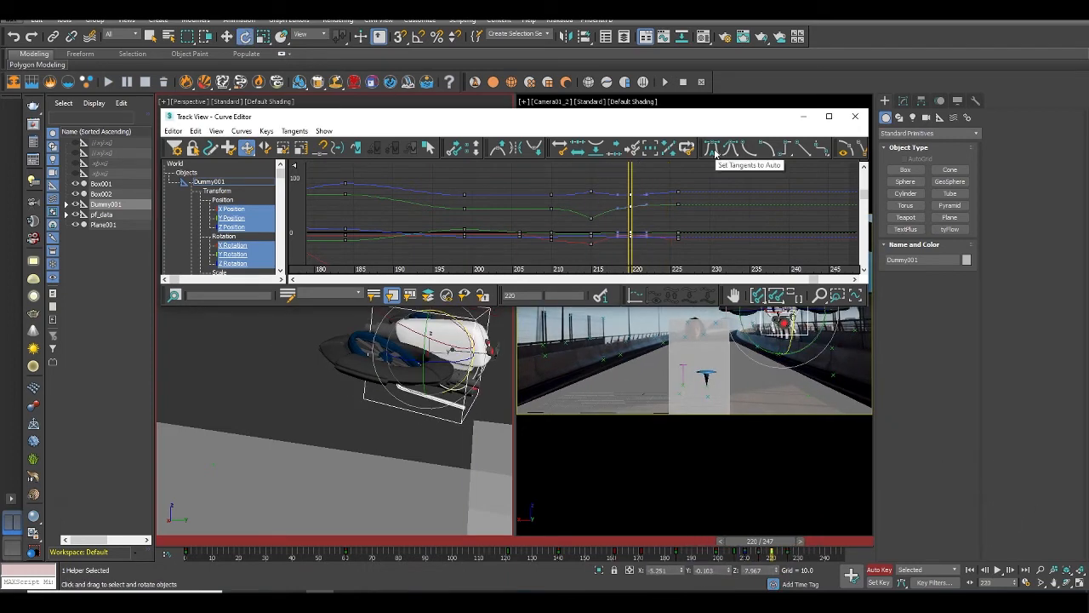
# Close the curve editor and raise the drone's dummy by about 4.6 units along Z at frame 231.
pyautogui.moveTo(778, 541); pyautogui.dragTo(810, 545)
pyautogui.click(855, 116)
pyautogui.keyDown('alt'); pyautogui.moveTo(425, 357); pyautogui.dragTo(349, 361, button='middle'); pyautogui.keyUp('alt')
pyautogui.press('w')
pyautogui.moveTo(448, 302); pyautogui.dragTo(447, 276)
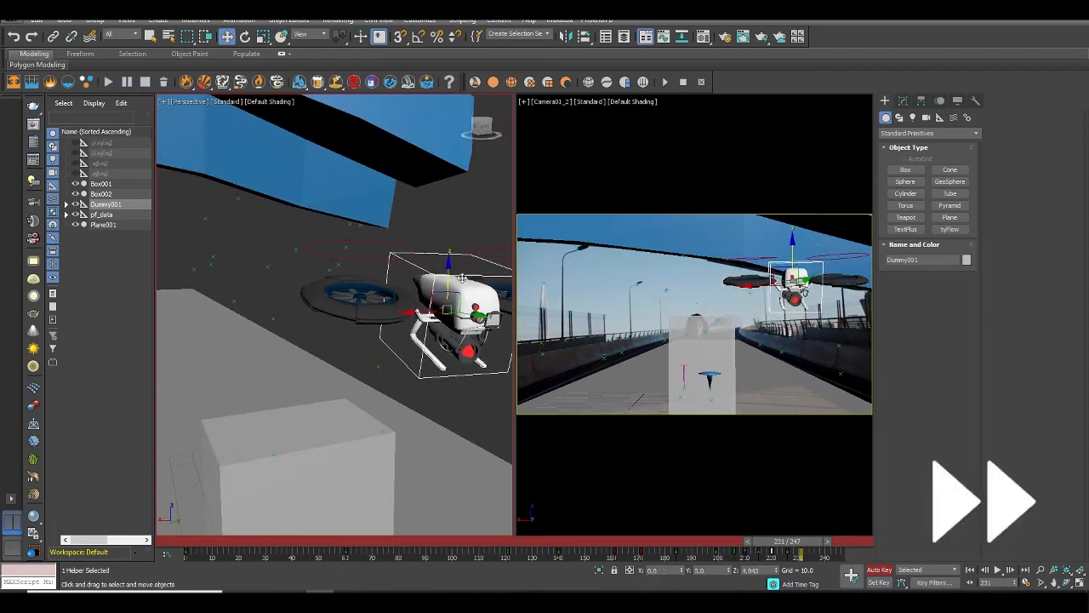
# At about frame 240, lower the drone's dummy along Z to continue the hovering motion.
pyautogui.moveTo(787, 541); pyautogui.dragTo(809, 541)
pyautogui.moveTo(481, 302); pyautogui.dragTo(485, 333)
# Move the drone's dummy past the camera at frame 247, and play back the animation to check the exit.
pyautogui.moveTo(826, 541); pyautogui.dragTo(848, 547)
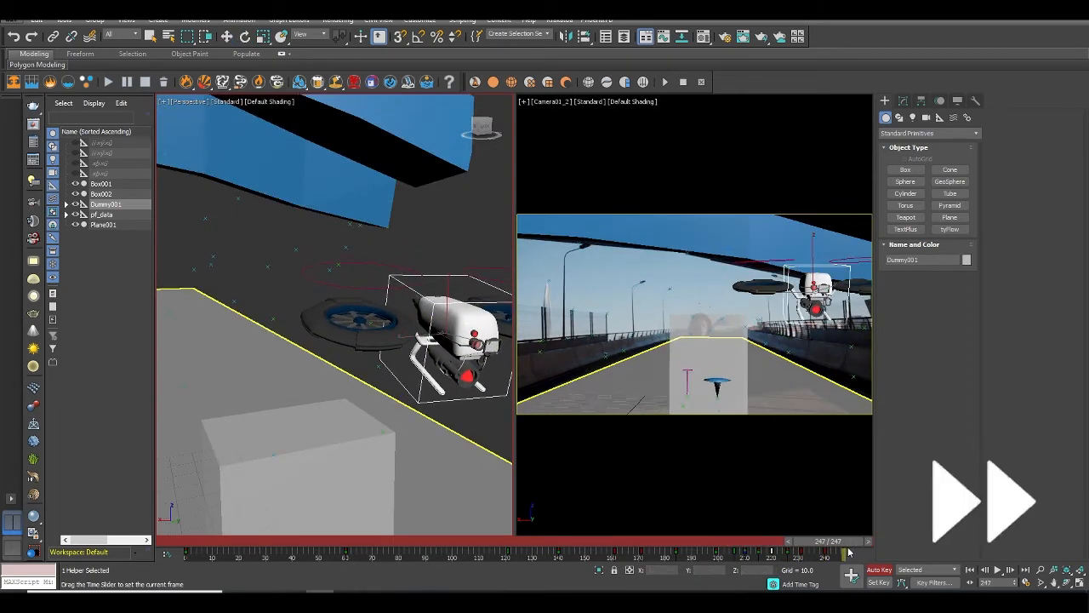
pyautogui.scroll(-5, 385, 316)
pyautogui.keyDown('alt'); pyautogui.moveTo(385, 316); pyautogui.dragTo(436, 324, button='middle'); pyautogui.keyUp('alt')
pyautogui.moveTo(852, 546)
pyautogui.mouseDown()
pyautogui.moveTo(747, 546)
pyautogui.moveTo(840, 546)
pyautogui.mouseUp()
pyautogui.click(998, 569)
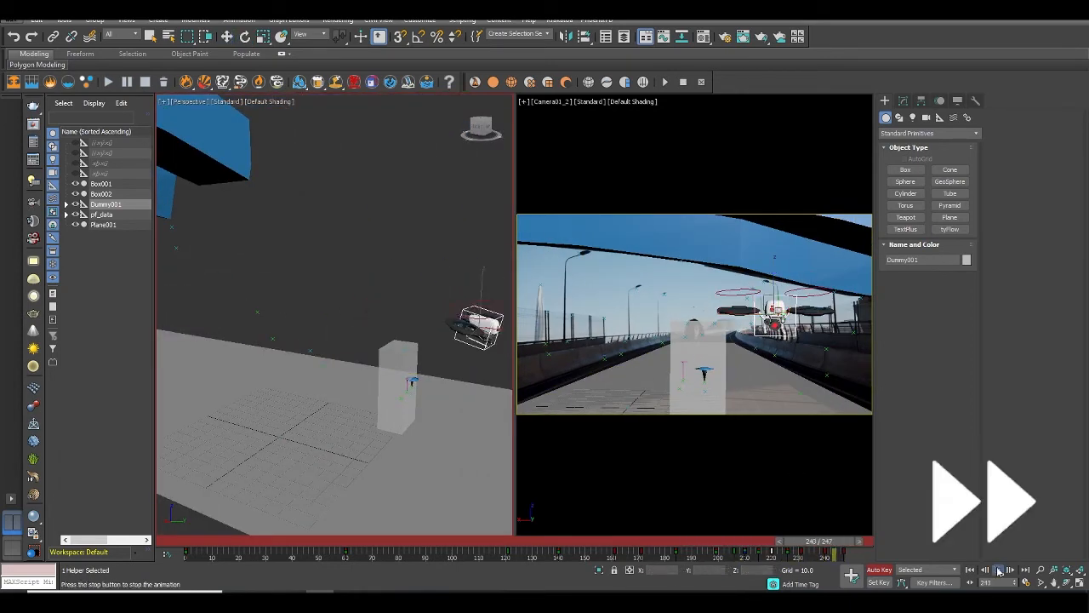
pyautogui.click(998, 569)
pyautogui.press('z')
pyautogui.scroll(-5, 406, 375)
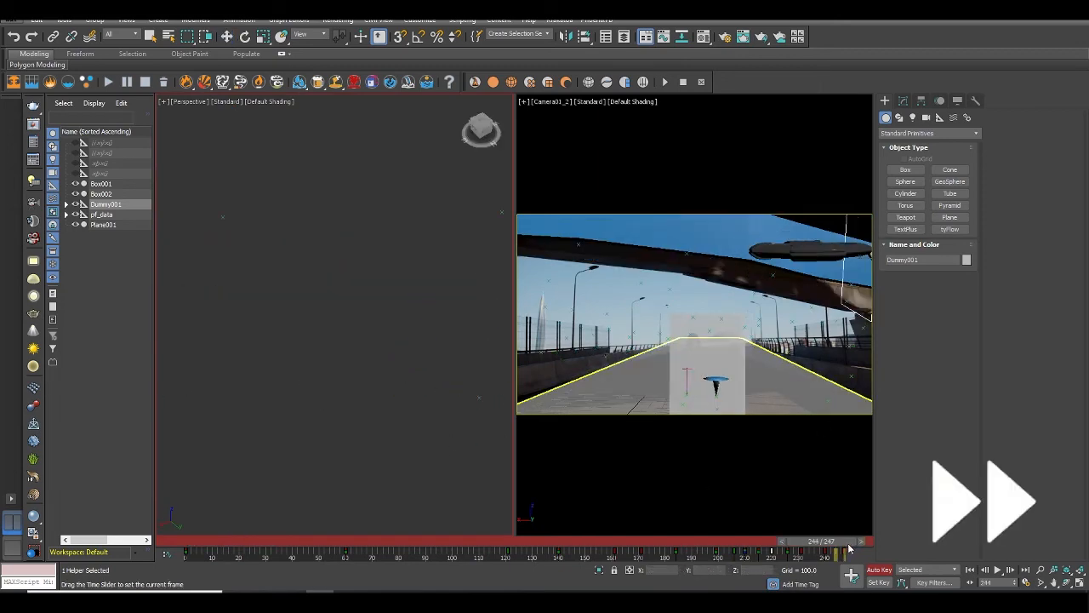
pyautogui.press('z')
pyautogui.scroll(-4, 388, 324)
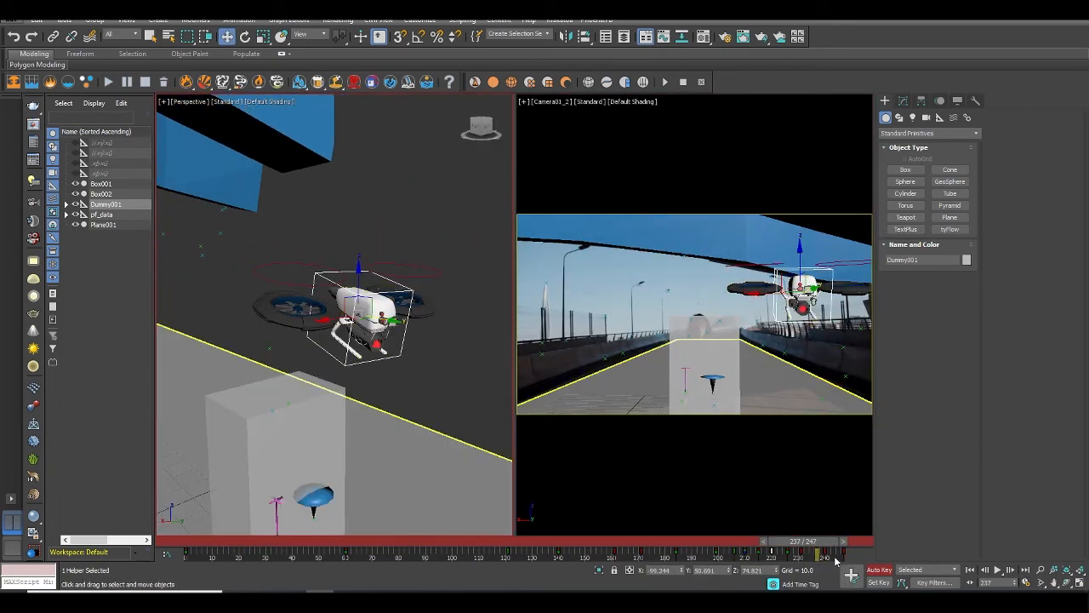
# Shift the dummy's last keys to about frame 256, end the animation range at frame 245 and return to frame 0.
pyautogui.moveTo(784, 550); pyautogui.dragTo(806, 551)
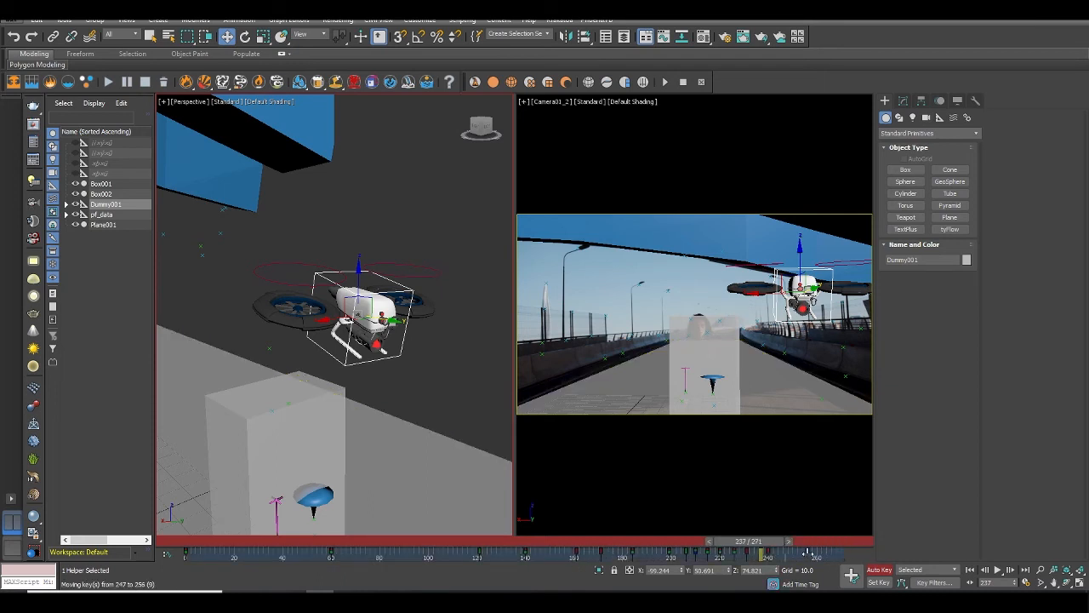
pyautogui.keyDown('ctrl'); pyautogui.keyDown('alt'); pyautogui.moveTo(832, 562); pyautogui.dragTo(827, 563, button='right'); pyautogui.keyUp('alt'); pyautogui.keyUp('ctrl')
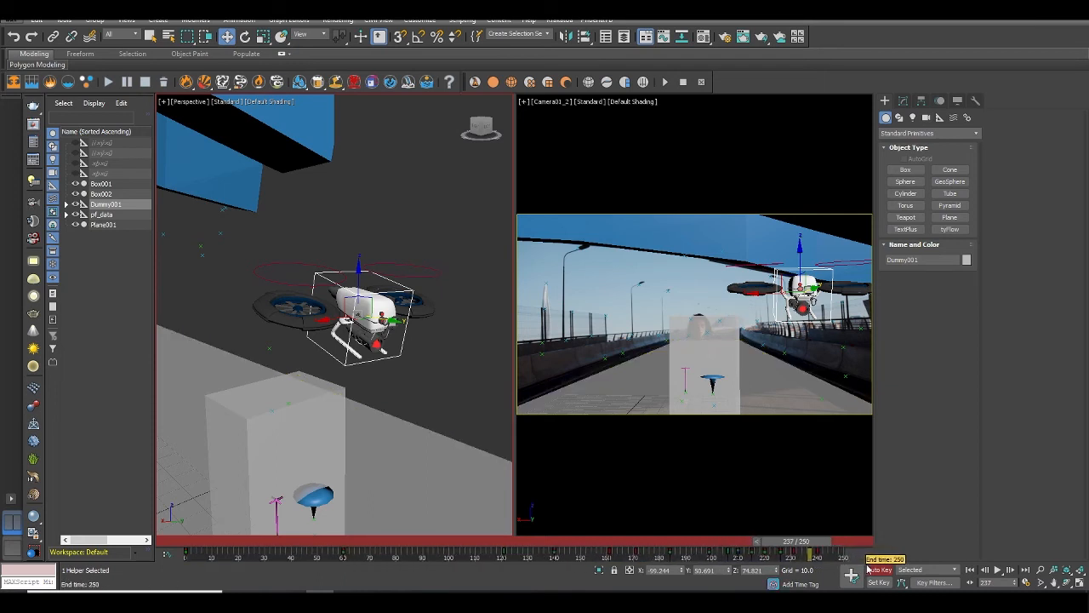
pyautogui.moveTo(837, 547); pyautogui.dragTo(228, 541)
pyautogui.press('w')
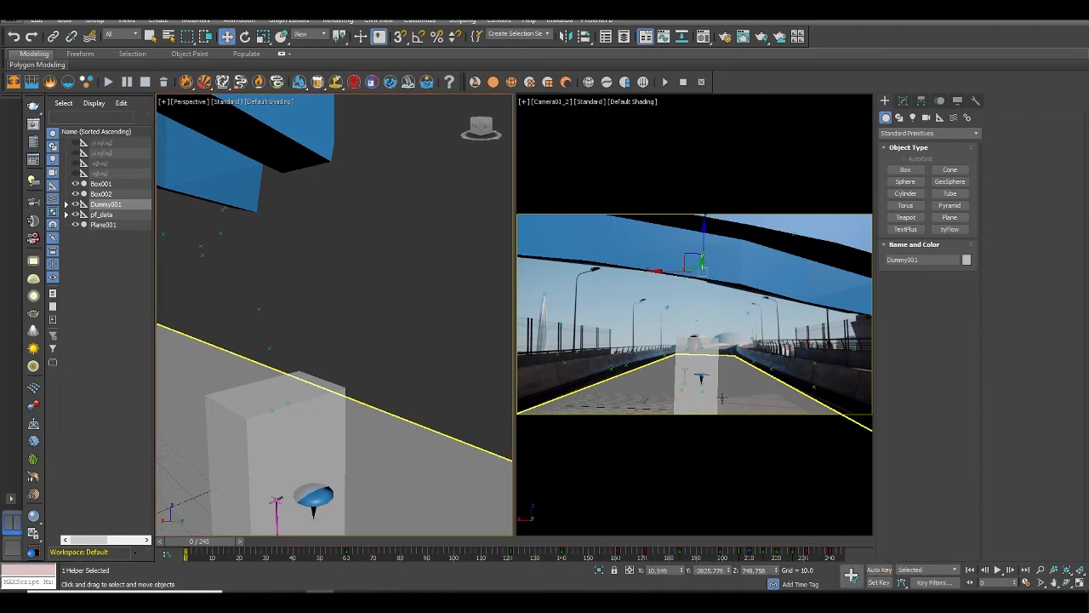
# Maximize the camera view, play back the drone's flight, and scrub around frame 127 to check the motion.
pyautogui.click(718, 310)
pyautogui.hotkey('alt', 'w')
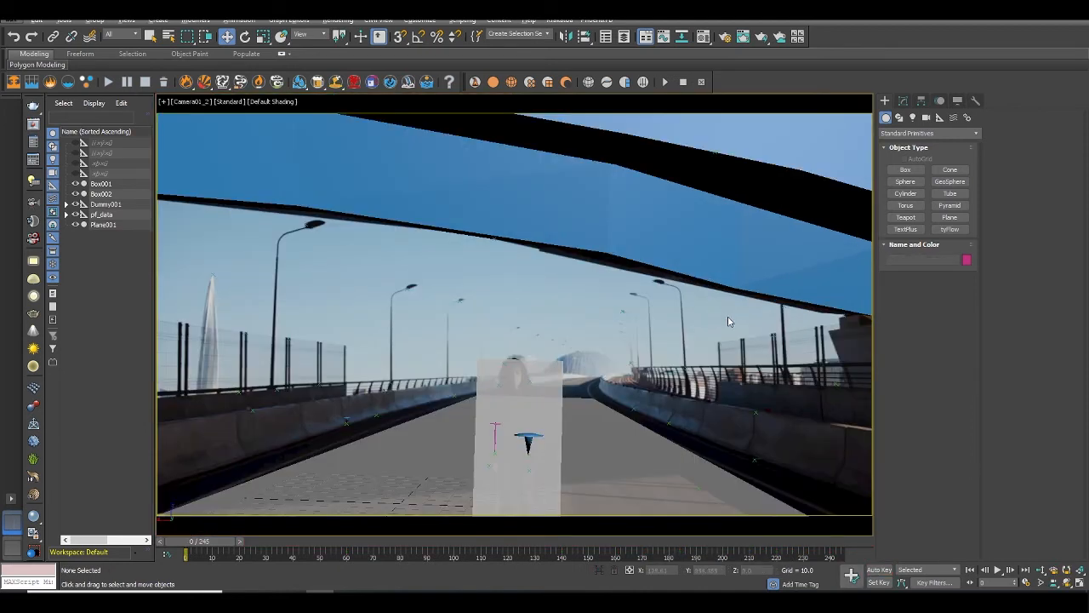
pyautogui.click(997, 570)
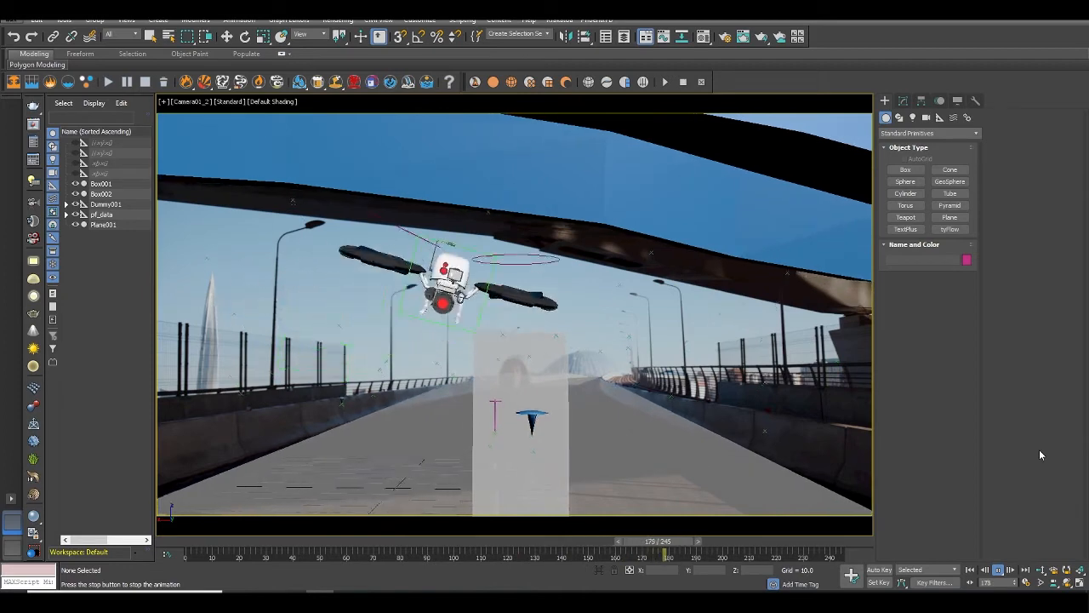
pyautogui.click(997, 569)
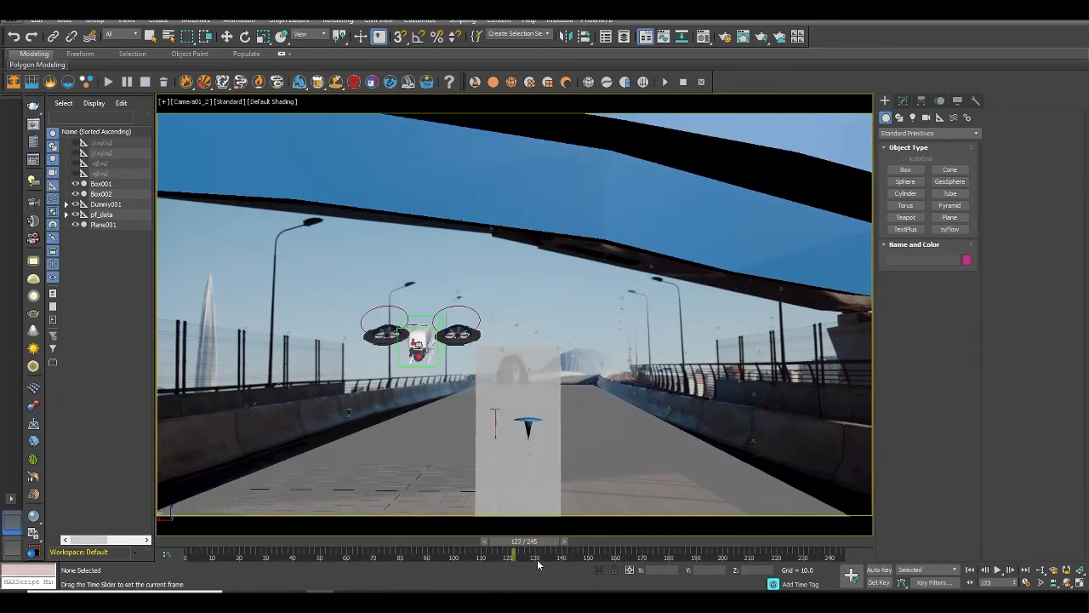
pyautogui.moveTo(537, 559); pyautogui.dragTo(500, 541)
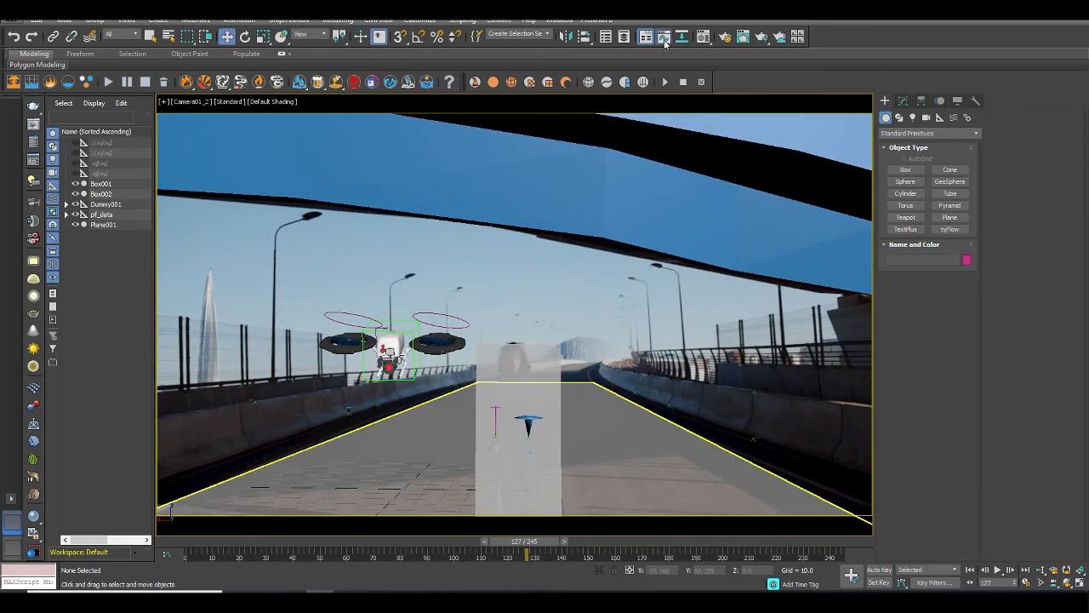
# Examine the drone dummy's position and rotation curves and scrub the timeline through frame 212 to review its movement.
pyautogui.click(646, 37)
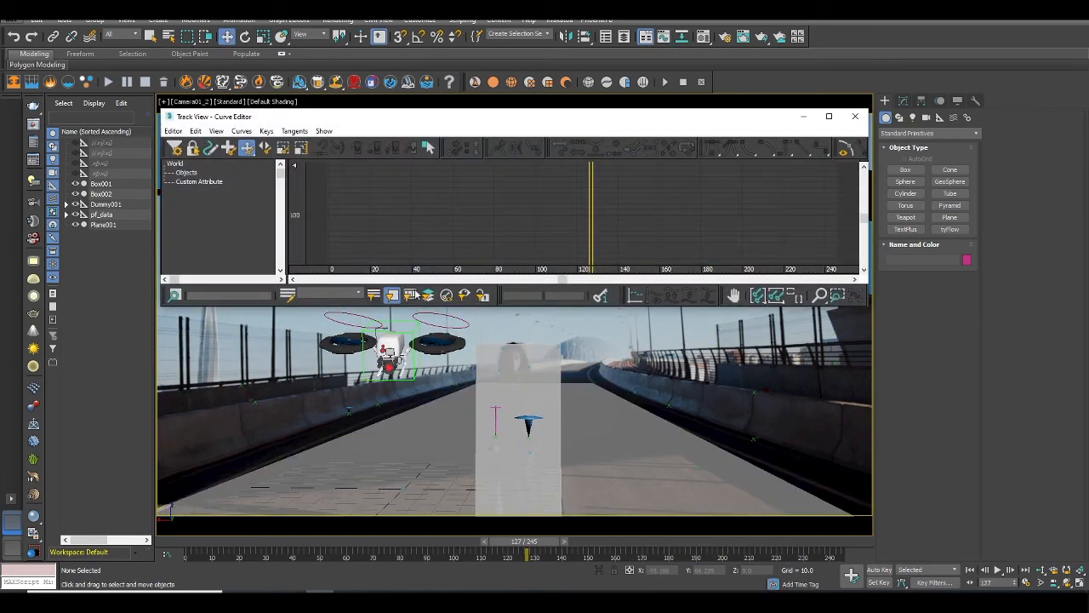
pyautogui.click(856, 116)
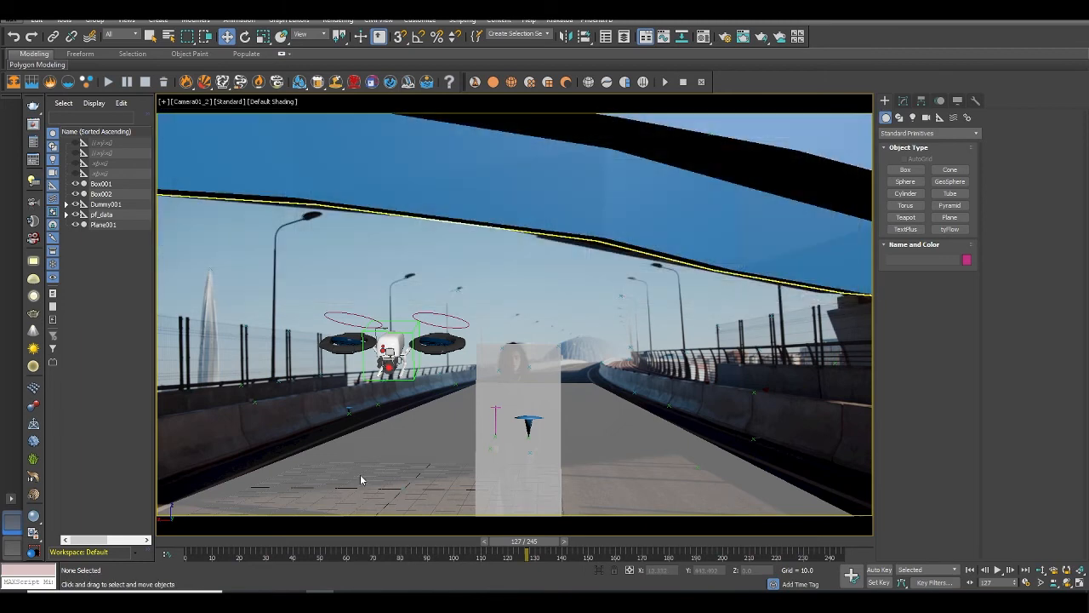
pyautogui.moveTo(525, 542); pyautogui.dragTo(363, 566)
pyautogui.press('w')
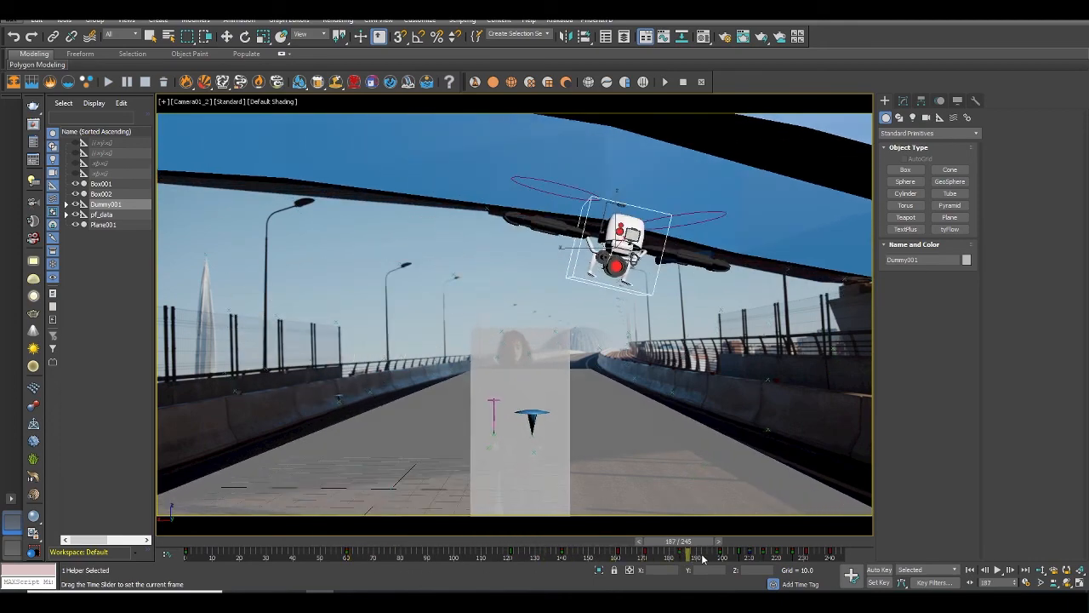
pyautogui.moveTo(800, 554); pyautogui.dragTo(710, 532)
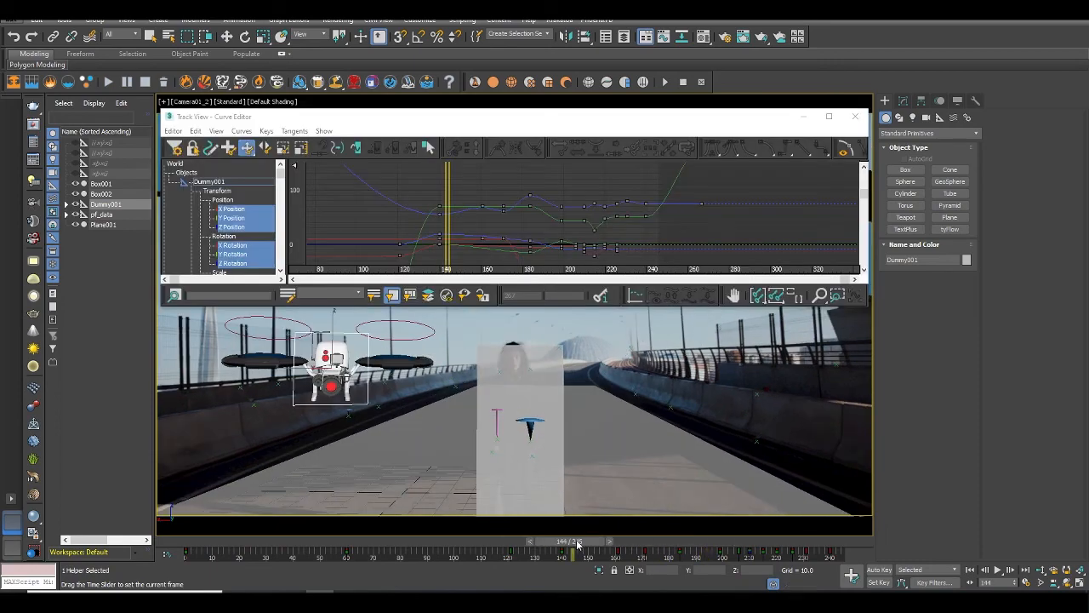
pyautogui.moveTo(625, 543); pyautogui.dragTo(615, 544)
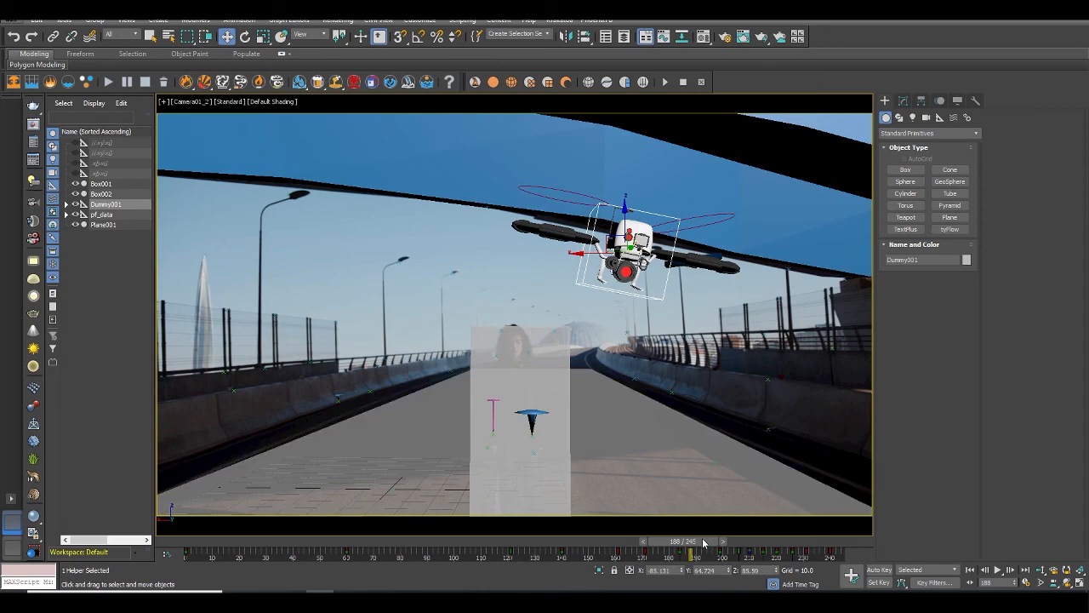
pyautogui.moveTo(703, 541); pyautogui.dragTo(765, 548)
pyautogui.press('w')
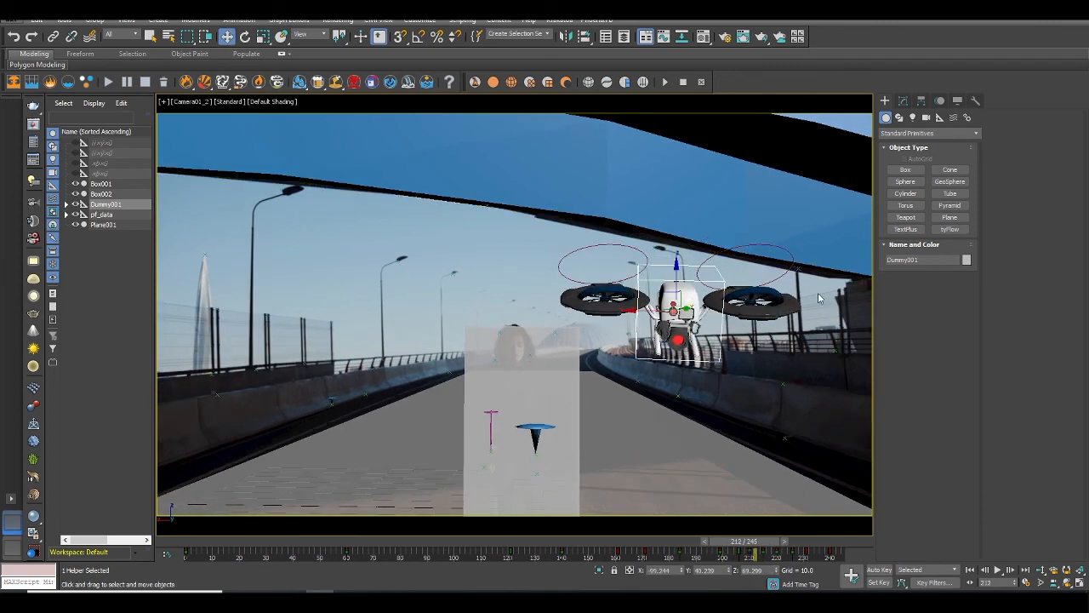